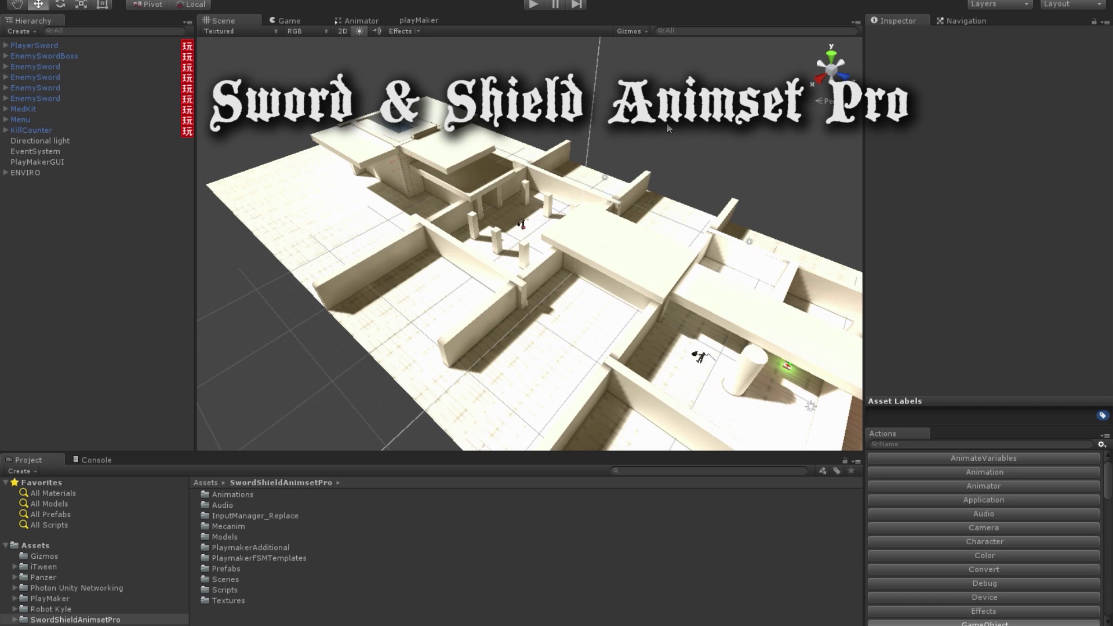
Check the contents of the PlayMaker and SwordShieldAnimsetPro asset folders.
right_click_drag(650, 134, 660, 140)
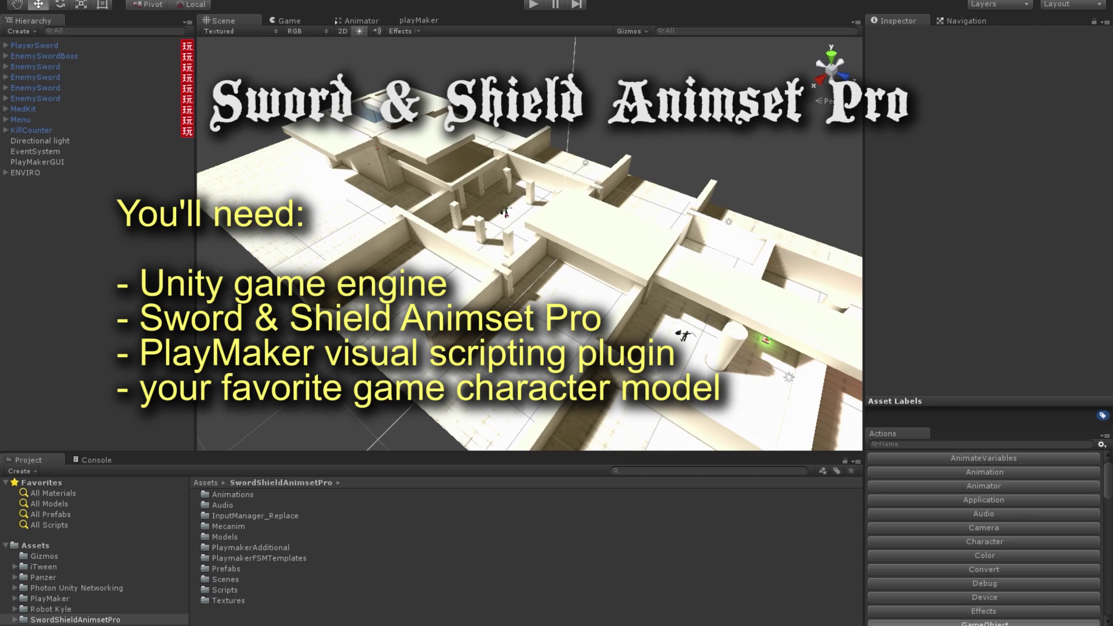
left_click(55, 598)
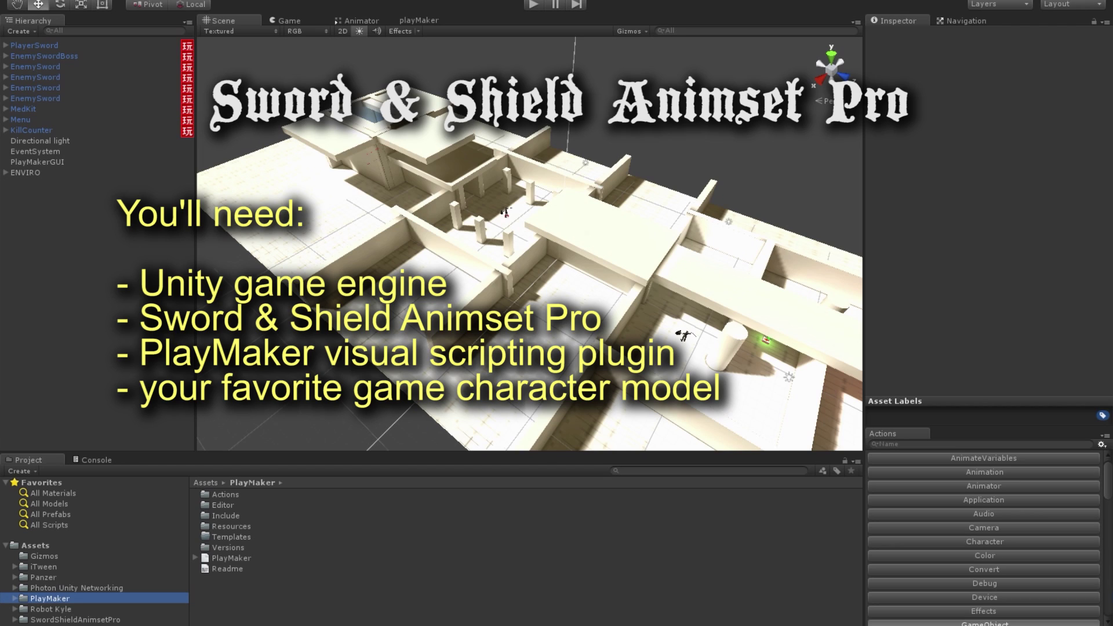
left_click(80, 621)
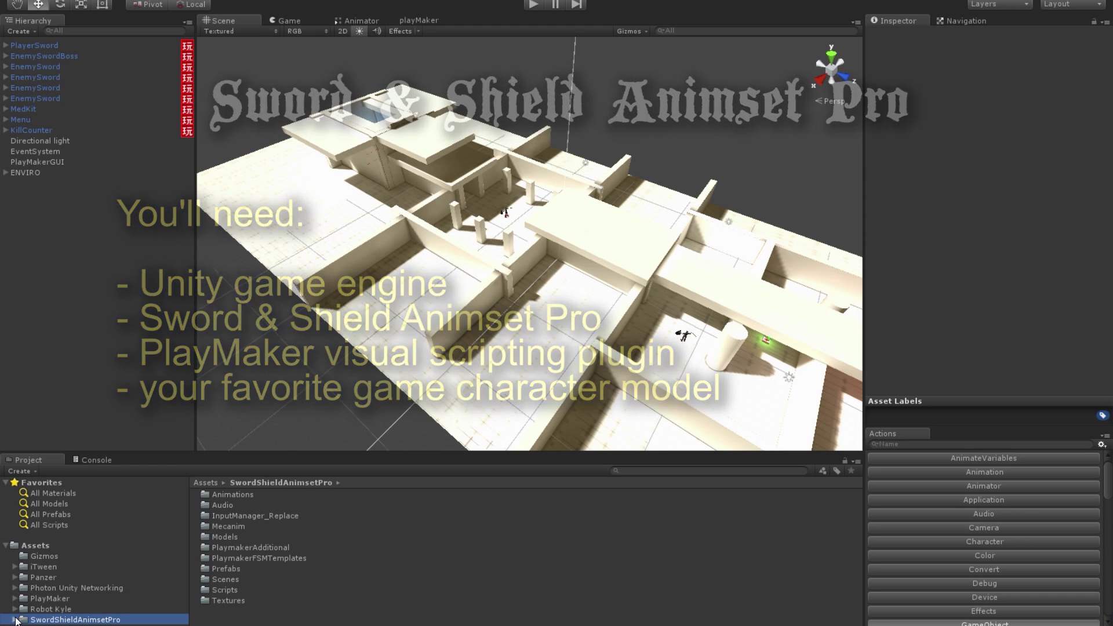
Expand the SwordShieldAnimsetPro asset folder and open its Animations subfolder.
left_click(15, 620)
scroll(73, 557, "down", 3)
scroll(73, 556, "down", 1)
left_click(66, 529)
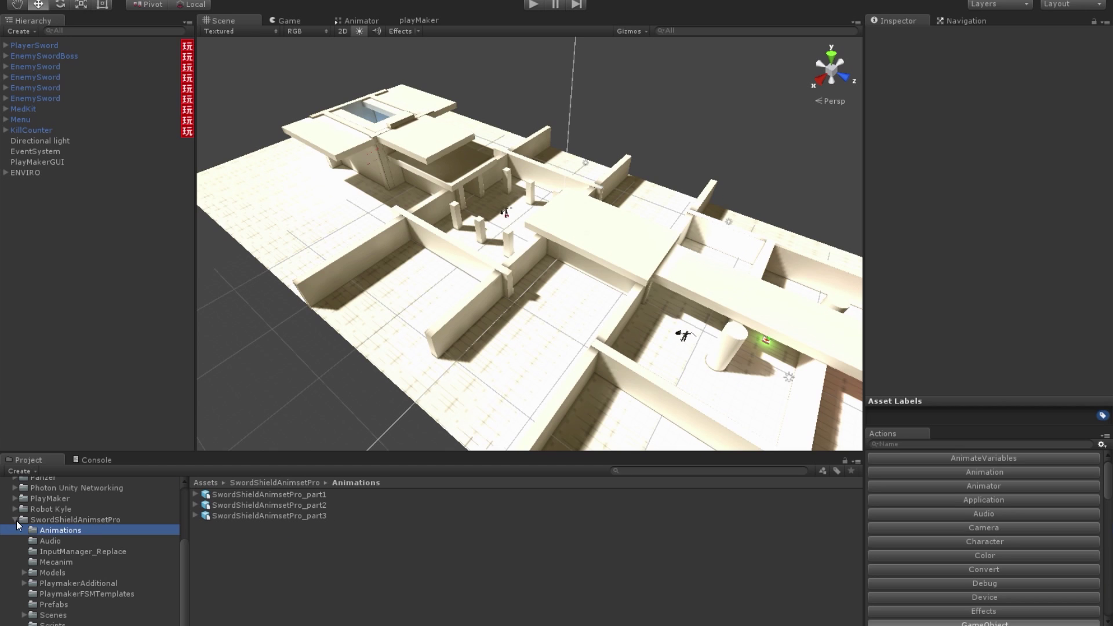
Show the animation import settings of SwordShieldAnimsetPro_part1 and close the PlayMaker Actions window to make room for them.
left_click(305, 494)
left_click(1042, 65)
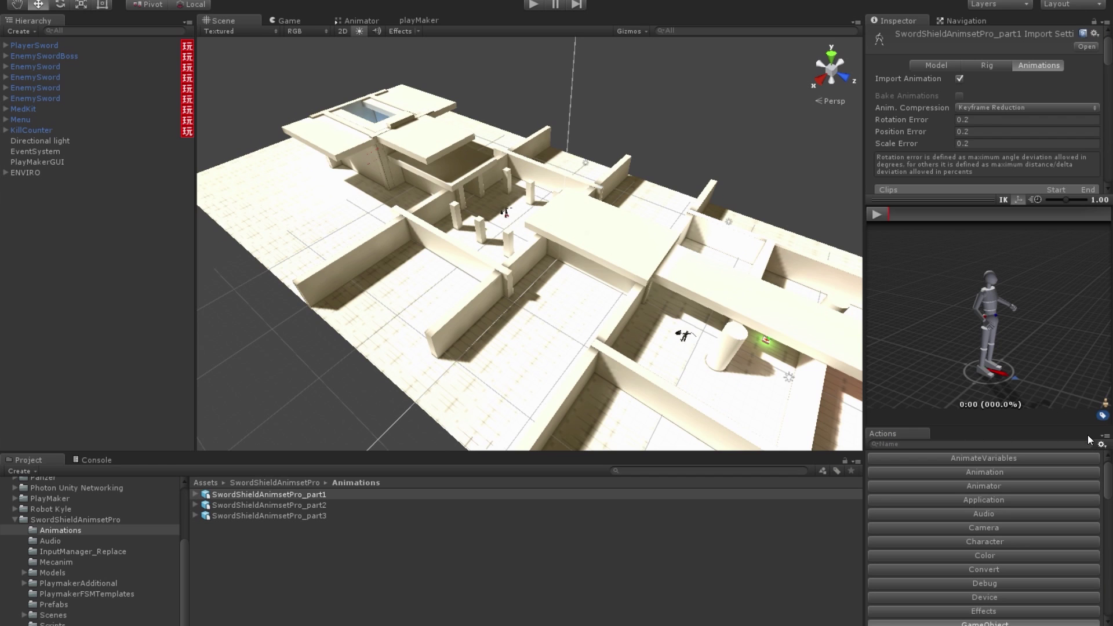
left_click_drag(887, 434, 536, 274)
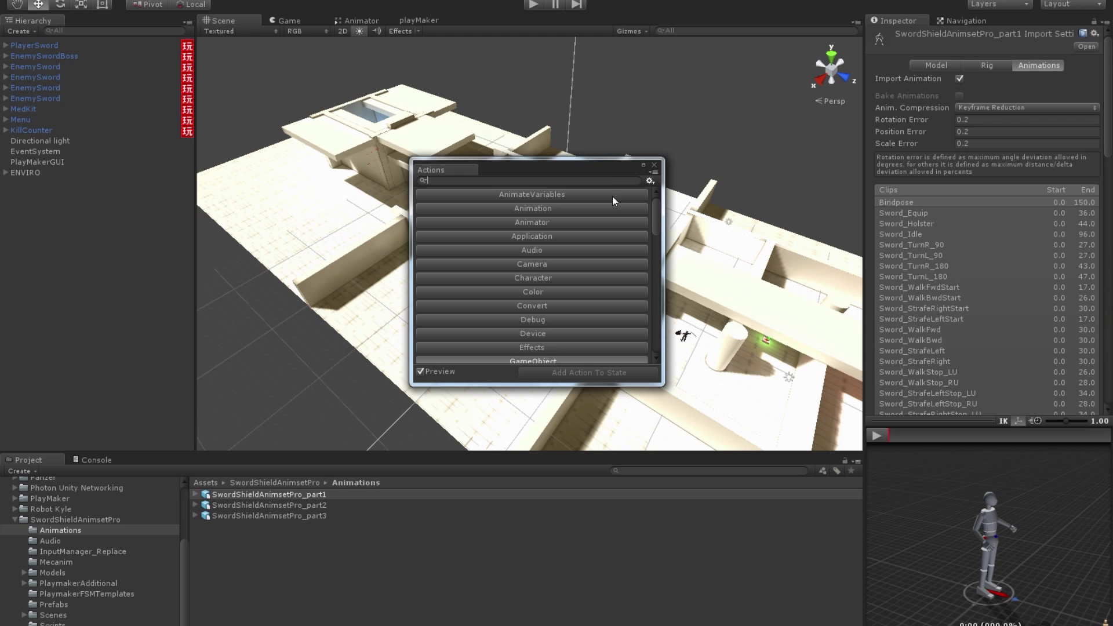
left_click(654, 165)
Look through the animation clips of SwordShieldAnimsetPro_part1 and preview the Sword_Idle clip.
left_click(911, 244)
scroll(958, 292, "down", 4)
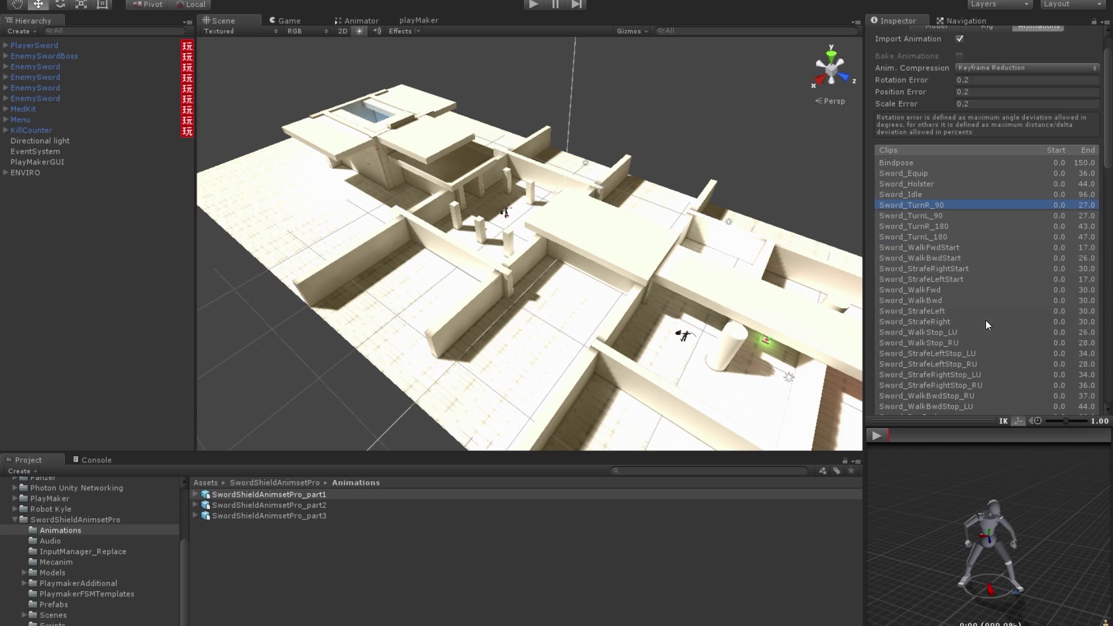
left_click(921, 114)
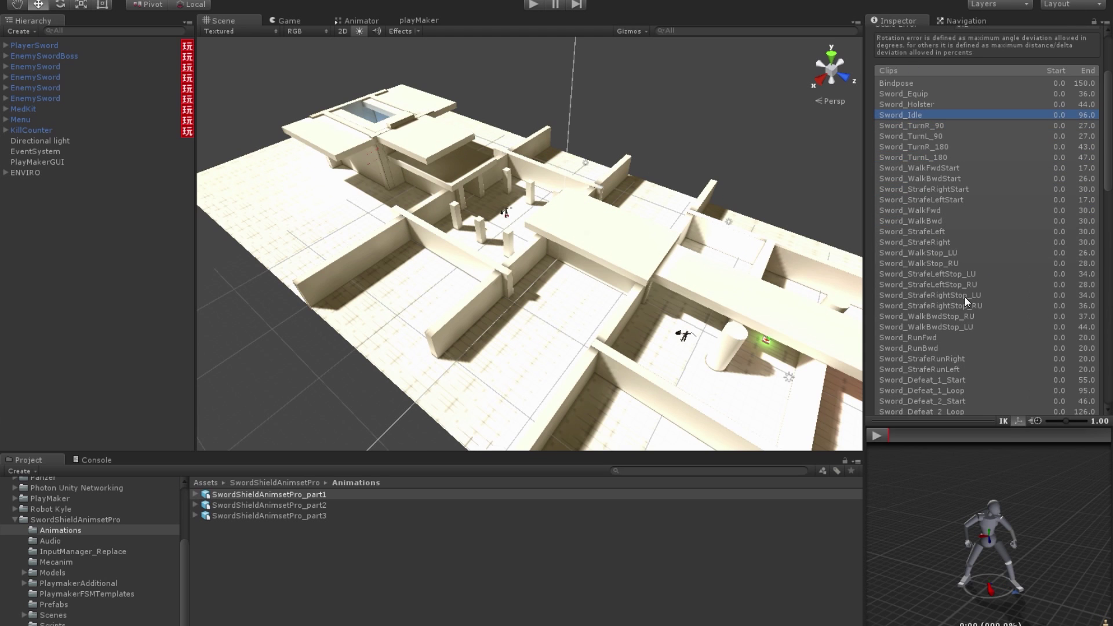
left_click(878, 435)
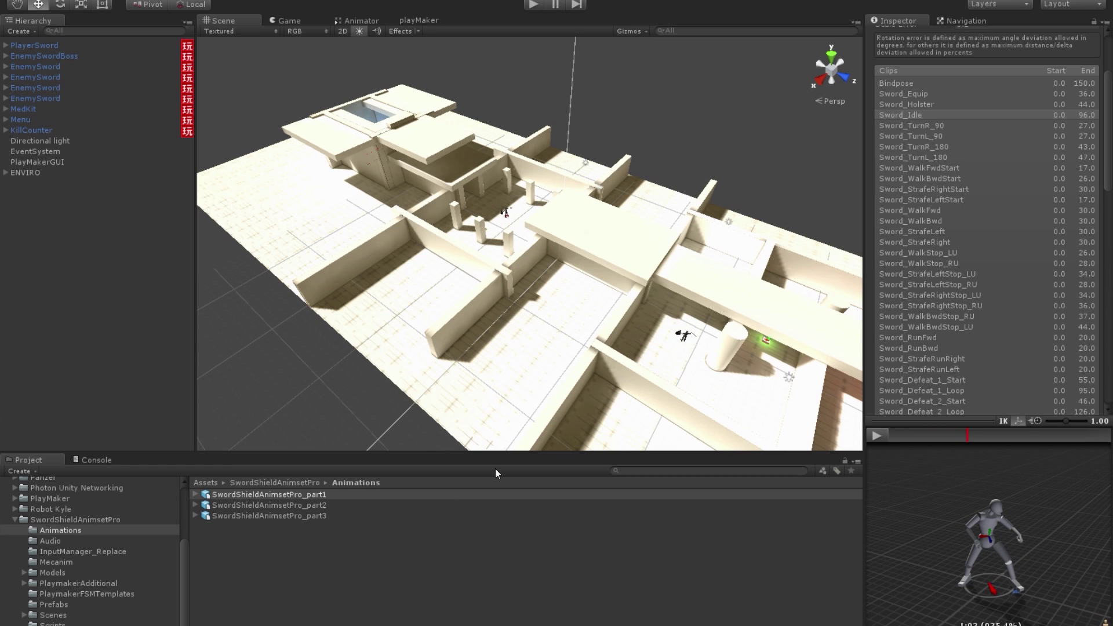
scroll(18, 519, "up", 5)
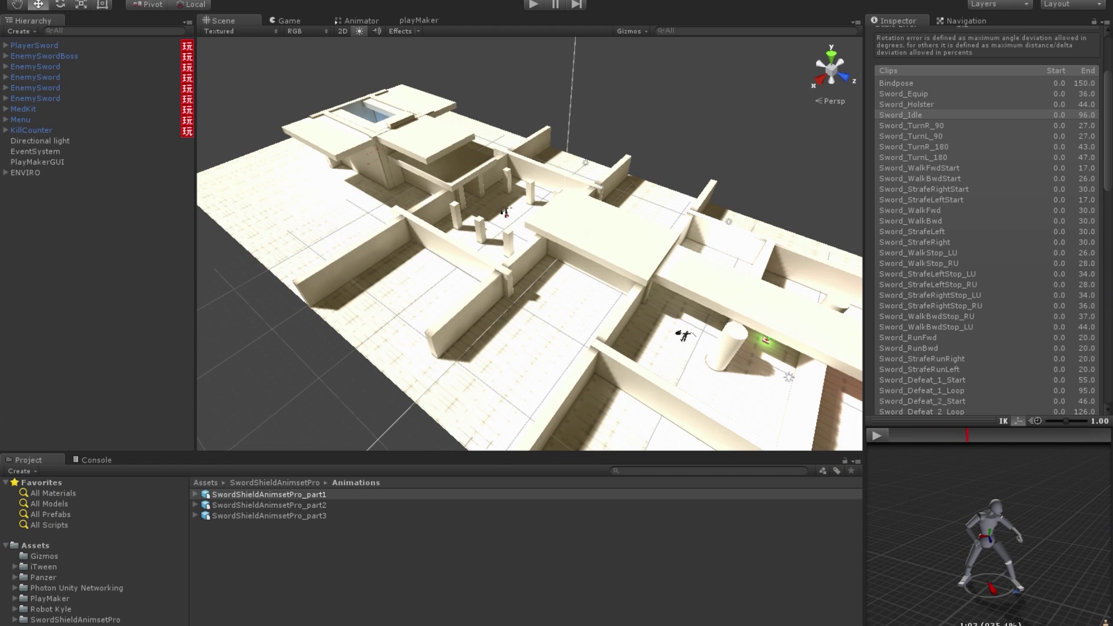
Find the enemy dummy among the pillars in the level and select it to inspect its components.
right_click_drag(471, 278, 484, 244)
left_click(671, 119)
right_click_drag(671, 120, 706, 200)
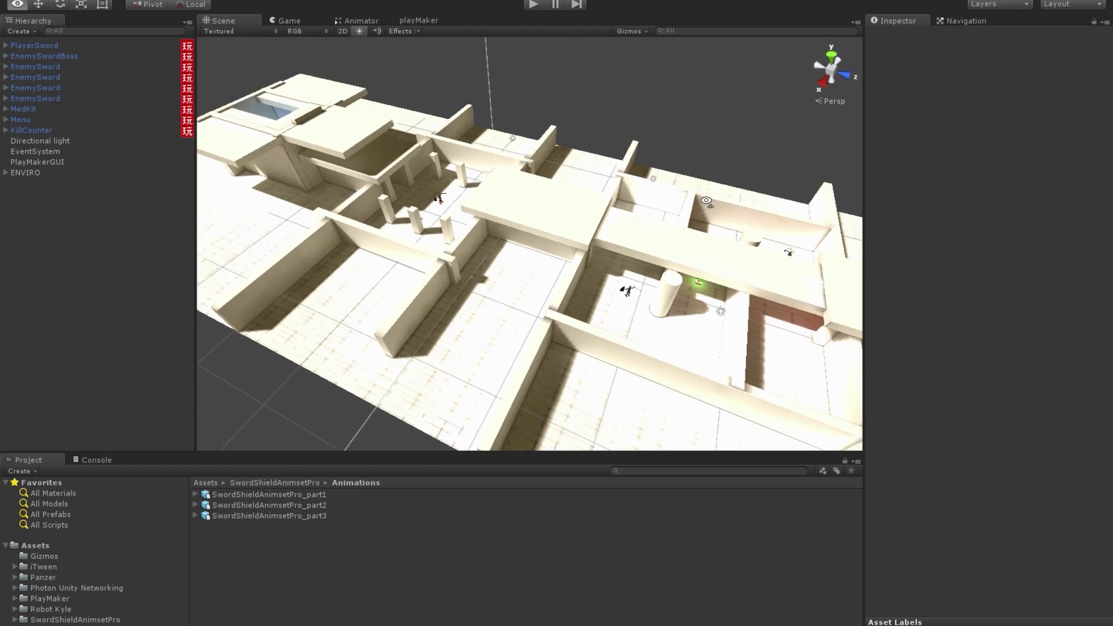
left_click_drag(706, 201, 576, 120, "alt")
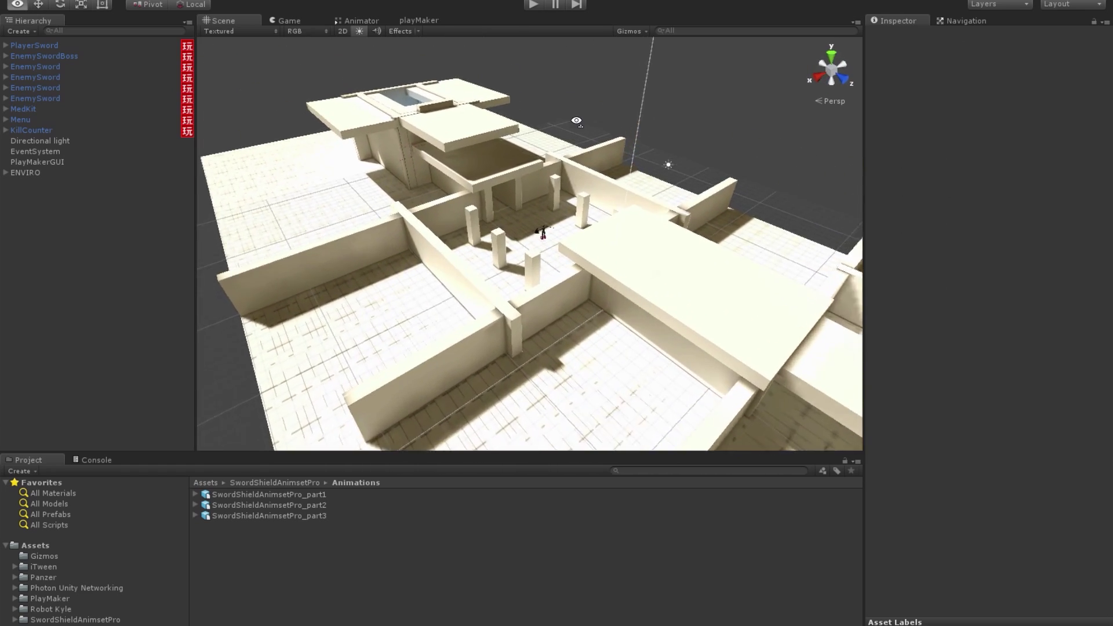
key("w")
right_click_drag(576, 120, 527, 42)
left_click(525, 182)
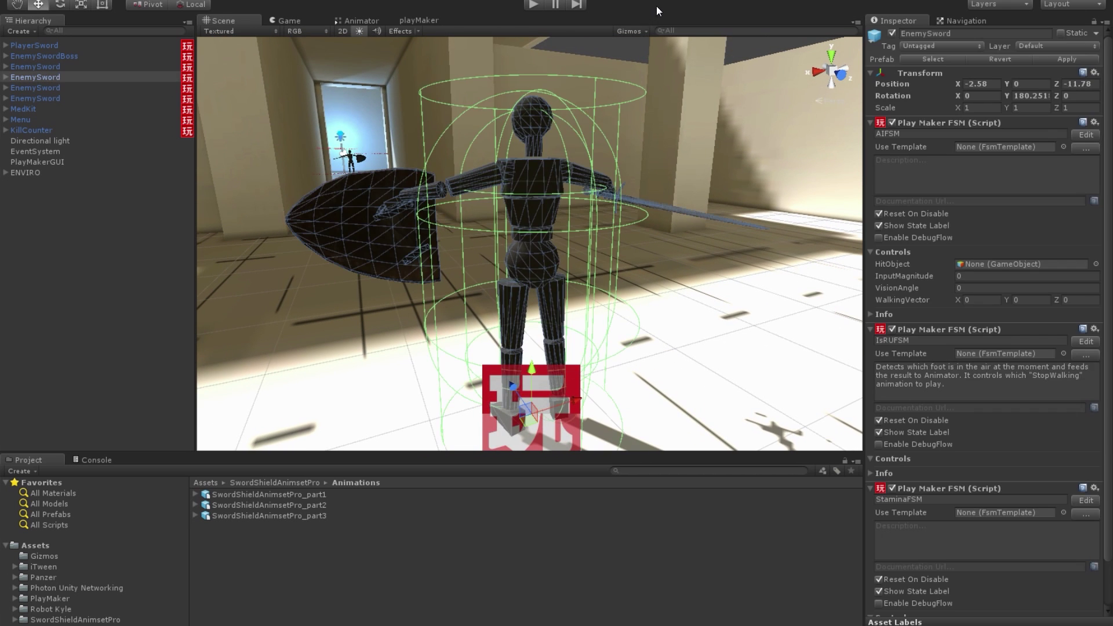
Deselect the enemy and bring the player dummy in the blue-lit room into view.
left_click(621, 45)
right_click_drag(611, 145, 584, 237)
key("w")
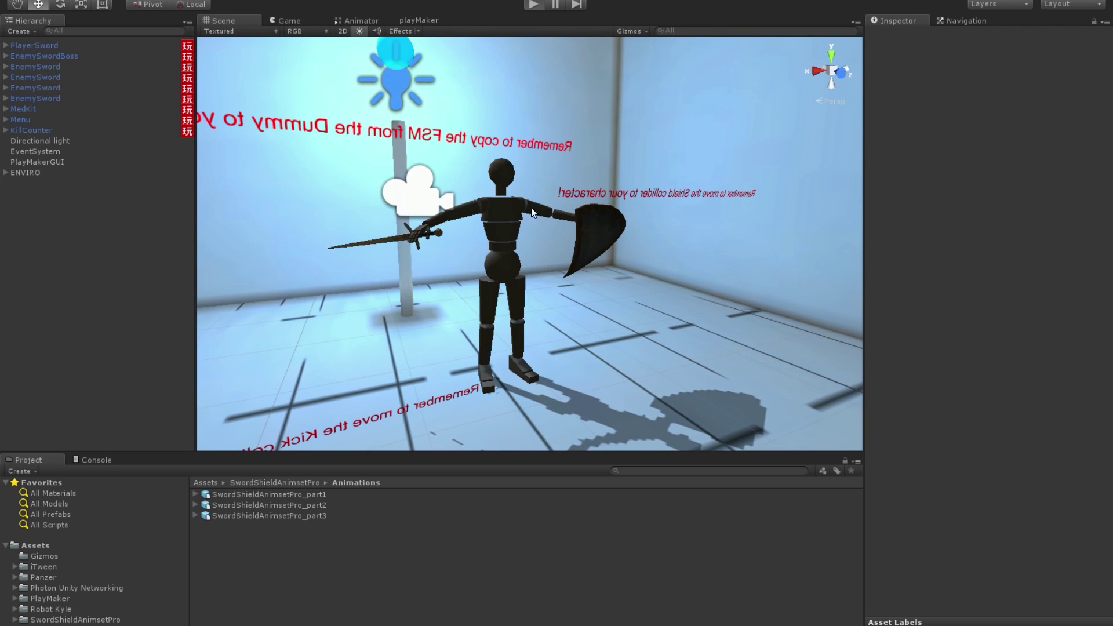
Start play mode and walk the player character through the corridor up to the first enemy.
key("ctrl+p")
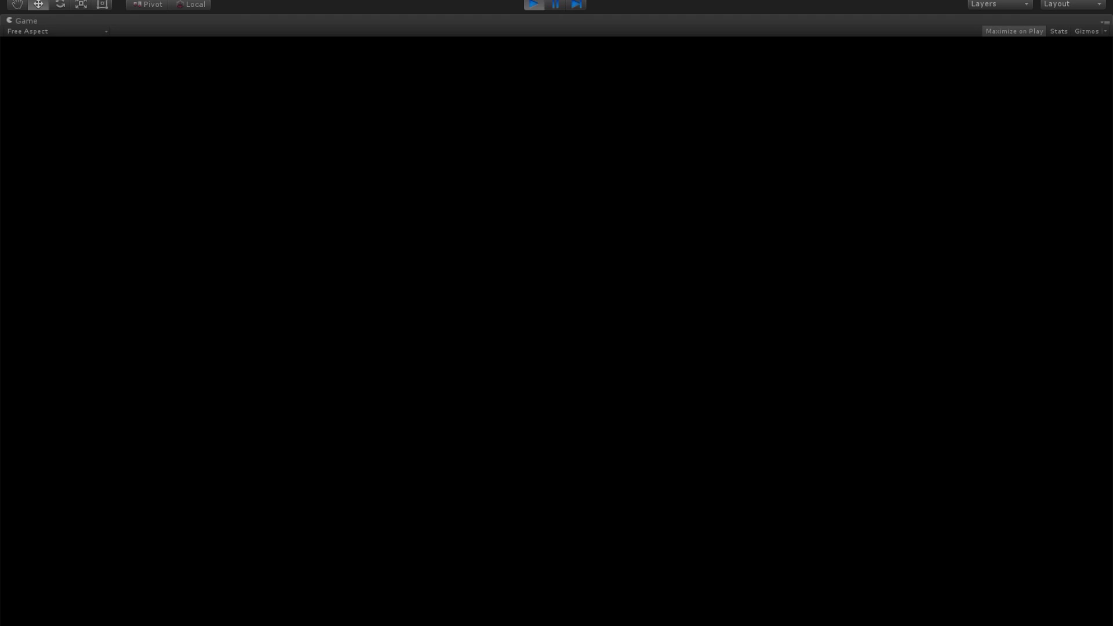
key("w")
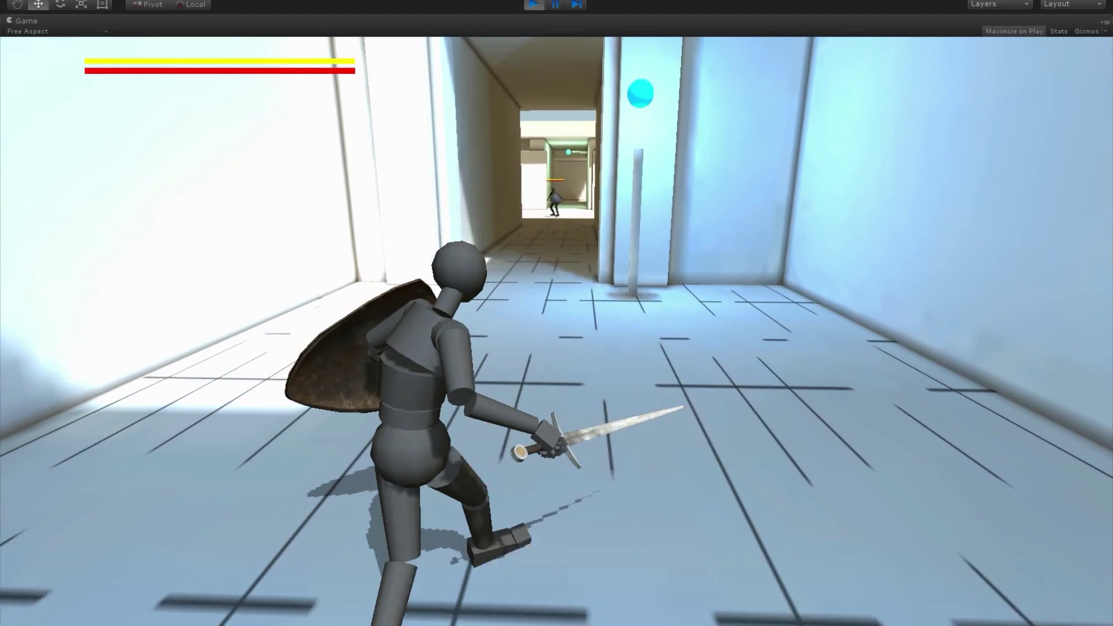
key("a")
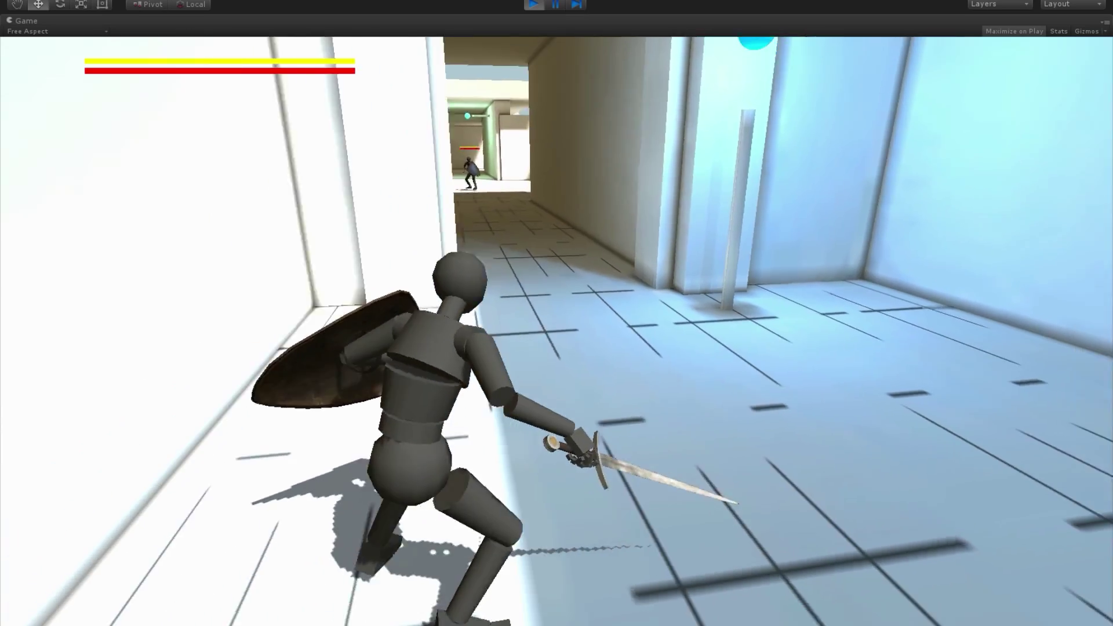
key("w")
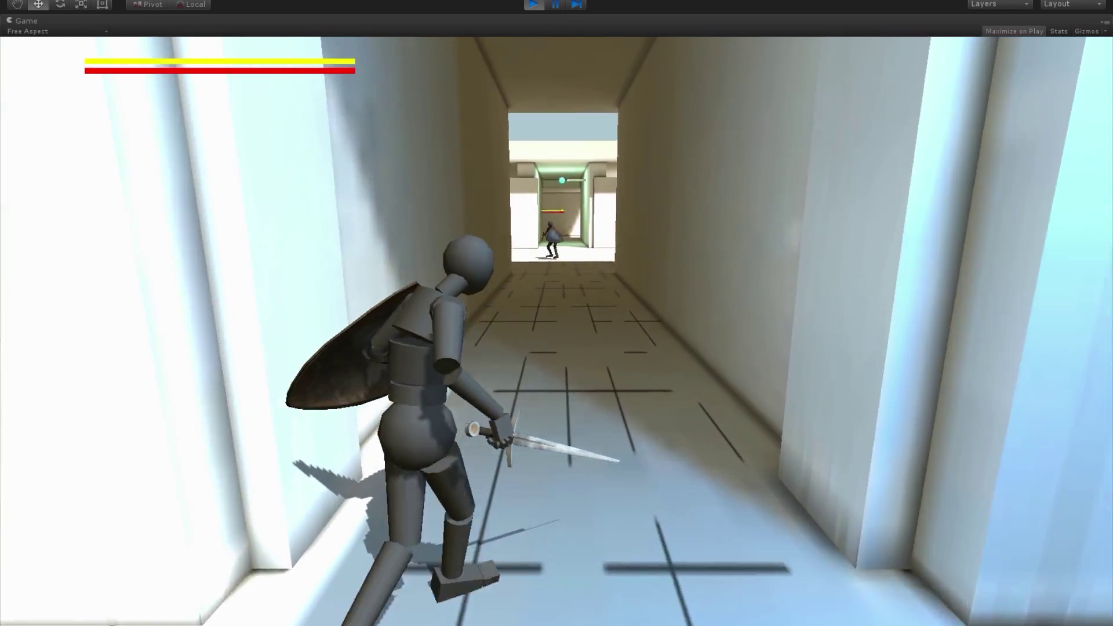
key("w")
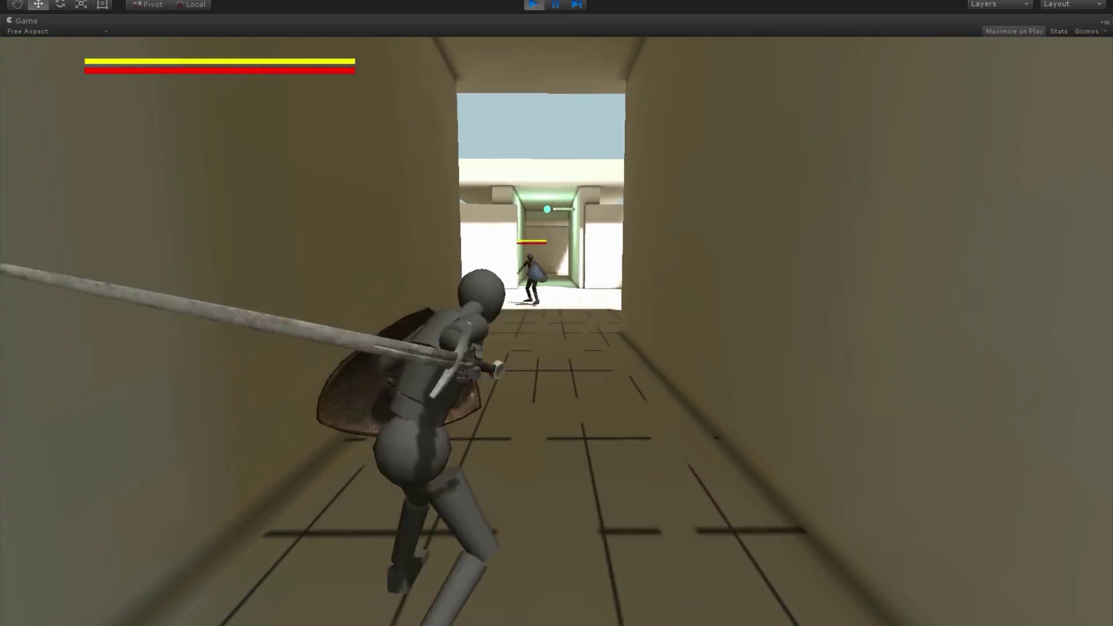
key("w")
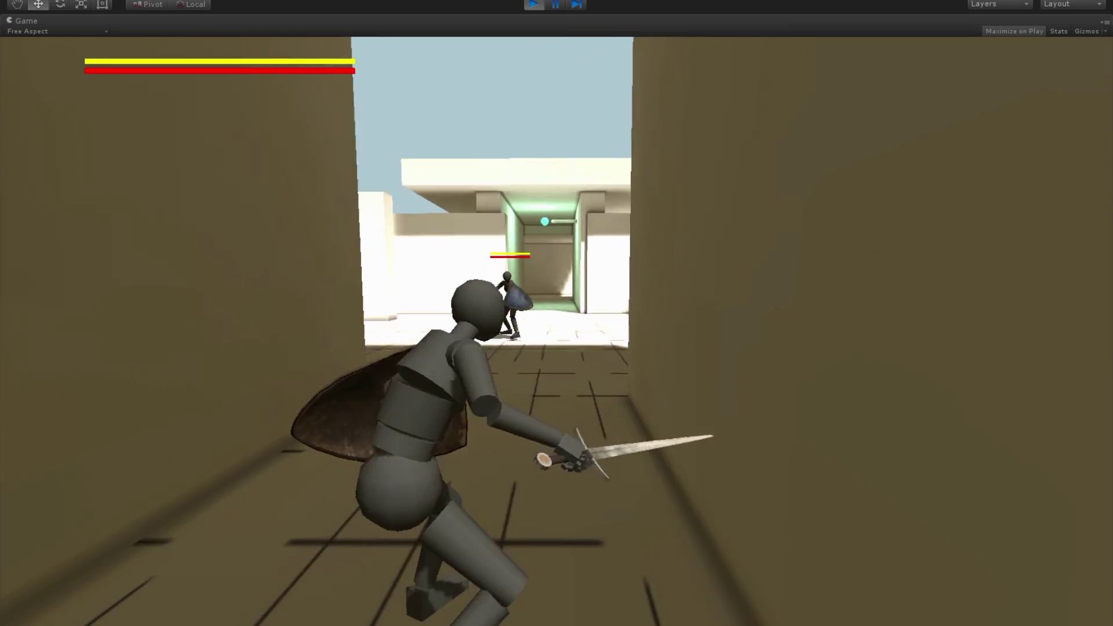
key("w")
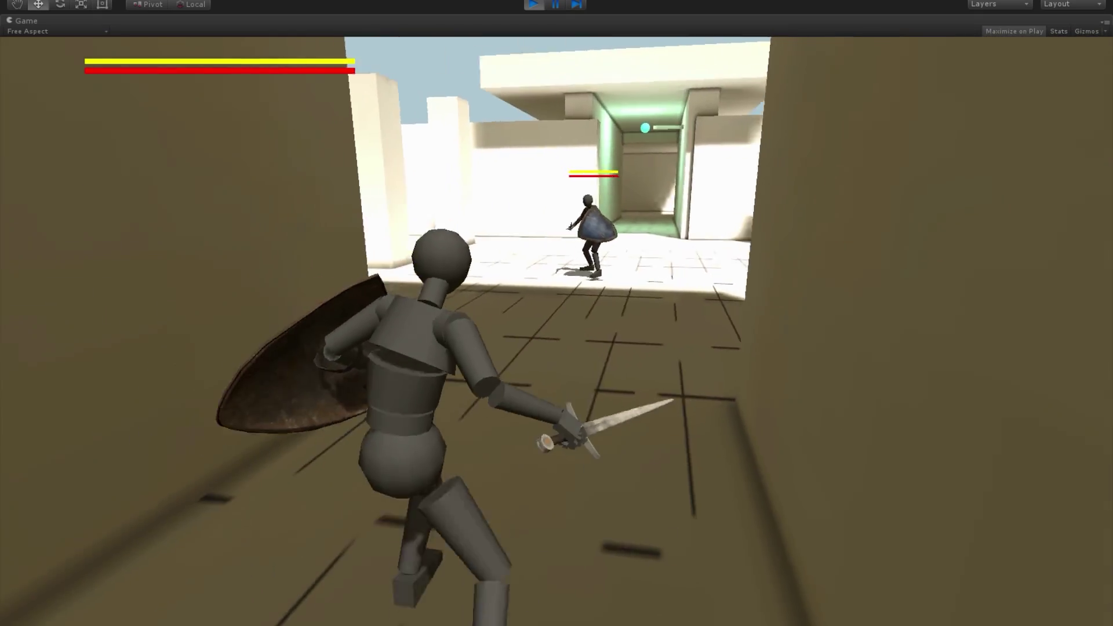
key("w")
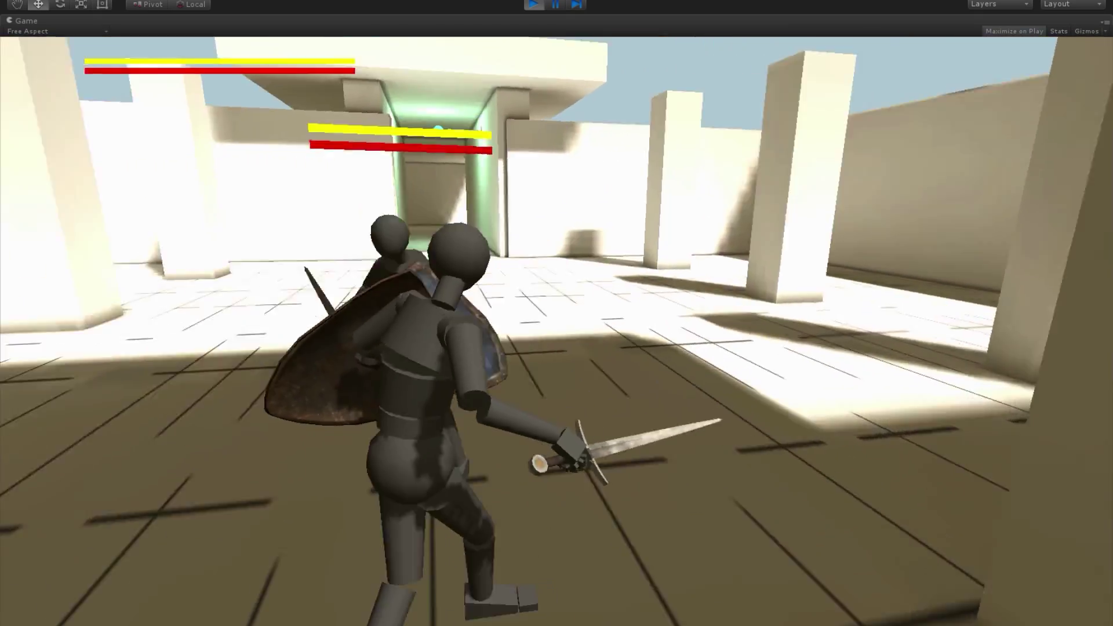
Fight the first enemy with the player character until it is defeated, and stop play mode.
key("w")
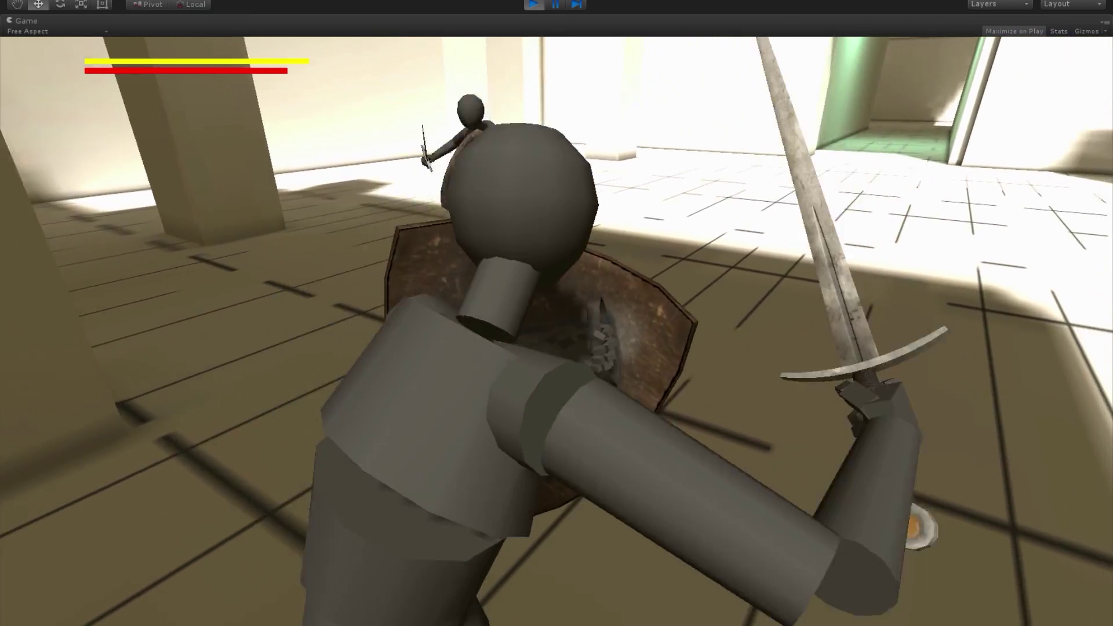
key("w")
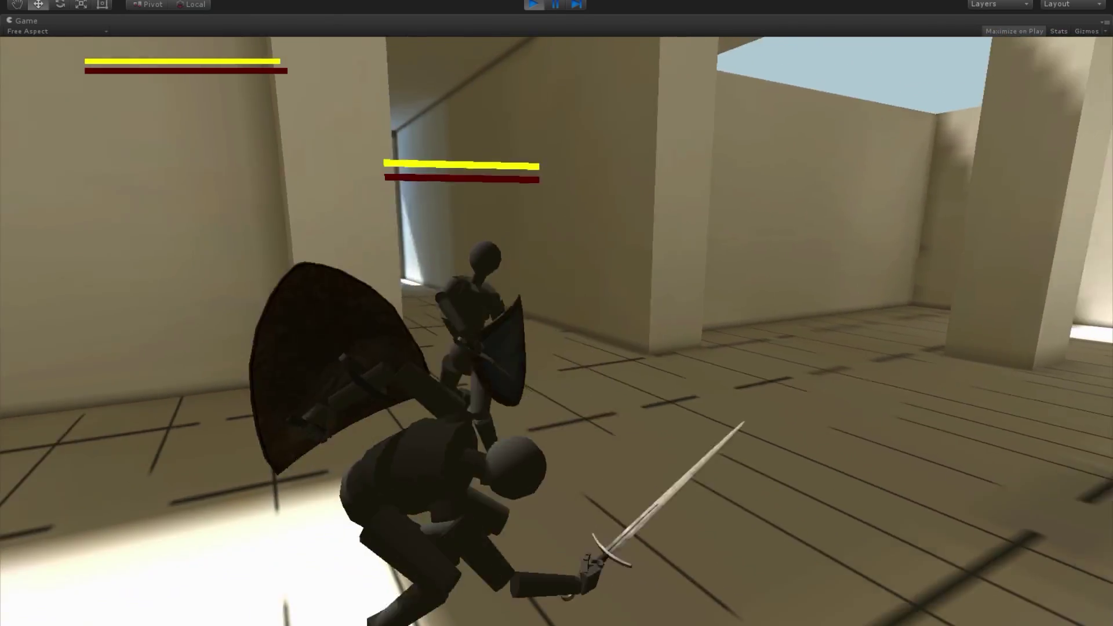
key("s")
key("space")
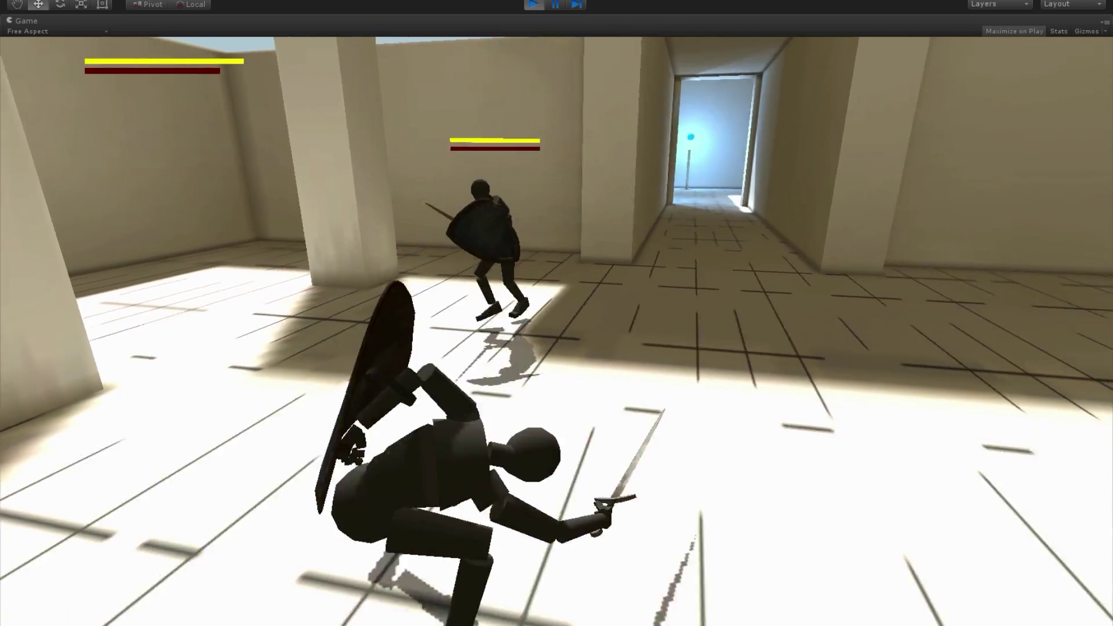
key("d")
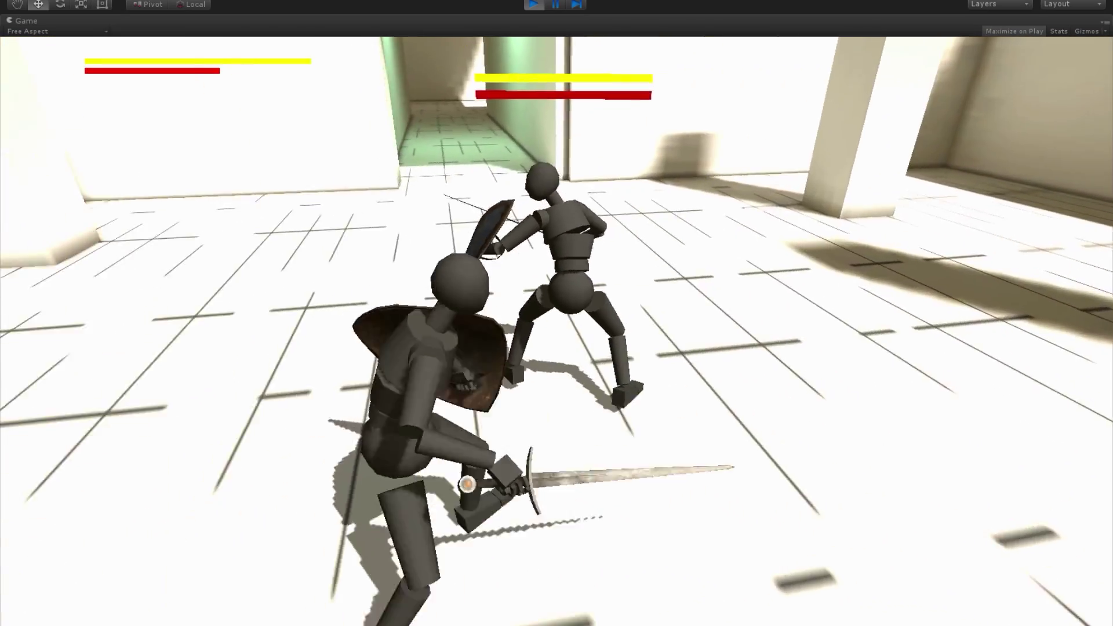
key("space")
key("s")
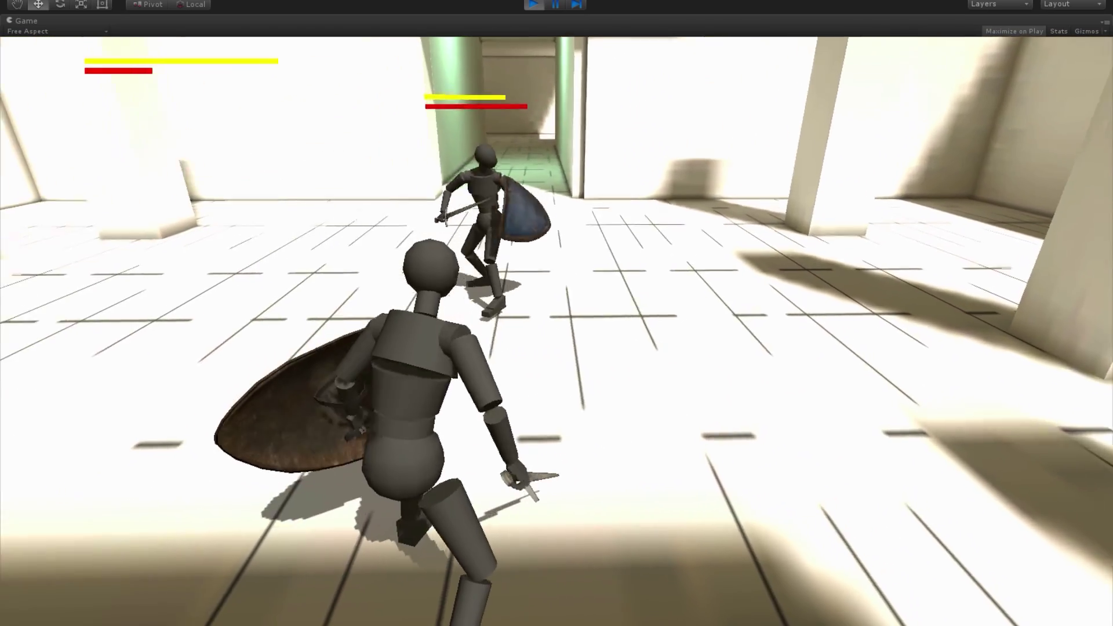
key("w")
key("space")
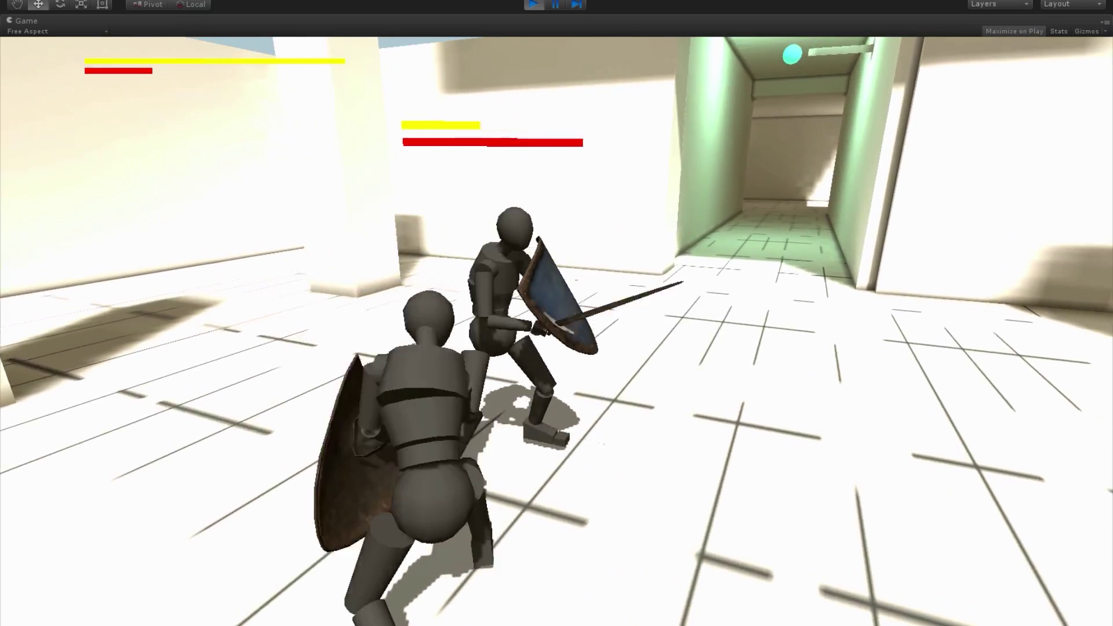
key("w")
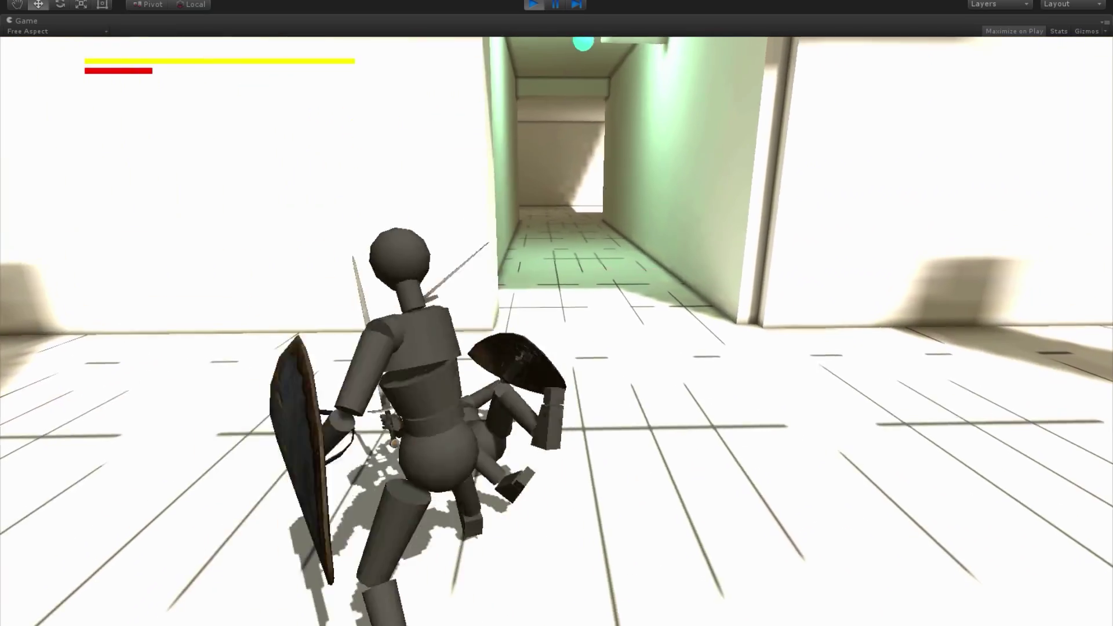
key("w")
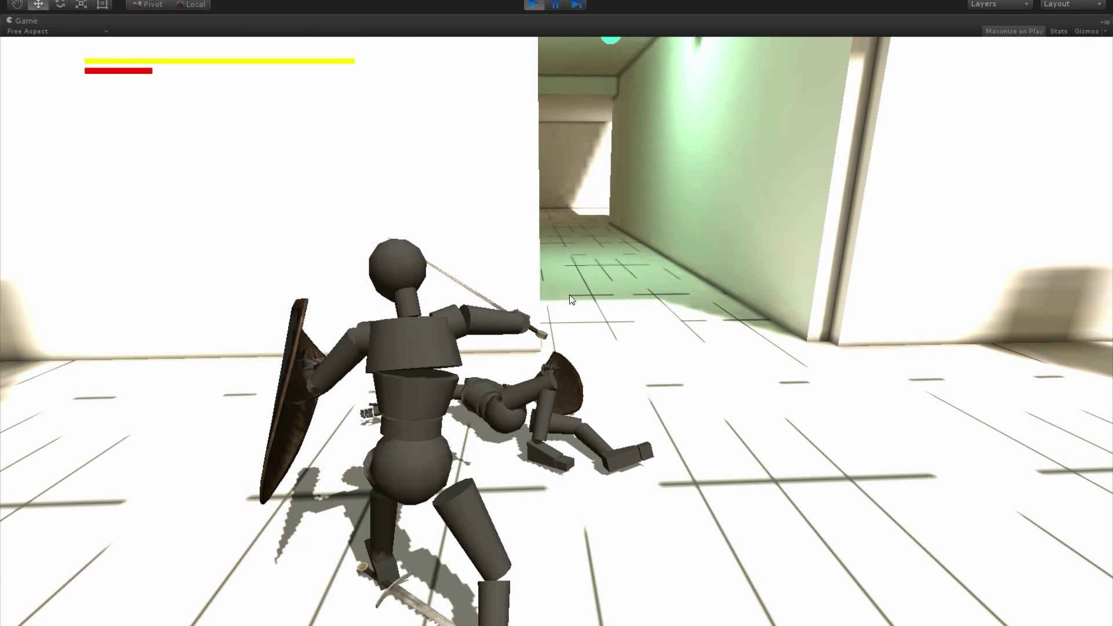
key("super")
left_click(531, 5)
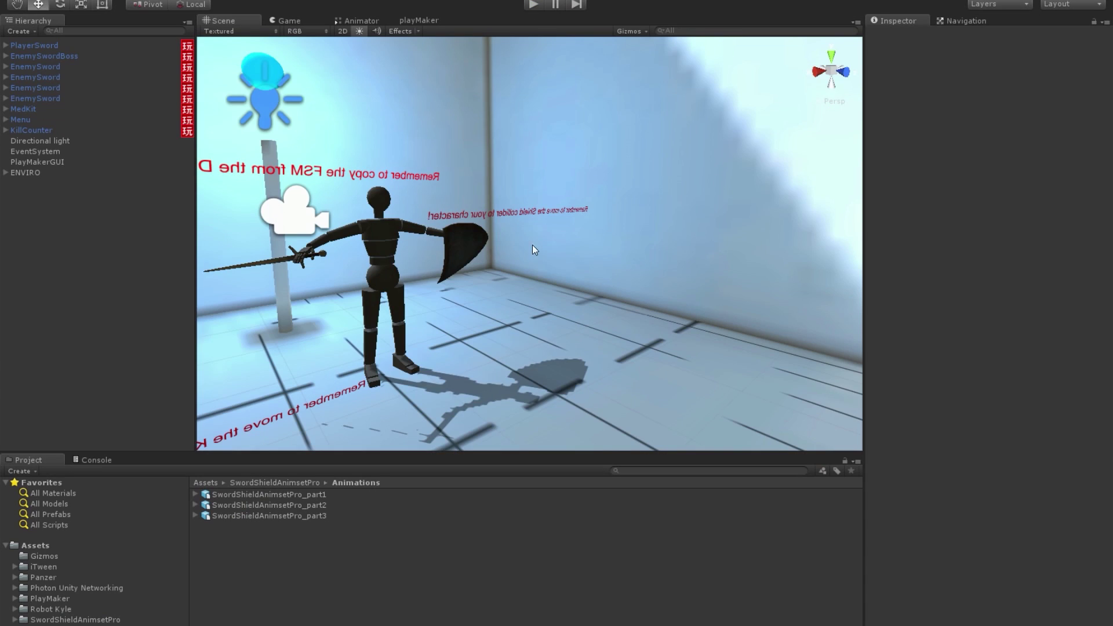
Frame the player dummy from the front in the middle of the scene view.
right_click_drag(616, 267, 481, 319)
key("s")
key("w")
key("w")
key("w")
key("w")
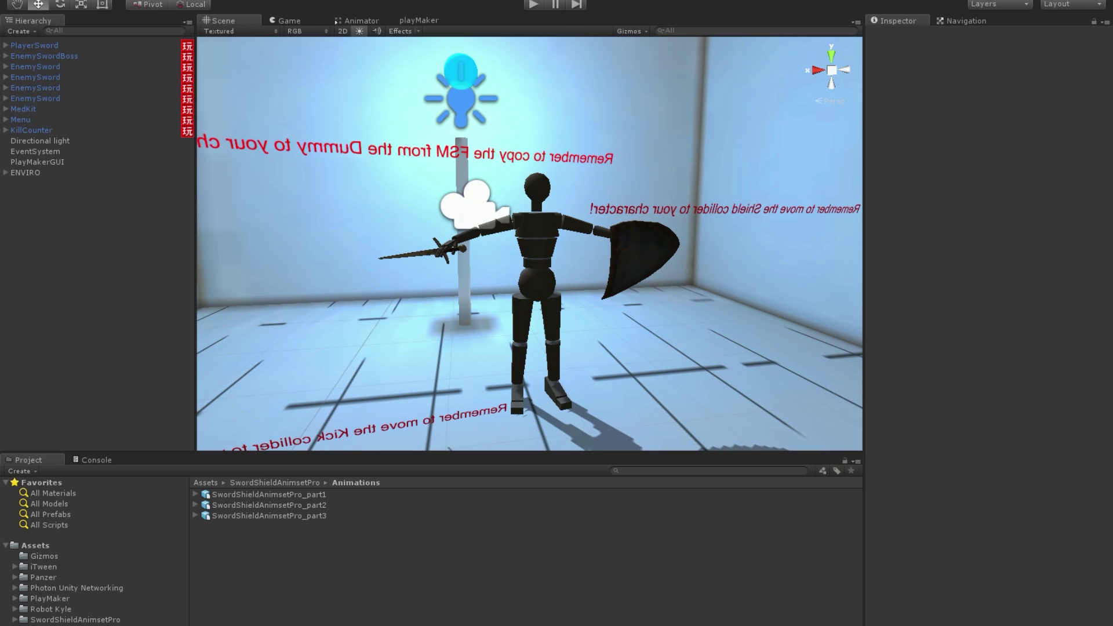
Open the Panzer asset folder, select the Panzer 2 prefab and rotate its preview to inspect the knight model.
left_click(50, 609)
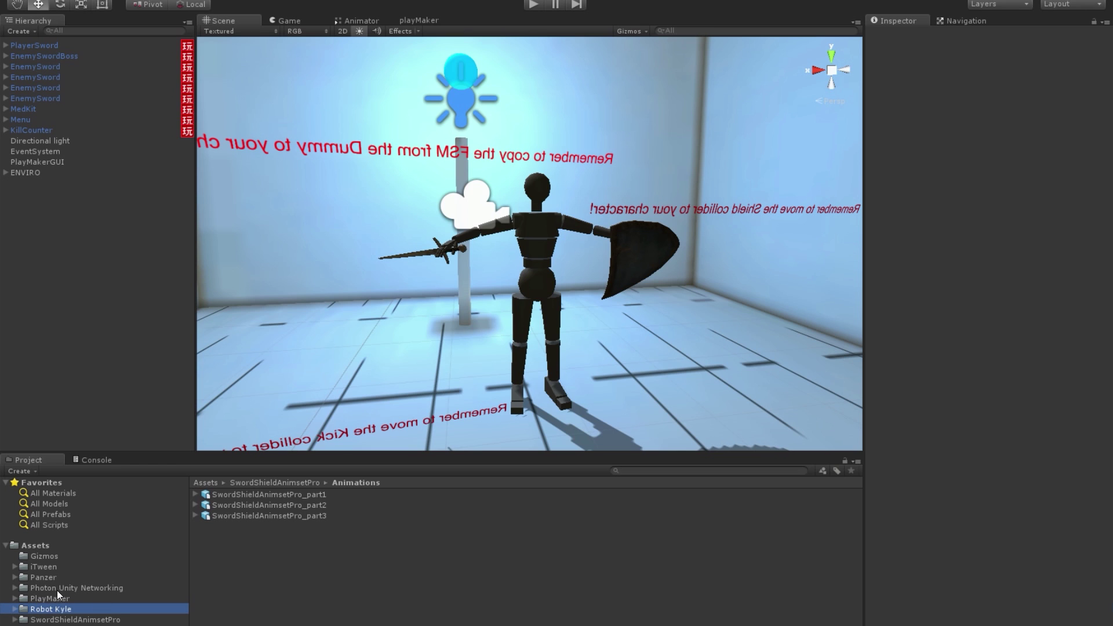
left_click(44, 577)
left_click(235, 508)
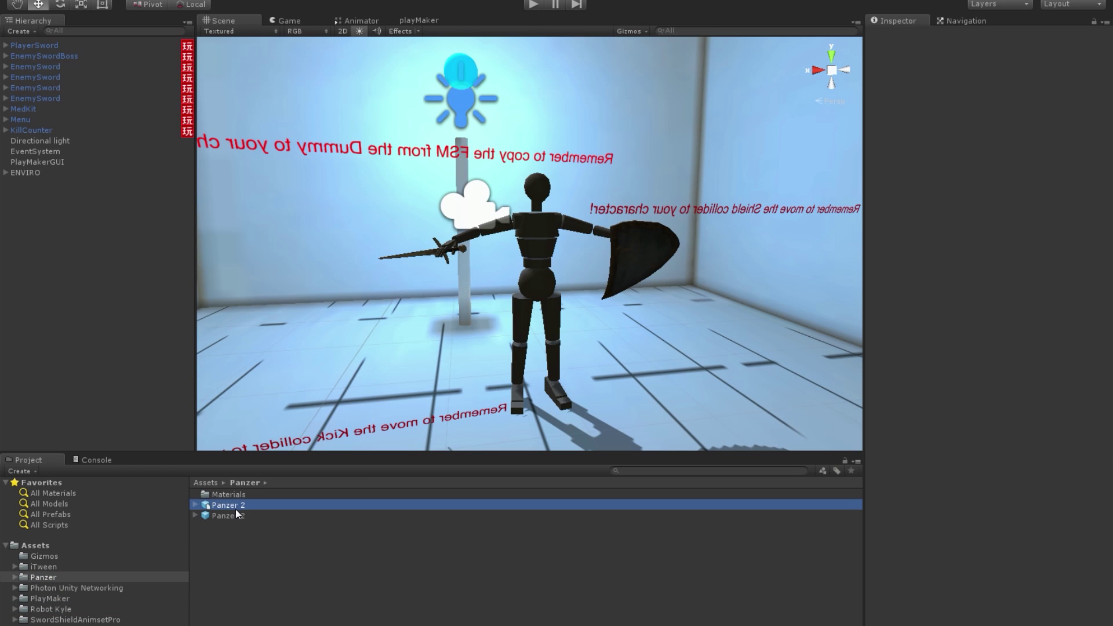
left_click(235, 515)
left_click_drag(1067, 504, 1027, 492)
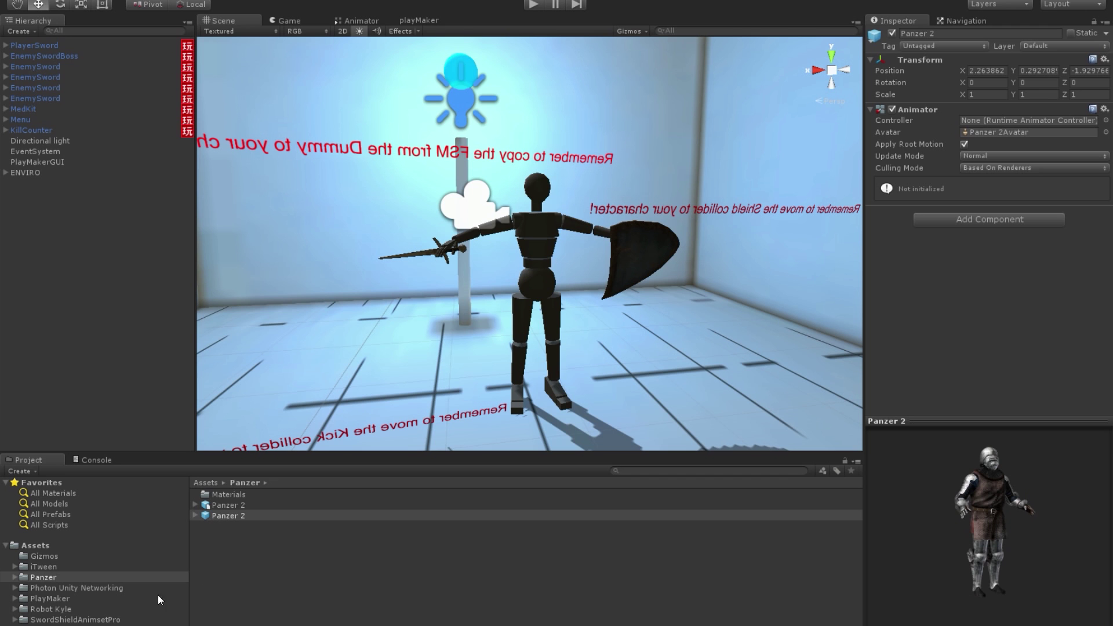
Place the Panzer 2 prefab from the Panzer folder into the scene beside the player dummy, on its shield side.
mouse_move(522, 261)
left_mouse_down("alt")
mouse_move(546, 259)
mouse_move(524, 275)
left_mouse_up("alt")
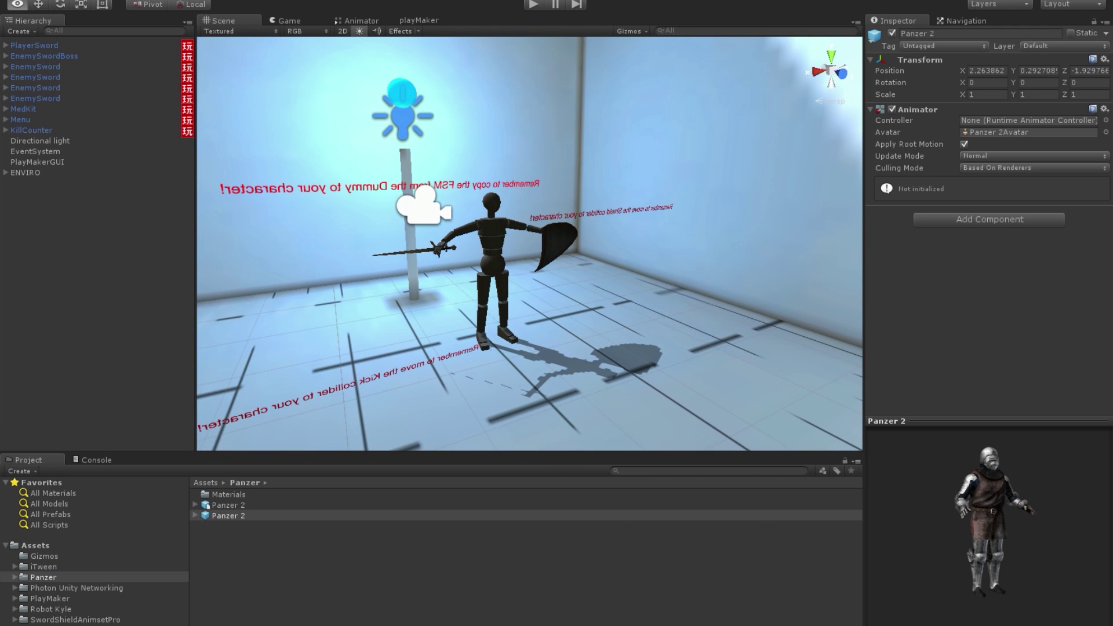
right_click_drag(524, 276, 526, 275)
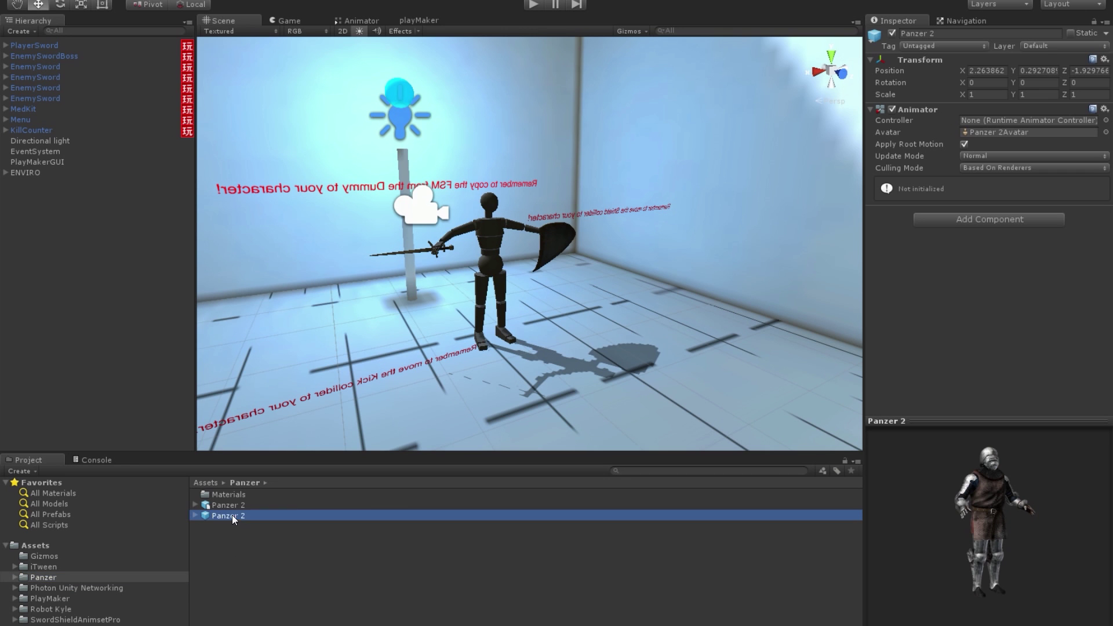
left_click_drag(231, 515, 601, 344)
right_click_drag(601, 344, 537, 397)
key("w")
left_click_drag(536, 399, 510, 406, "alt")
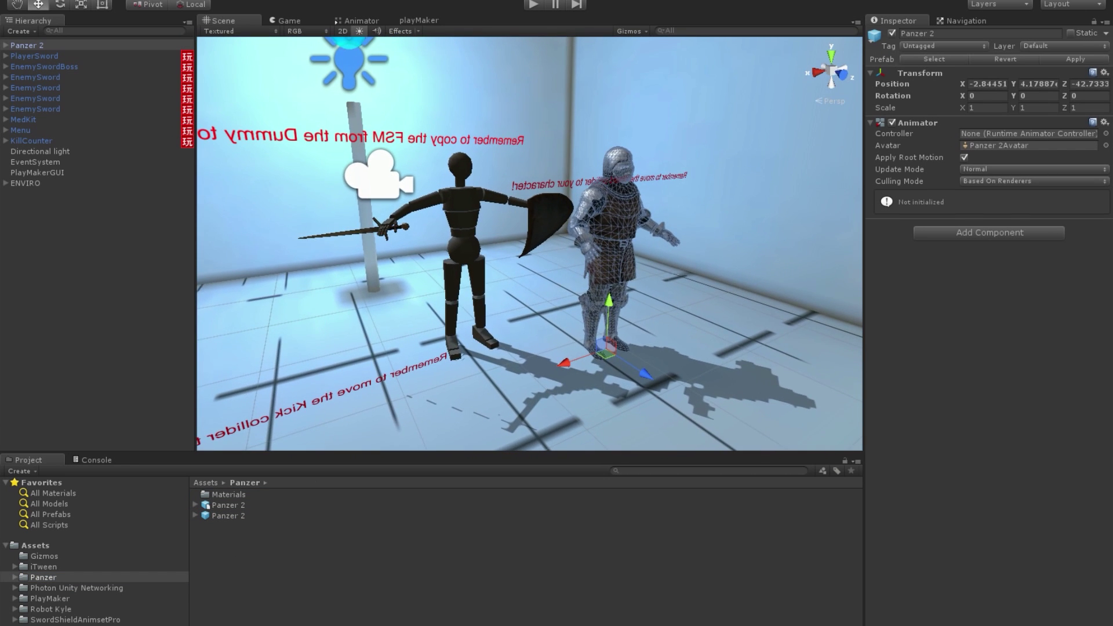
Make Panzer 2 a child of the PlayerSword object.
left_click(35, 55)
left_click(24, 44)
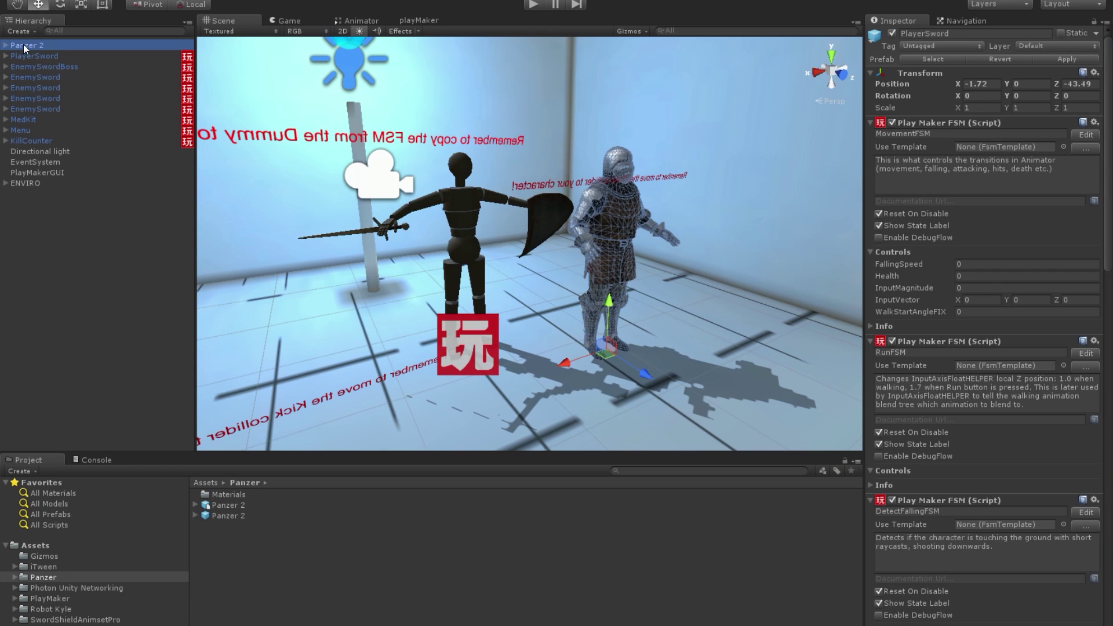
left_click_drag(23, 45, 30, 55)
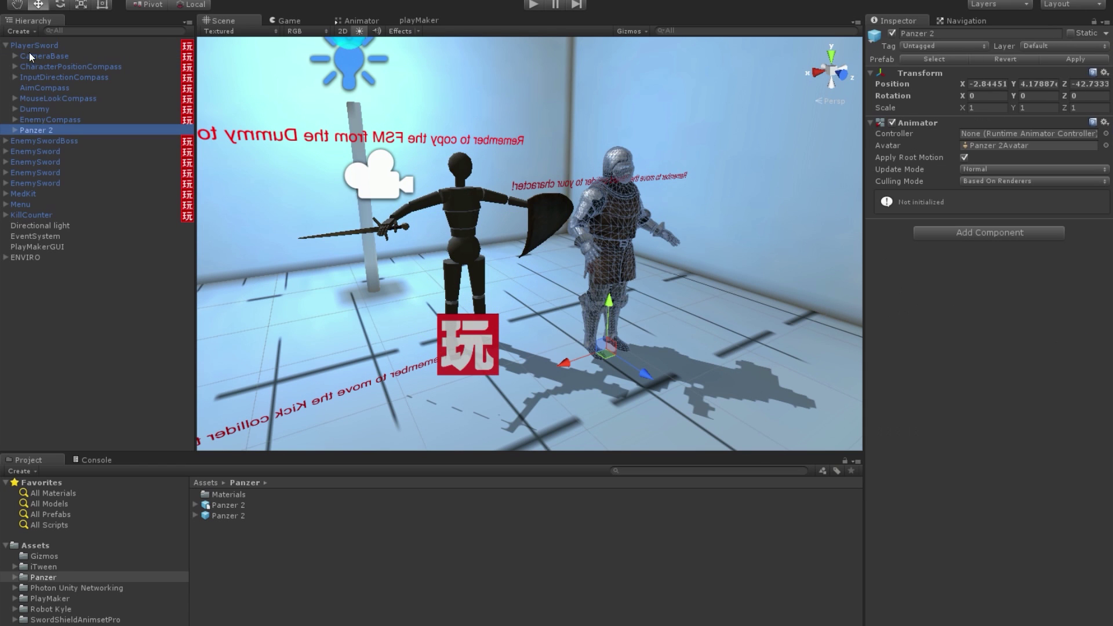
Examine the components on PlayerSword's Dummy, including its Animator, Character Controller, Character Motor and ReadAnimEventsFSM.
left_click(36, 111)
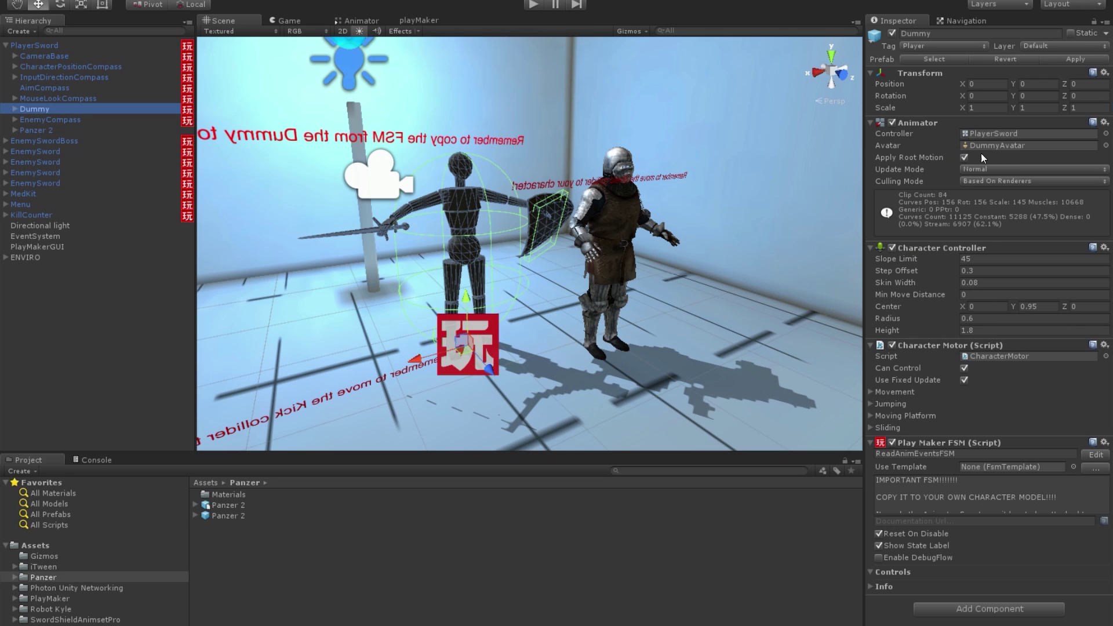
left_click(68, 354)
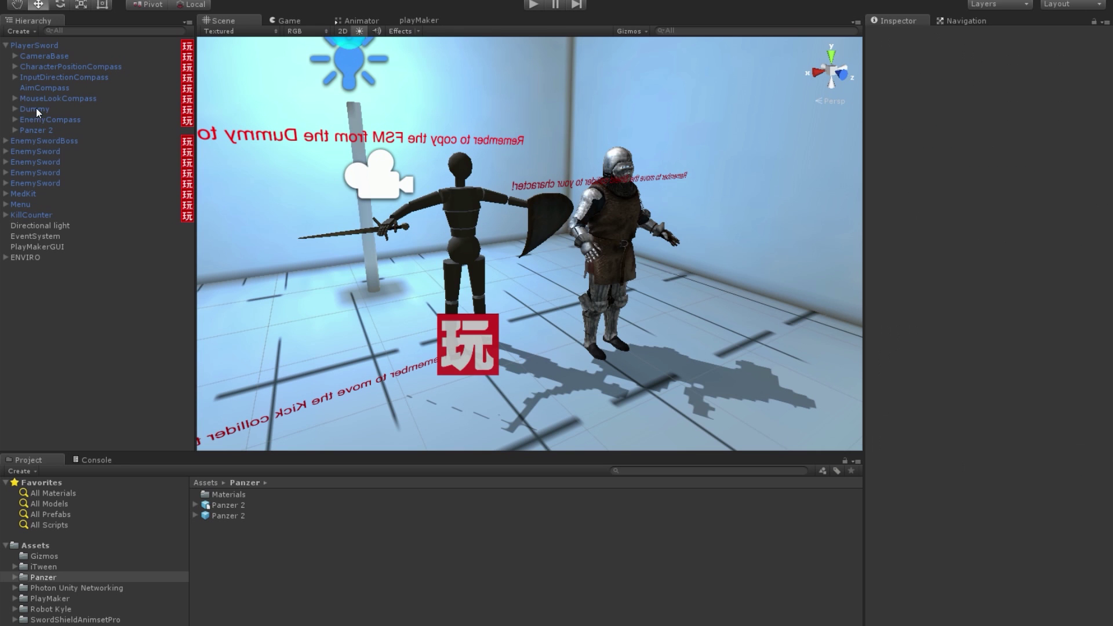
left_click(36, 109)
left_click_drag(572, 282, 553, 262, "alt")
right_click_drag(554, 261, 537, 260)
key("w")
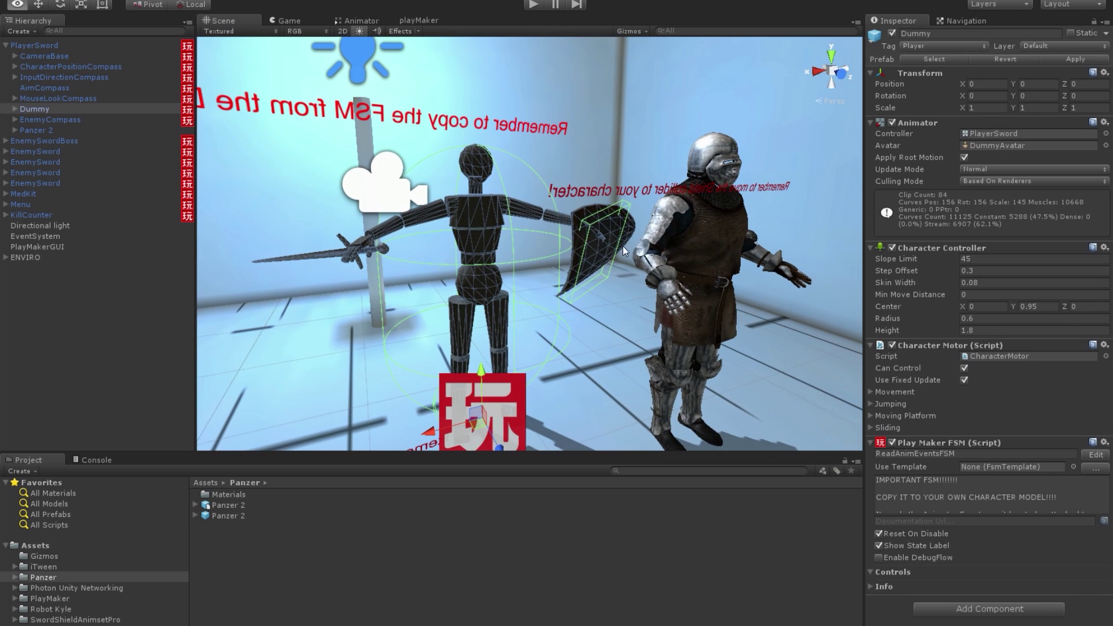
Set Panzer 2's X and Z position to 0 so it stands at the dummy's location.
left_click(712, 259)
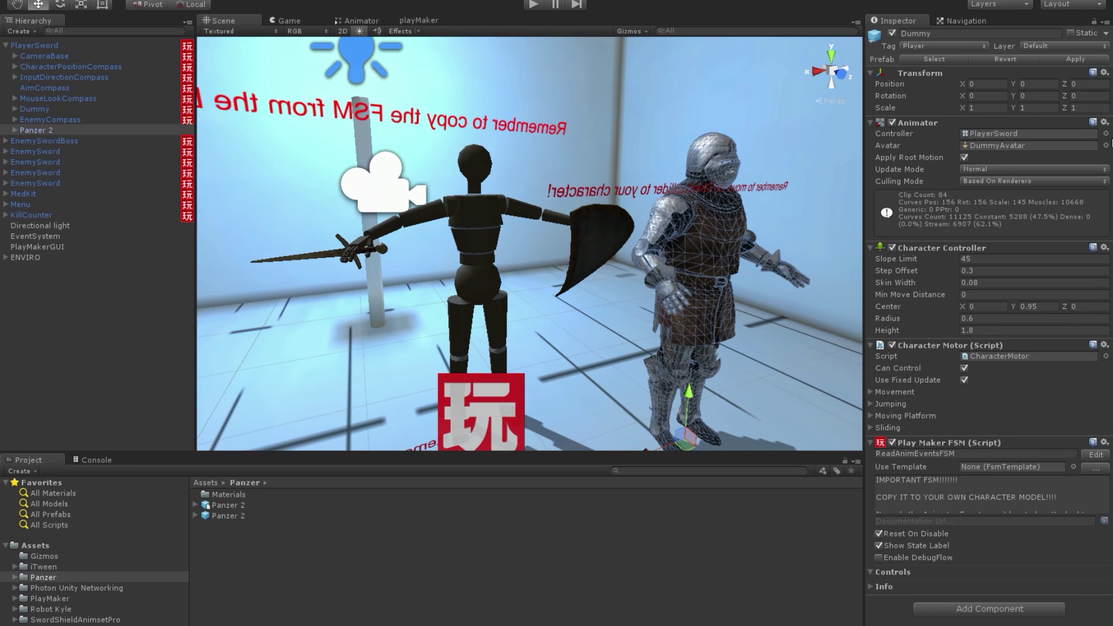
left_click(996, 81)
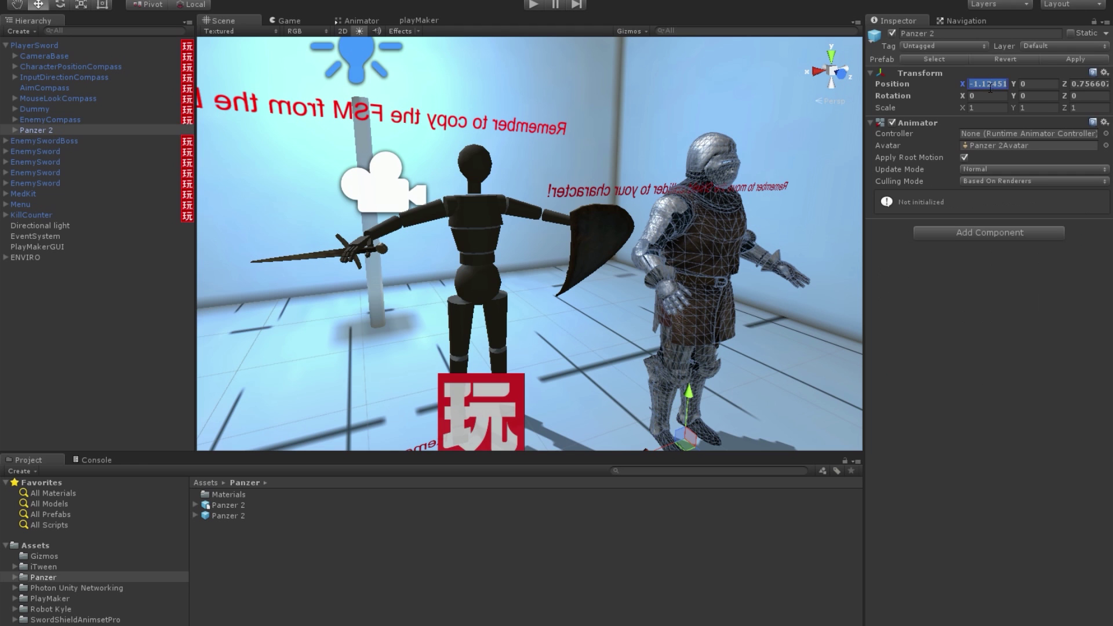
type("0")
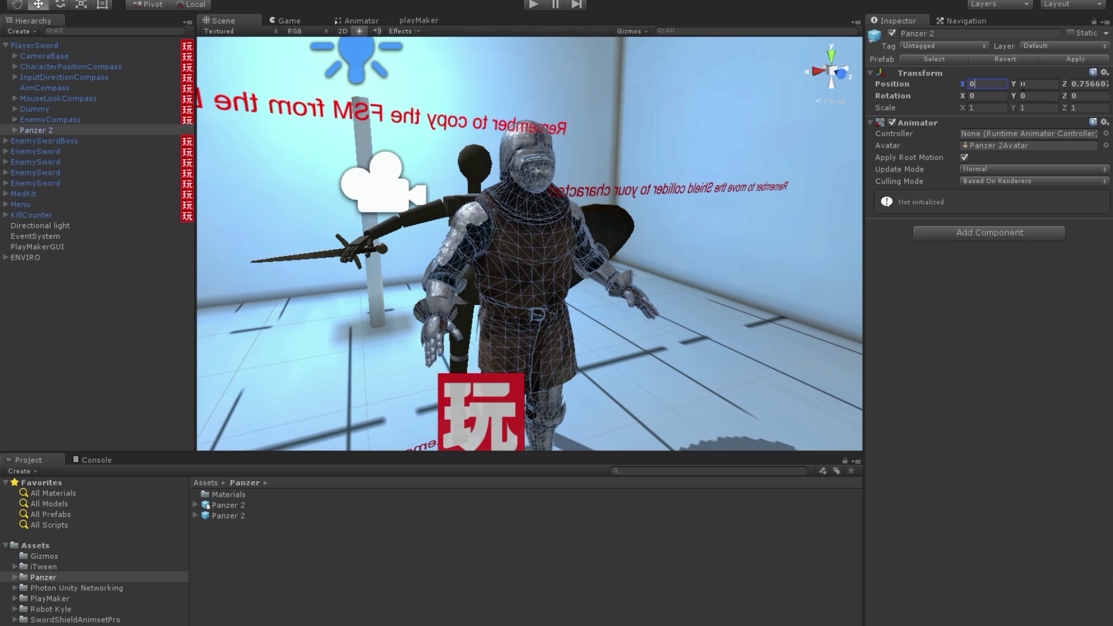
left_click(1075, 84)
type("0")
Check the overlapping characters around the shield, and select the sword in the Dummy's right hand.
right_click_drag(532, 260, 446, 248)
scroll(445, 237, "up", 3)
left_click_drag(446, 247, 27, 241, "alt")
middle_click_drag(278, 209, 555, 241)
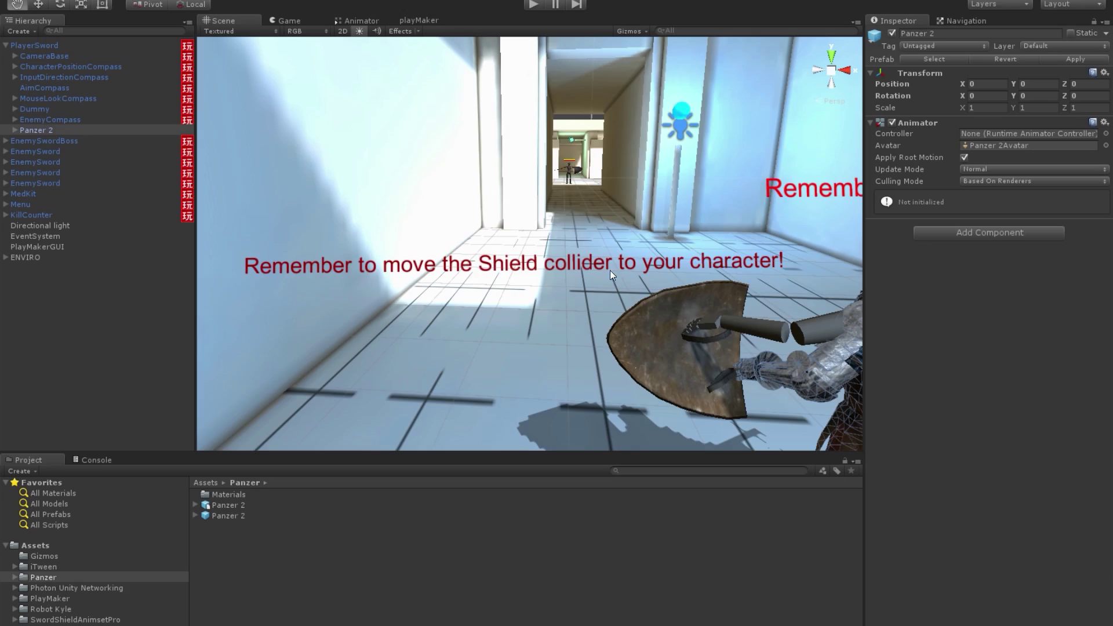
middle_click_drag(798, 262, 630, 272)
left_click_drag(629, 272, 968, 138, "alt")
left_click(434, 252)
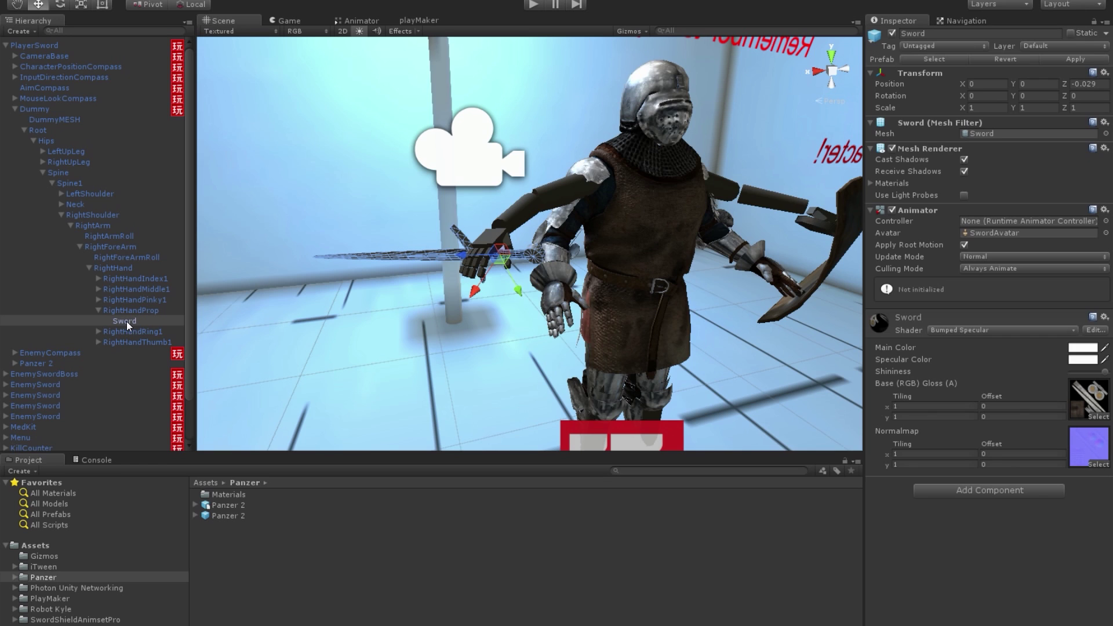
Try to move the Sword from the Dummy's RightHandProp directly under PlayerSword.
left_click_drag(123, 321, 41, 46)
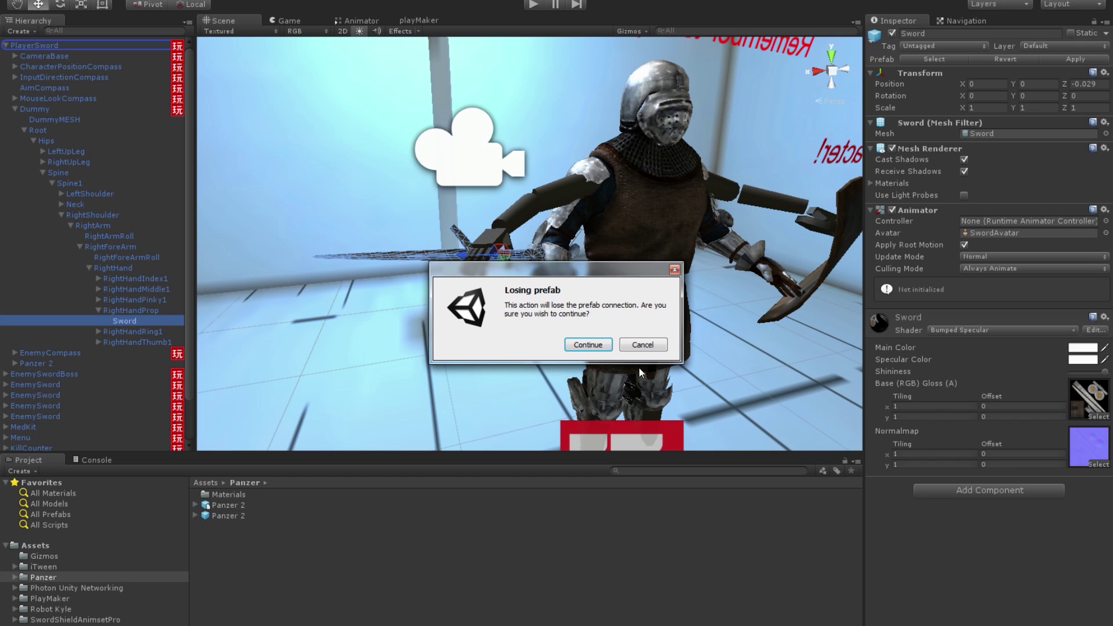
left_click(643, 345)
Expand Panzer 2's skeleton from Root through Spine1 and RightShoulder down to the RightHand bones.
left_click(38, 363)
key("Right")
scroll(49, 382, "down", 4)
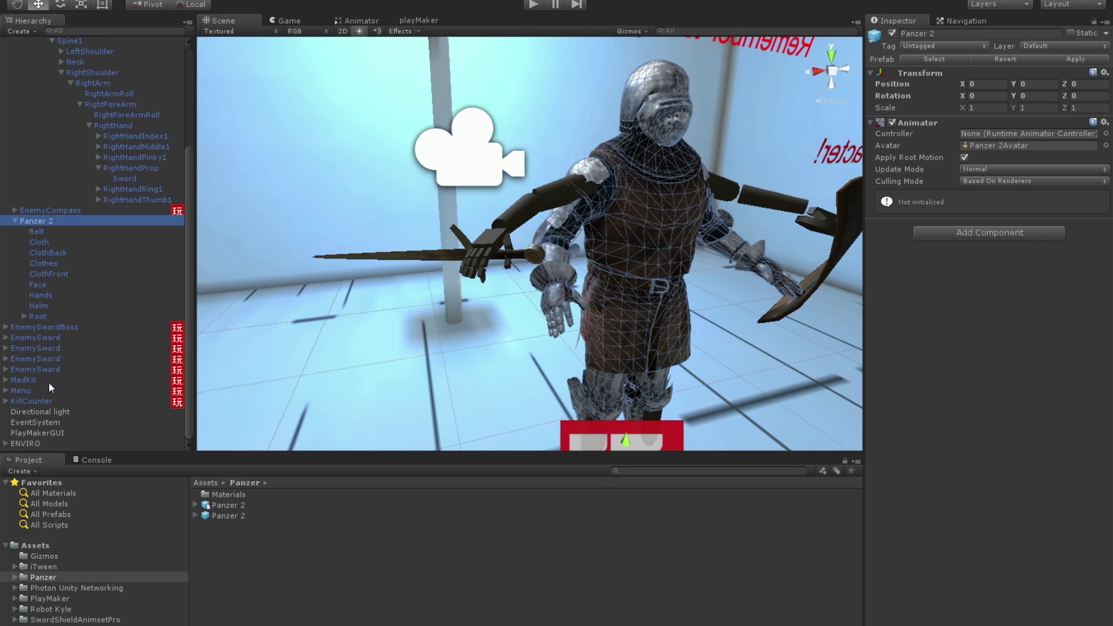
left_click(25, 316)
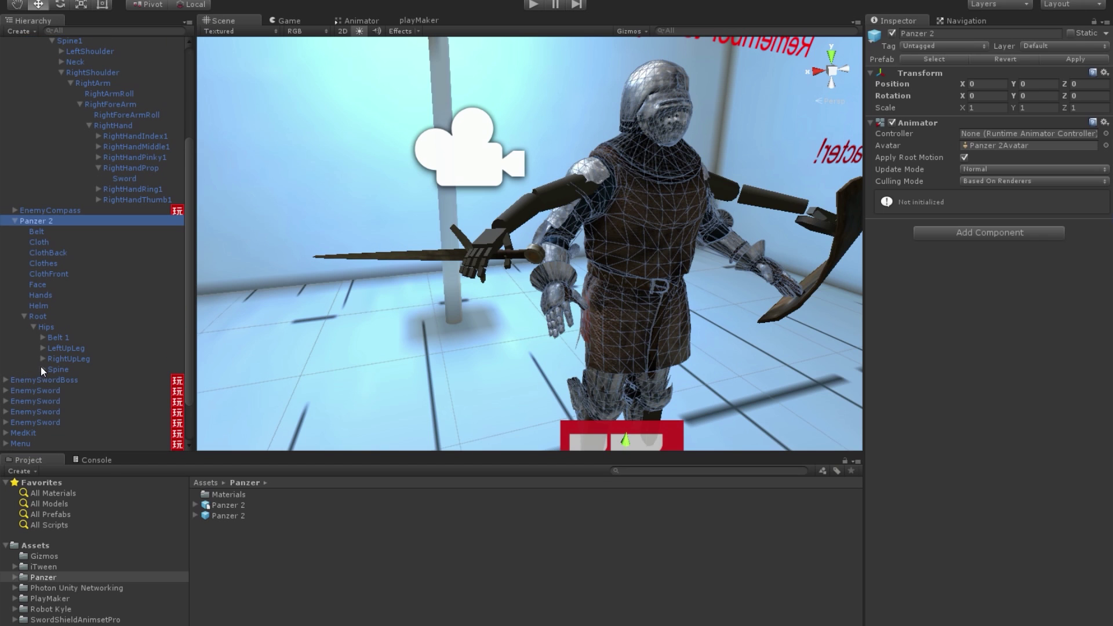
left_click(42, 369)
left_click(53, 380)
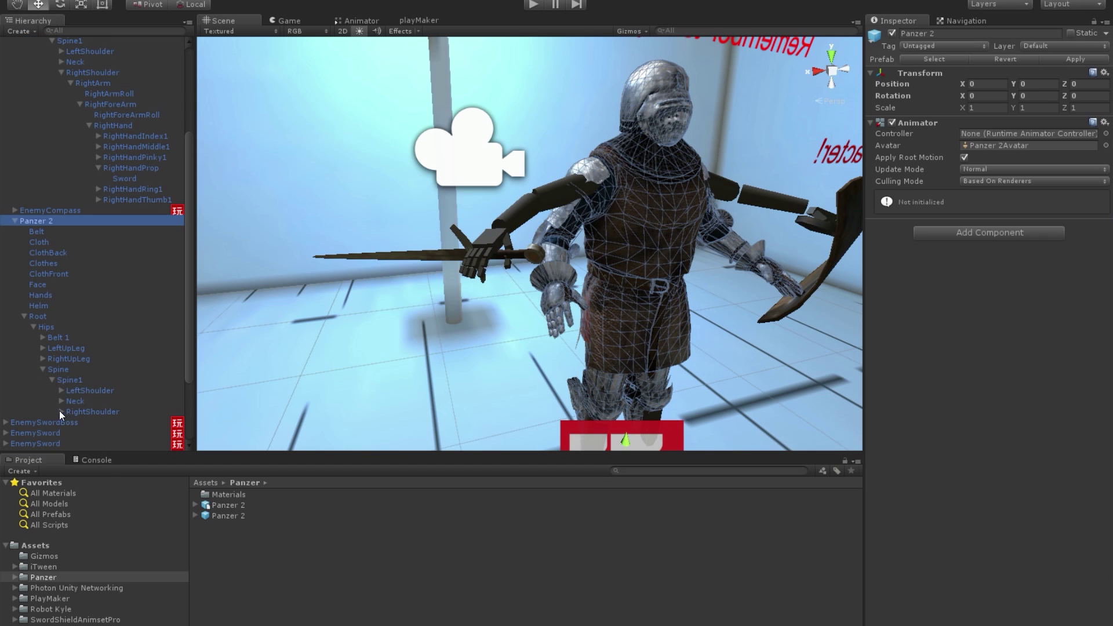
left_click(61, 412)
left_click(70, 423)
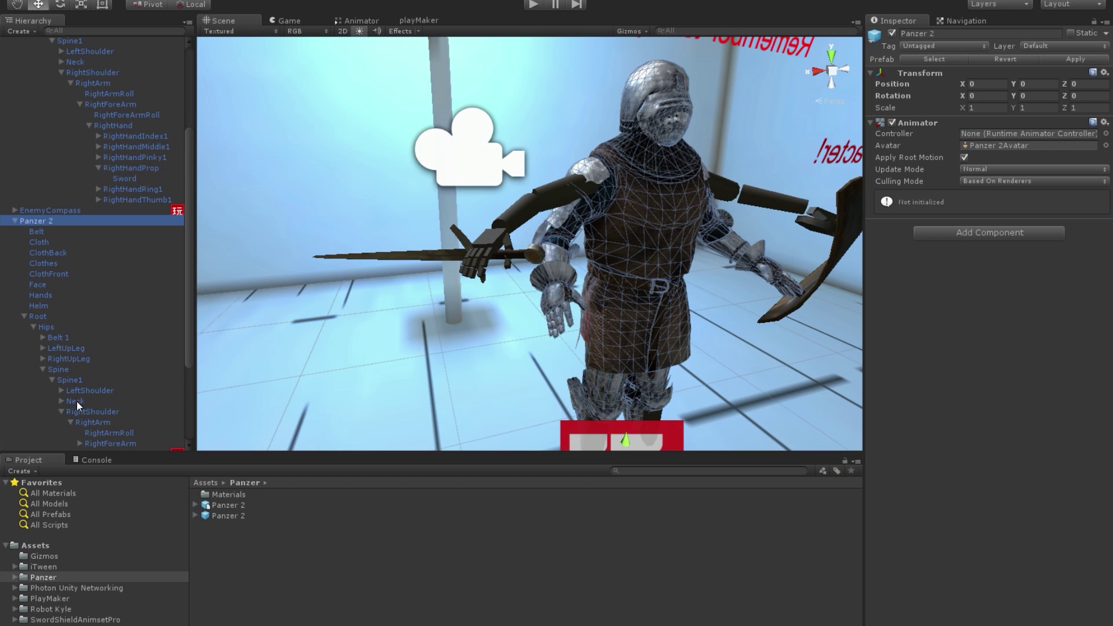
left_click(80, 404)
left_click(89, 426)
scroll(92, 409, "down", 5)
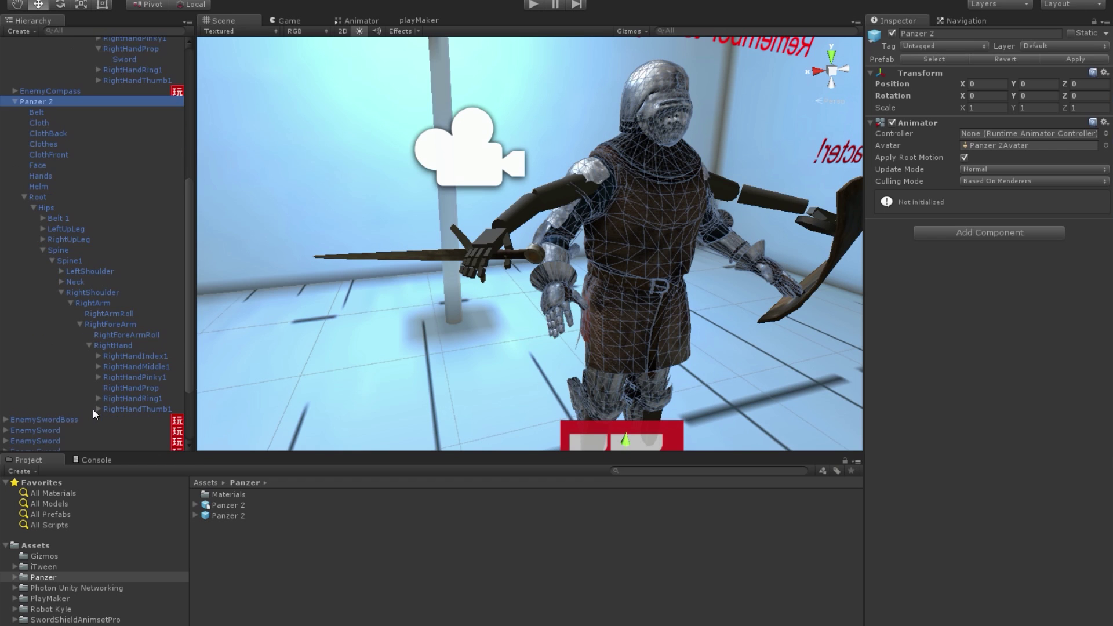
Reparent the Sword from the Dummy's RightHandProp to Panzer 2's RightHand, accepting the loss of the prefab connection.
scroll(146, 151, "up", 2)
scroll(124, 97, "up", 2)
left_click_drag(123, 99, 124, 343)
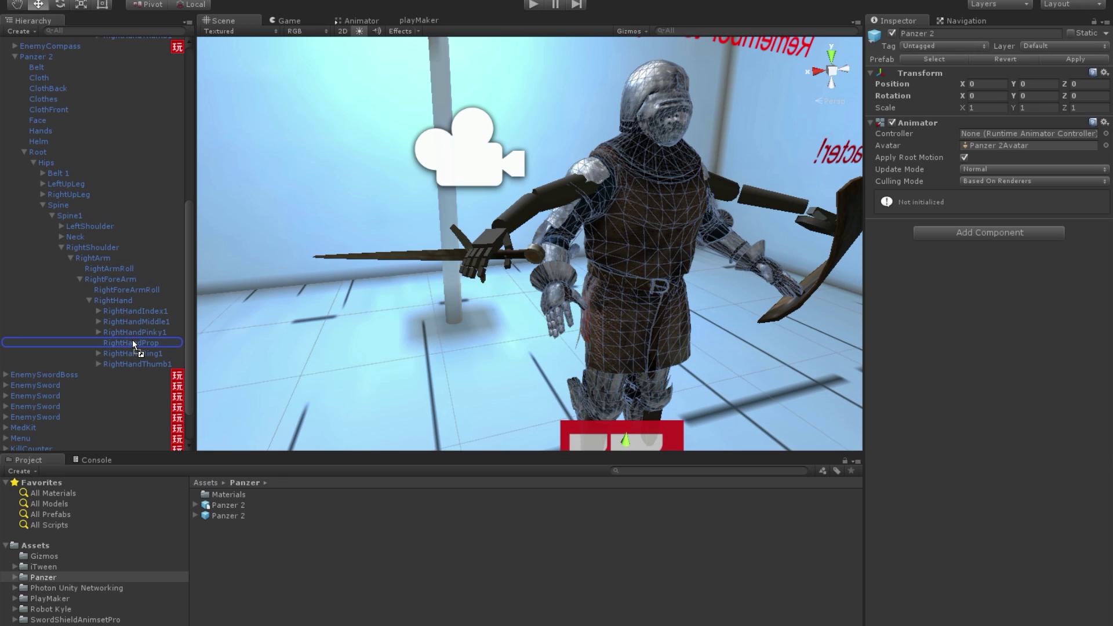
left_click_drag(134, 342, 118, 300)
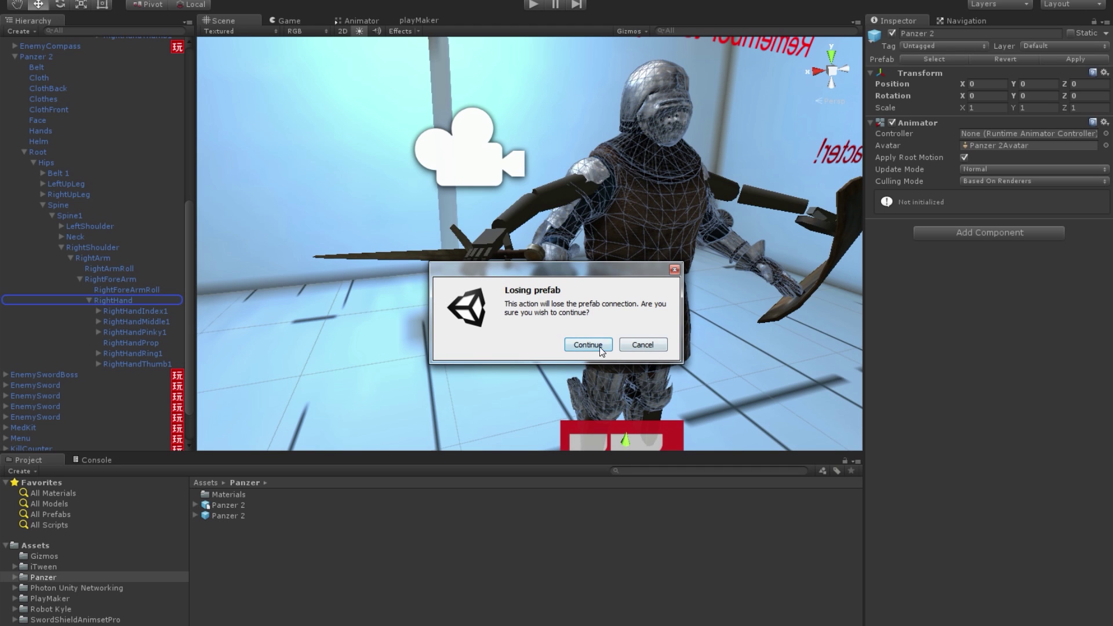
left_click(595, 344)
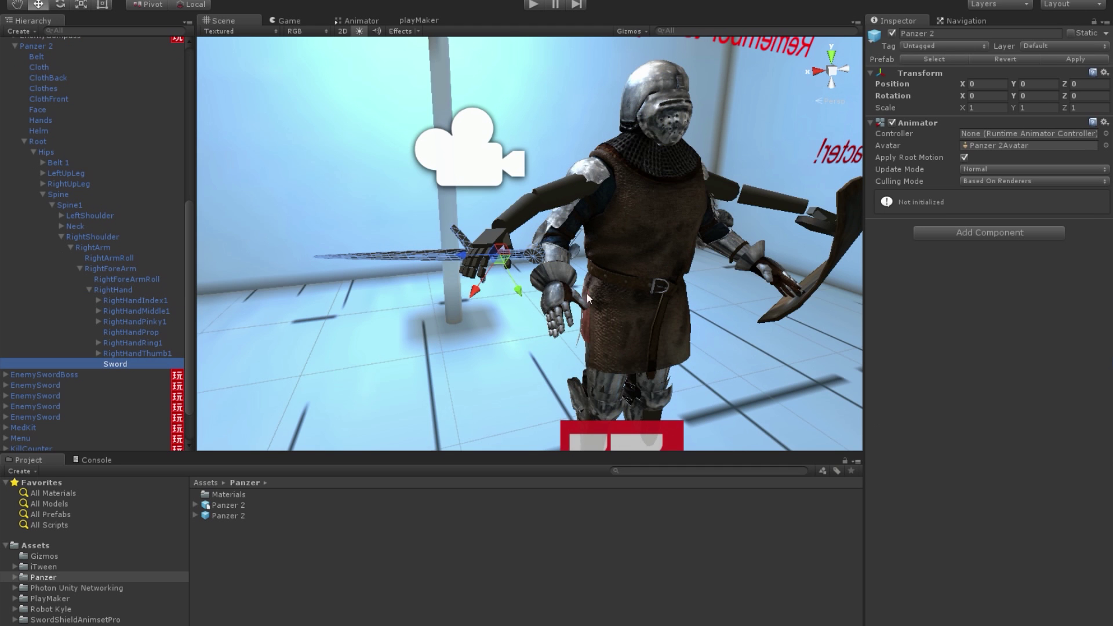
Reset the Sword's position and rotation to 0 on all axes.
right_click_drag(587, 294, 647, 283)
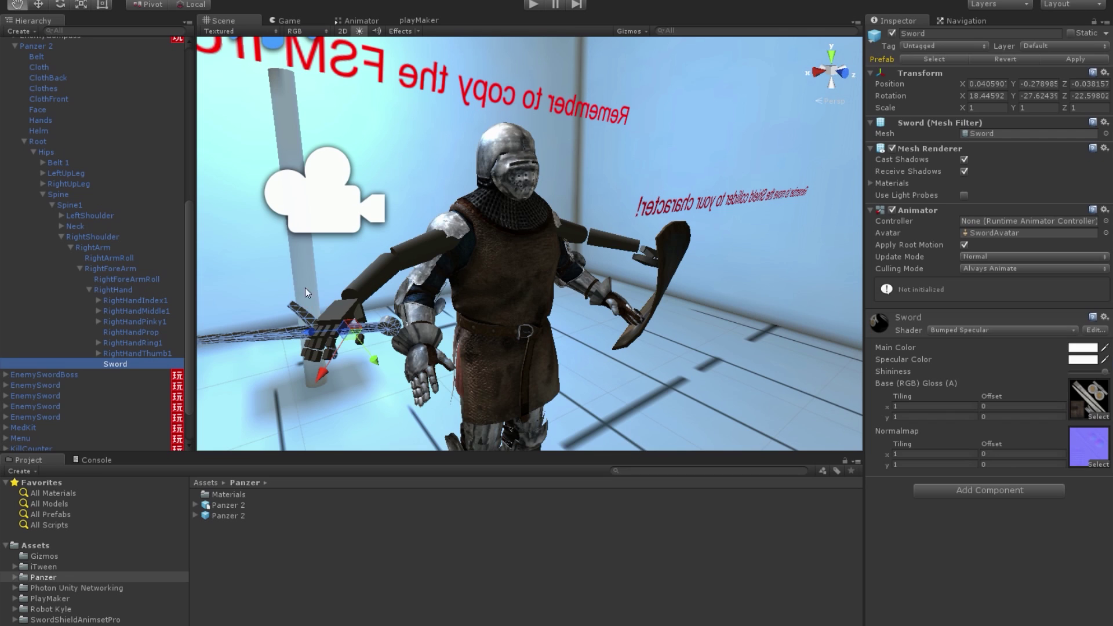
key("w")
left_click(987, 95)
type("0")
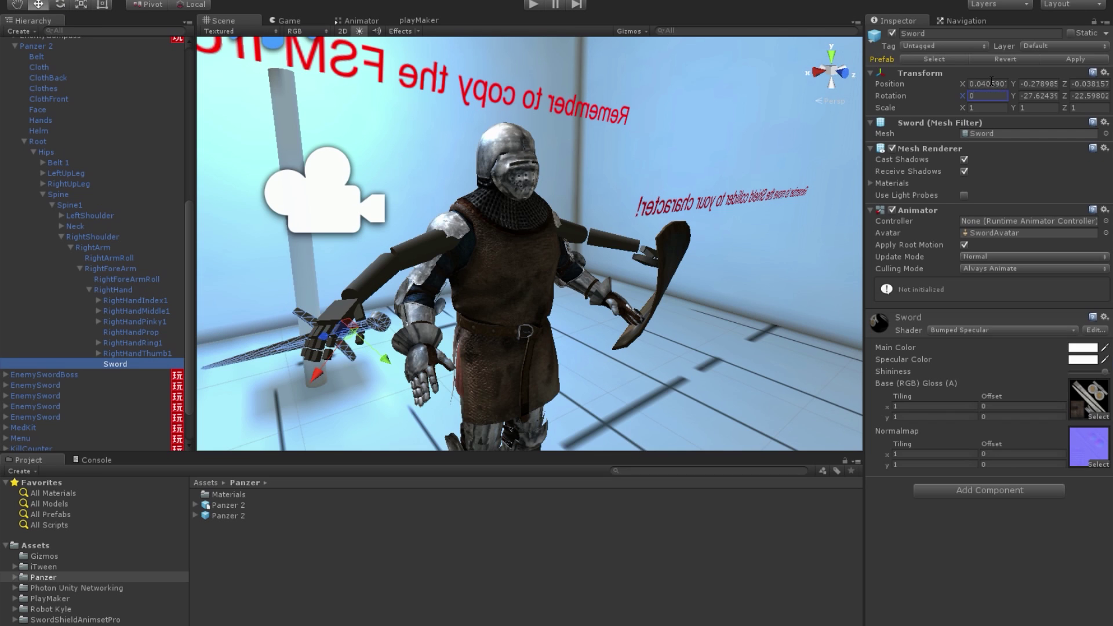
left_click(987, 84)
type("0")
left_click(1036, 83)
type("0")
left_click(1037, 96)
type("0")
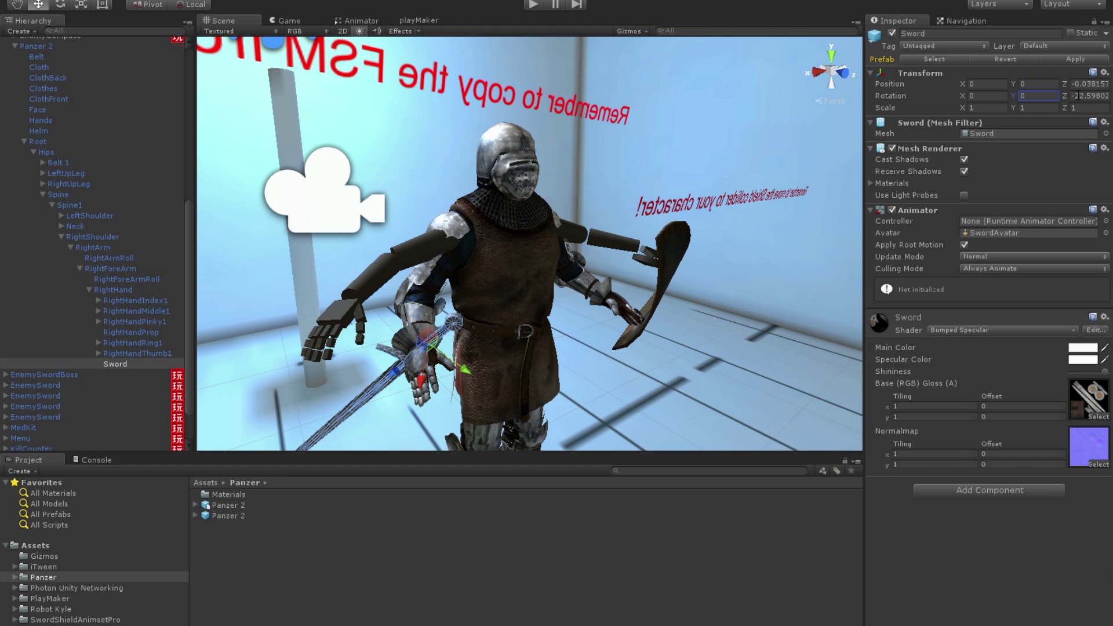
left_click(1086, 96)
type("0")
left_click(1080, 83)
type("0")
Rotate the Sword to point forward from the knight's right hand, at about X 6.7, Y -206.5, Z 268.6.
right_click_drag(516, 333, 452, 328)
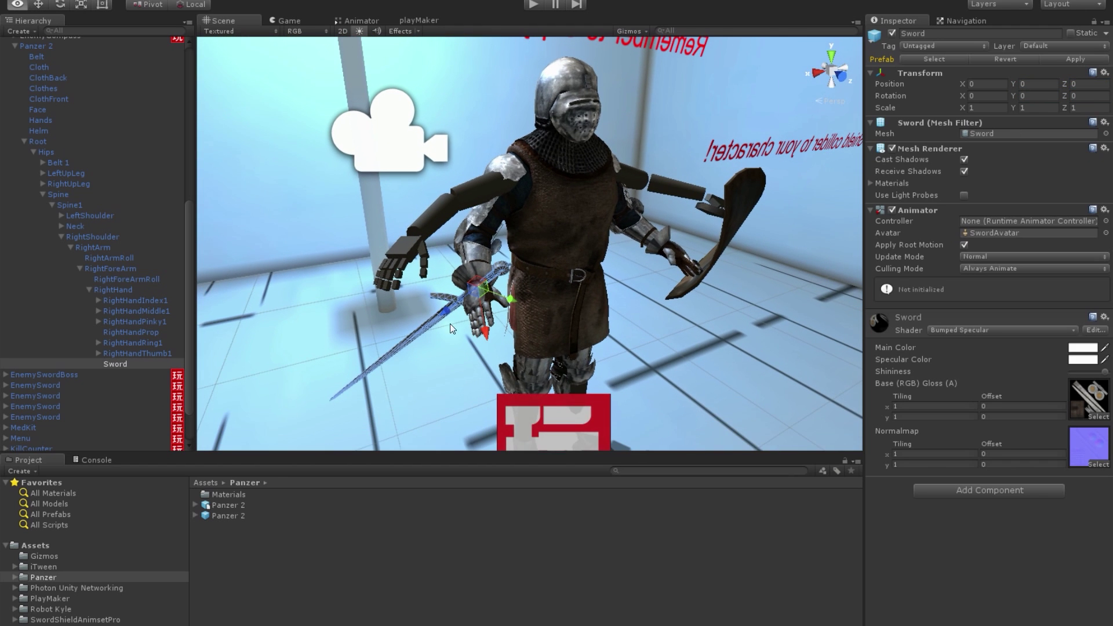
key("e")
left_click_drag(492, 250, 243, 267)
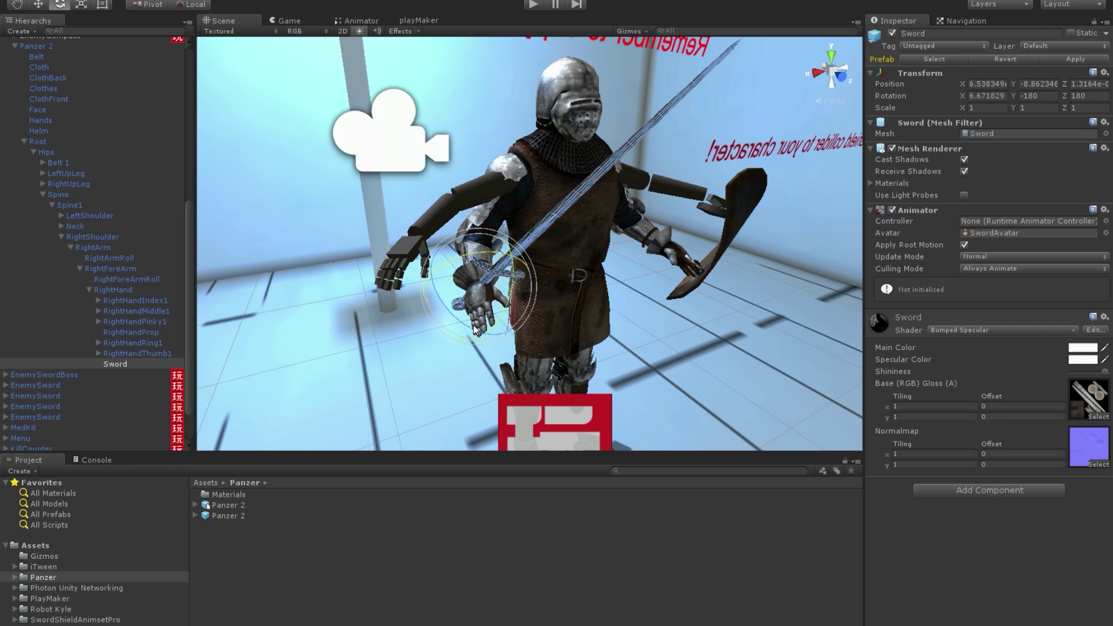
left_click_drag(473, 328, 507, 332)
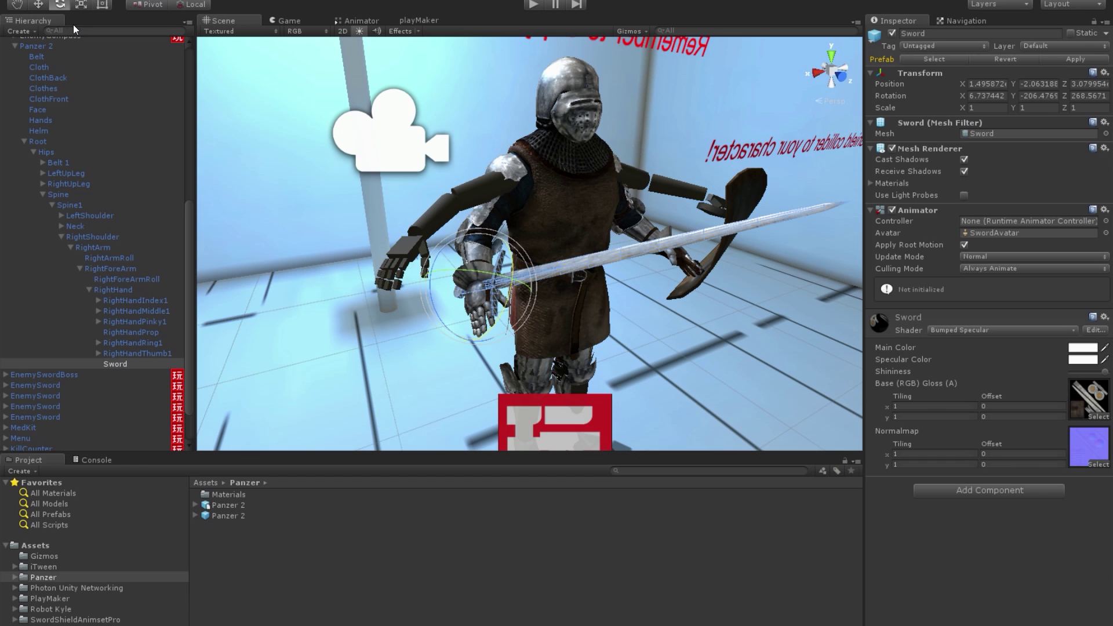
Move the Sword's grip into the knight's right palm, at about X 0.052, Y 0.026, Z 0.05.
left_click(38, 5)
left_click(453, 278)
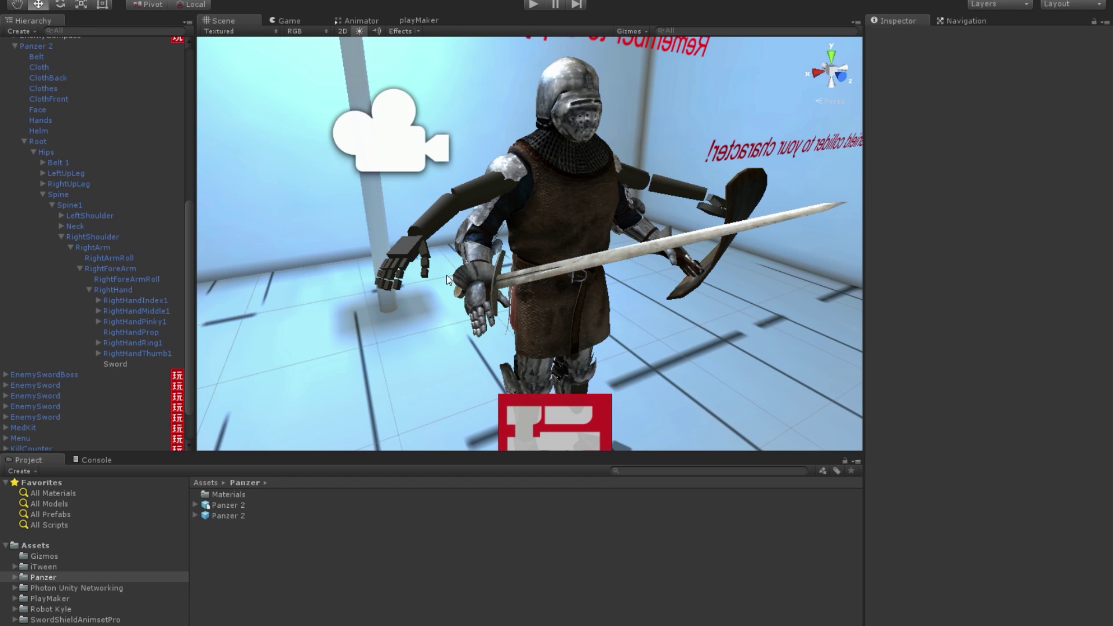
left_click(507, 278)
left_click_drag(433, 269, 441, 271)
left_click_drag(496, 237, 515, 301)
left_click_drag(589, 319, 464, 321, "alt")
middle_click_drag(464, 322, 589, 351)
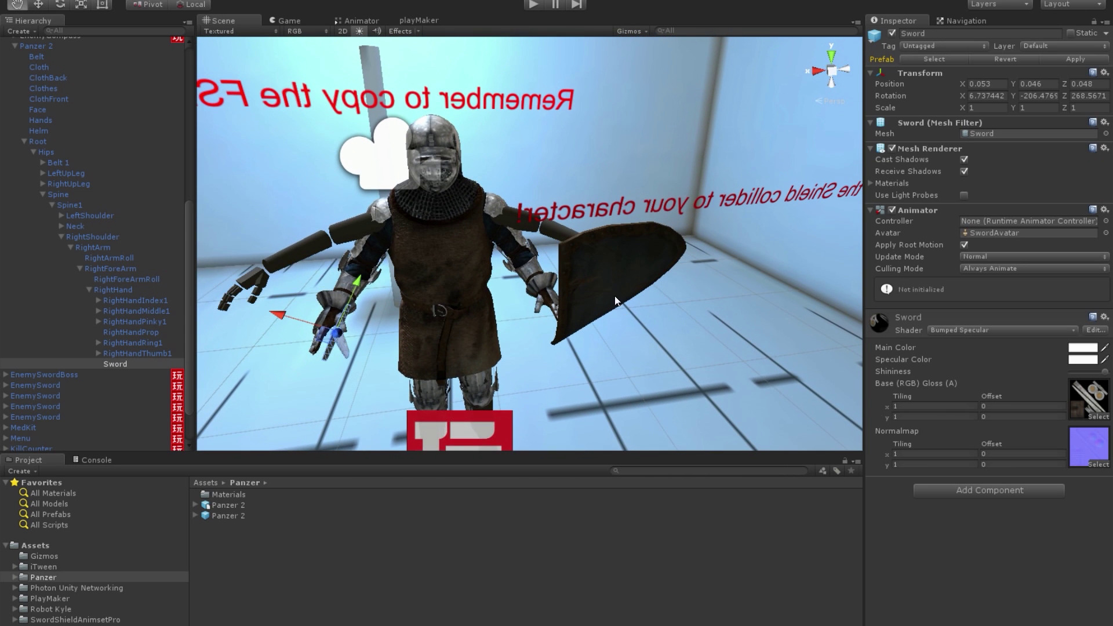
left_click_drag(292, 309, 285, 307)
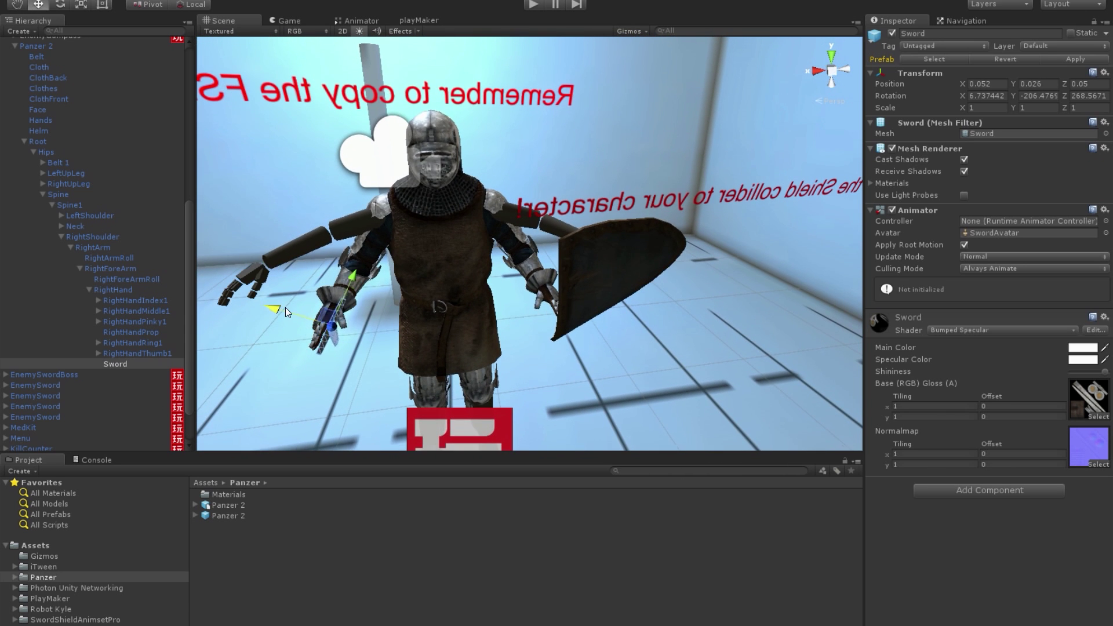
Reparent the Shield from the Dummy's LeftHandProp to Panzer 2's LeftHand bone.
left_click(658, 259)
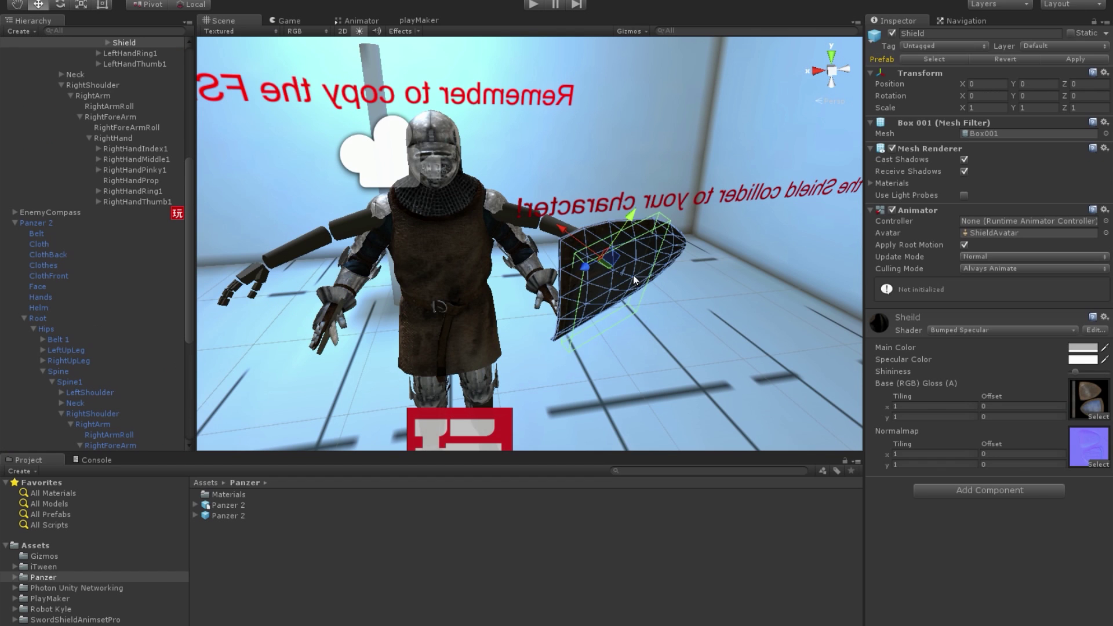
scroll(127, 230, "up", 3)
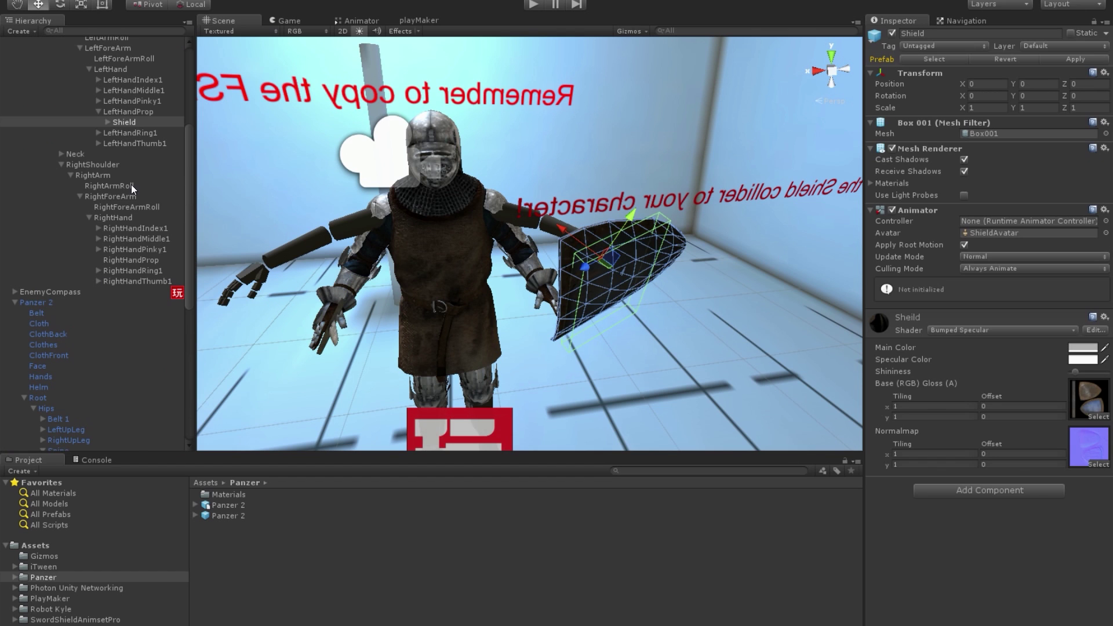
scroll(131, 185, "up", 3)
scroll(89, 362, "down", 10)
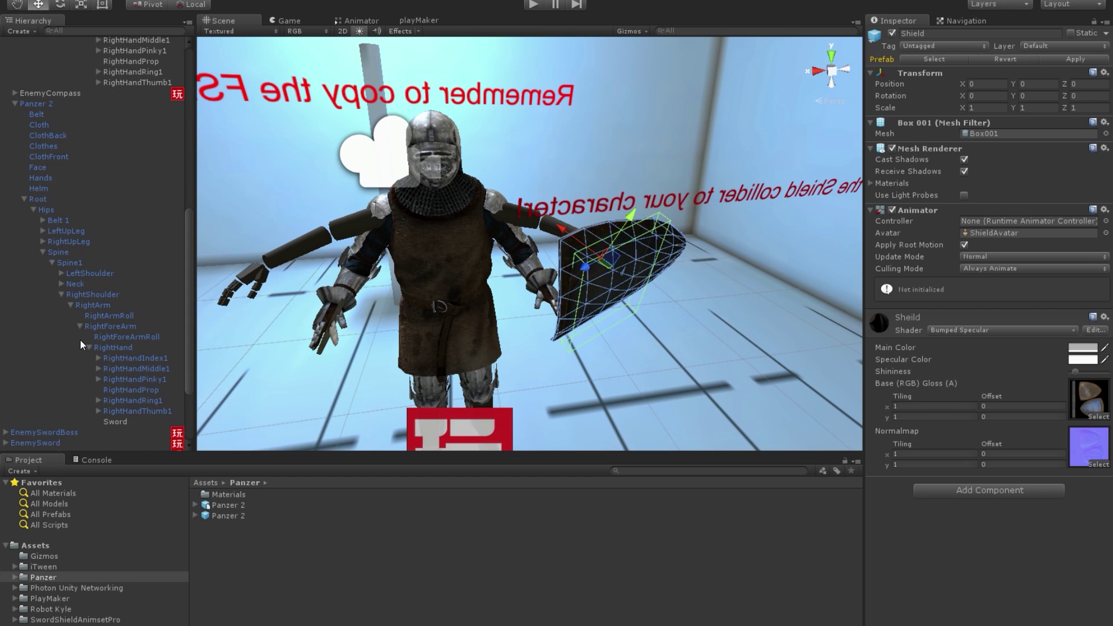
scroll(80, 284, "down", 1)
left_click(78, 286)
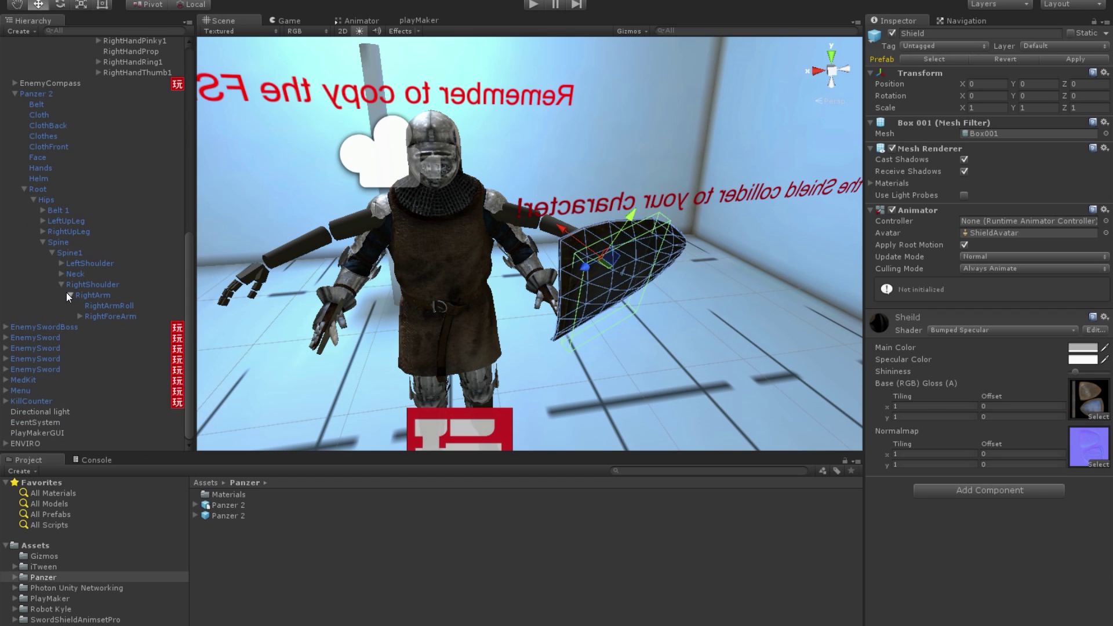
left_click(69, 295)
left_click(62, 284)
left_click(70, 295)
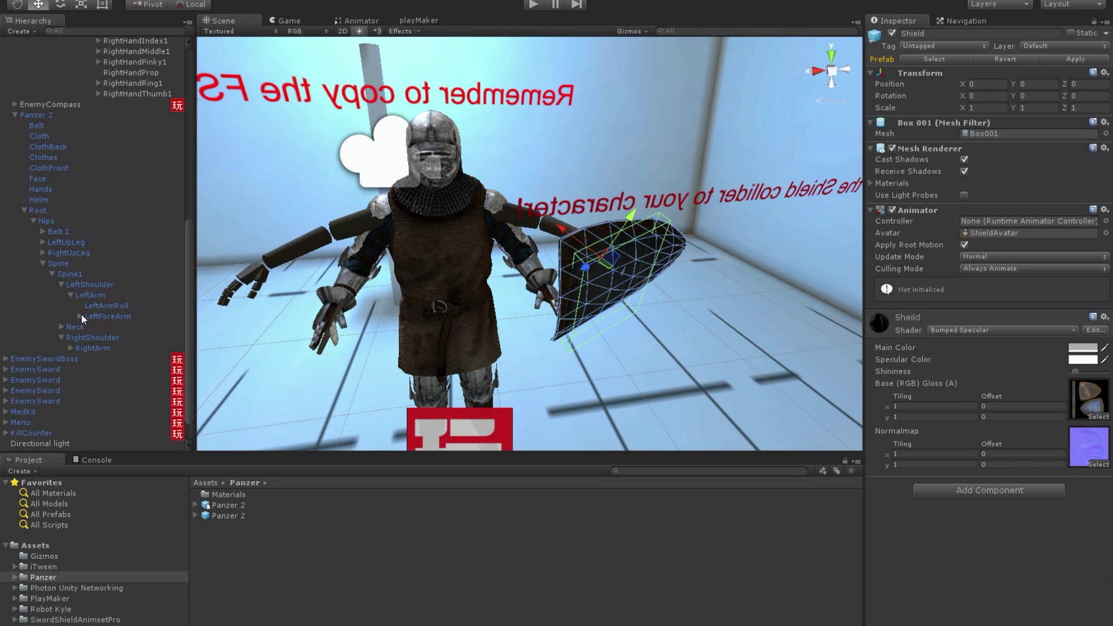
left_click(80, 316)
left_click(89, 338)
scroll(151, 169, "up", 5)
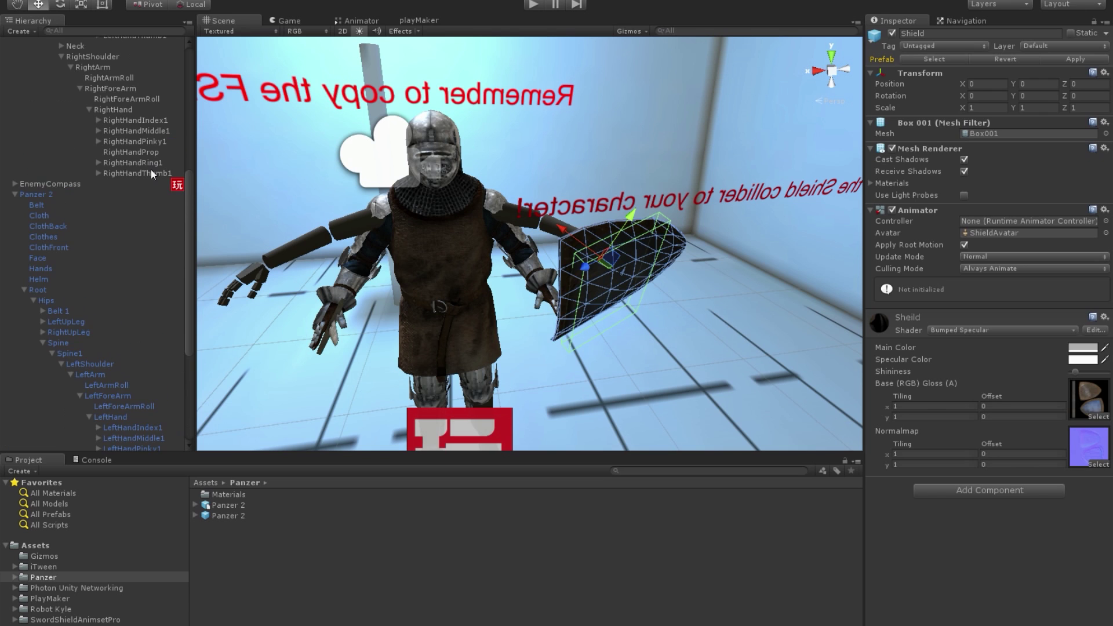
left_click_drag(123, 54, 111, 413)
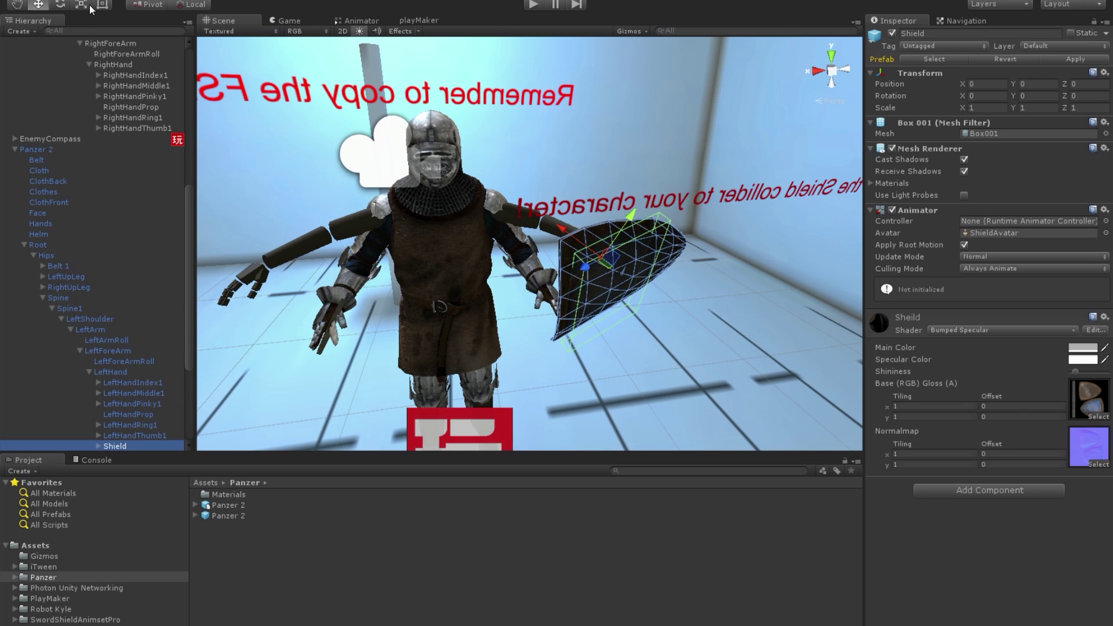
Rotate the Shield upright beside the knight's left arm, at about X -14.3, Y -6.5, Z -53.7.
left_click(59, 5)
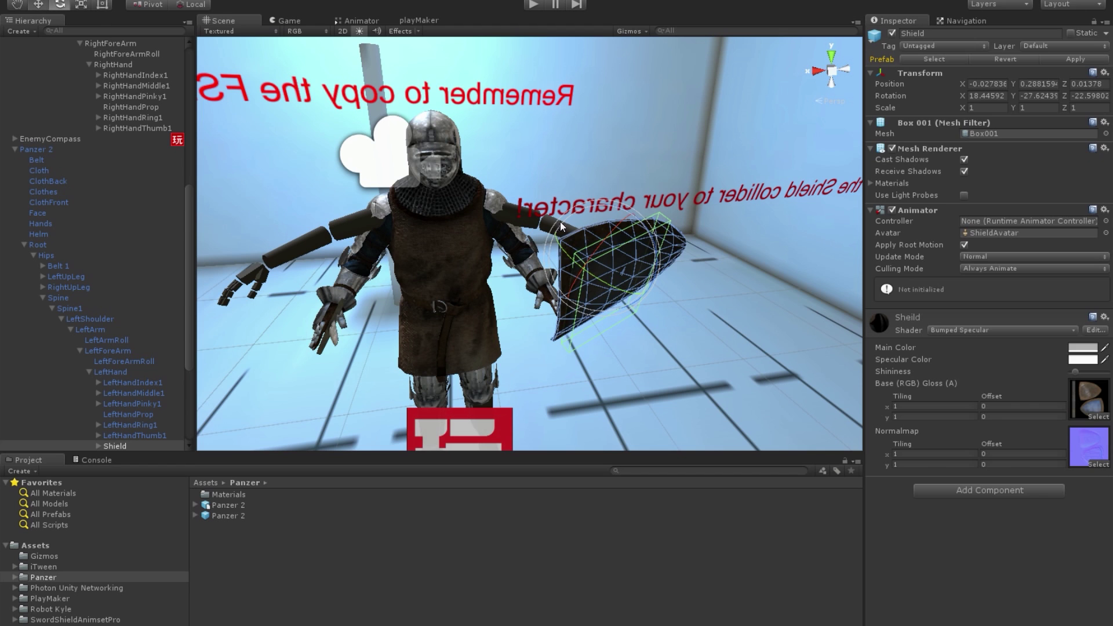
left_click(42, 3)
left_click(60, 5)
left_click_drag(608, 284, 509, 226)
Move the Shield onto the knight's left hand, at about X -0.001, Y 0.039, Z 0.081.
left_click(36, 8)
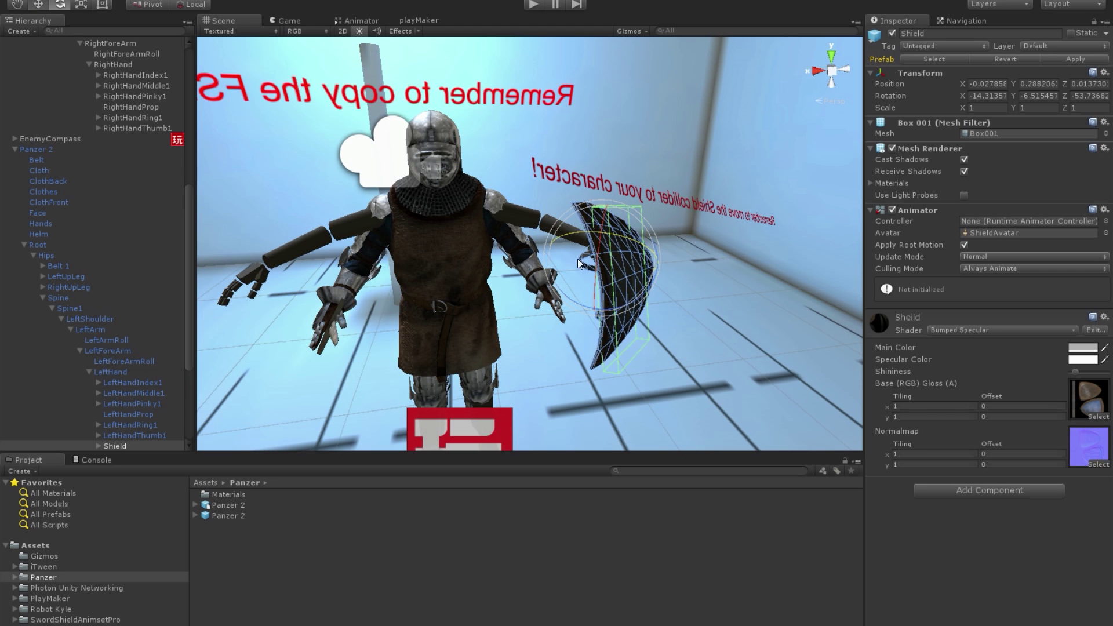
left_click_drag(577, 258, 130, 261)
left_click_drag(540, 217, 71, 182)
key("f")
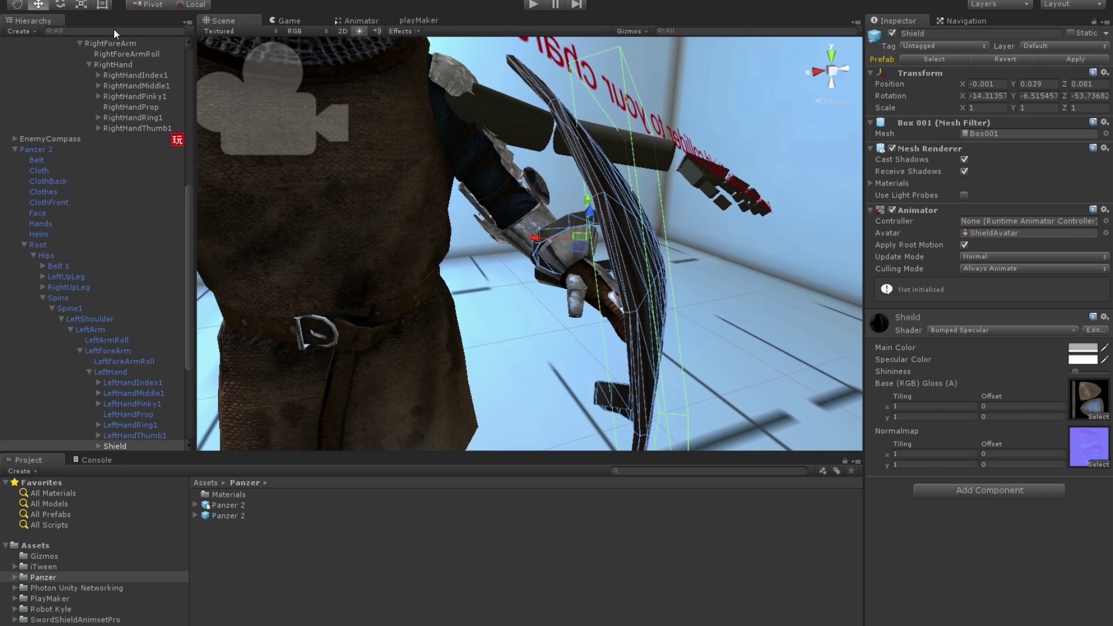
Rotate the Shield to about X -8.7, Y -0.9, Z -73.6 and move it to about X 0.164, Y -0.001, Z 0.061.
left_click(60, 5)
left_click_drag(591, 253, 617, 240)
left_click(37, 4)
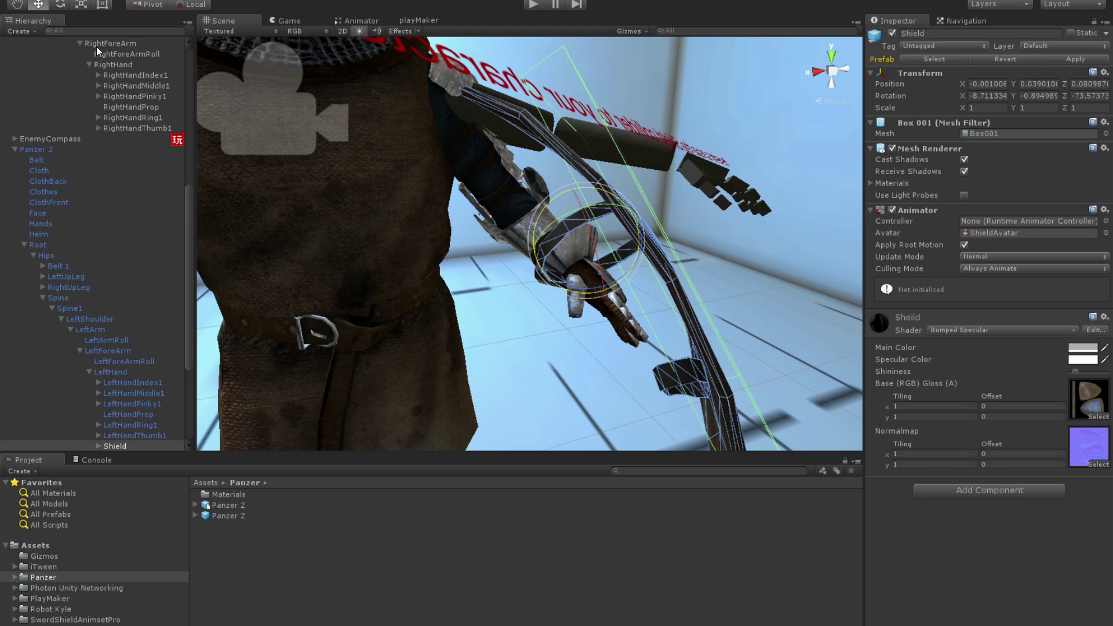
right_click_drag(463, 244, 665, 283)
left_click_drag(666, 283, 520, 262, "alt")
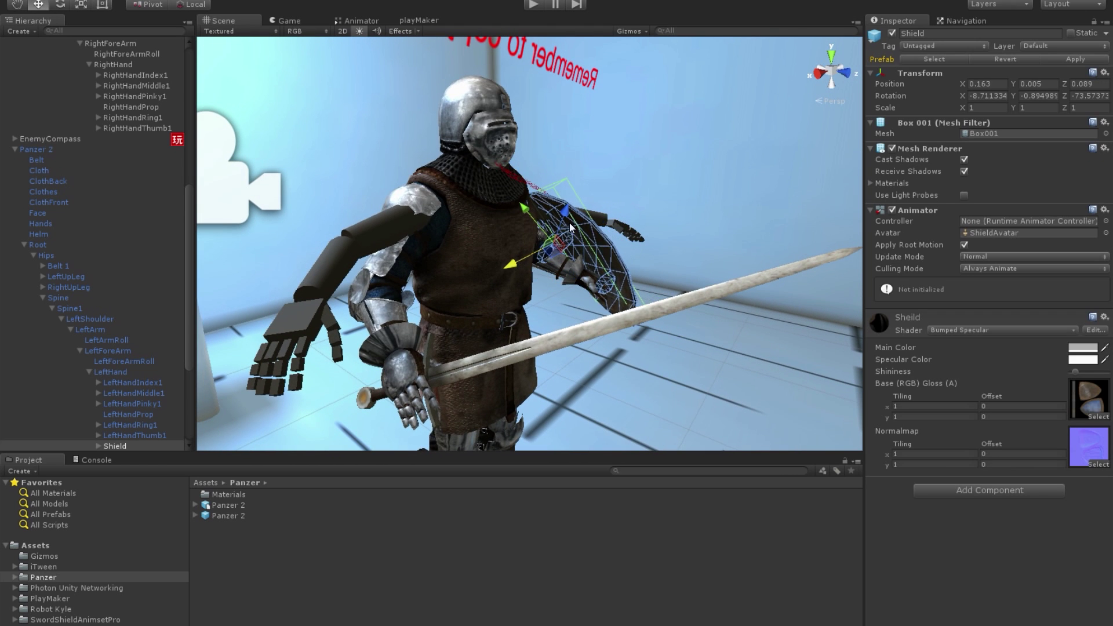
left_click_drag(565, 212, 562, 213)
Move the Shield along the knight's left forearm to about X 0.15, Y 0.04, Z -0.012.
right_click_drag(591, 272, 684, 169)
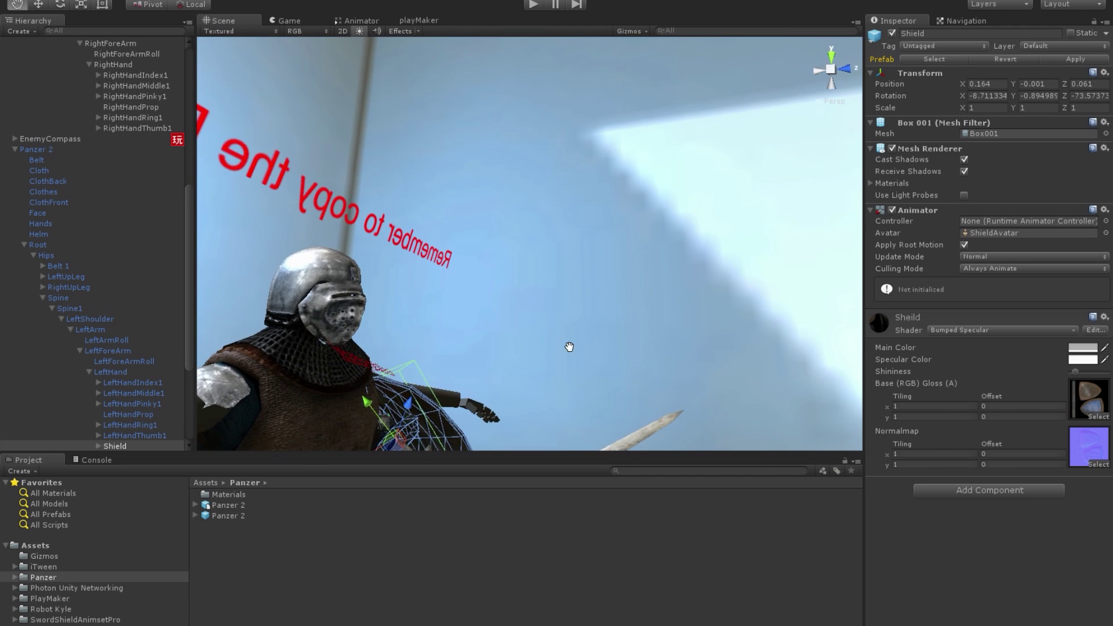
middle_click_drag(569, 347, 571, 305)
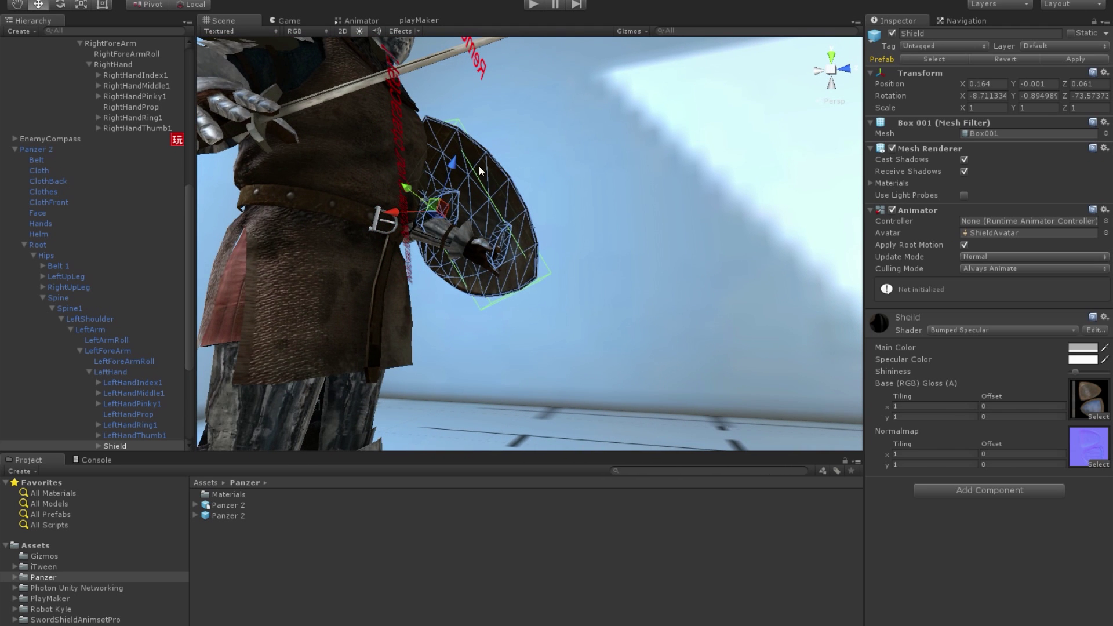
left_click_drag(455, 159, 455, 175)
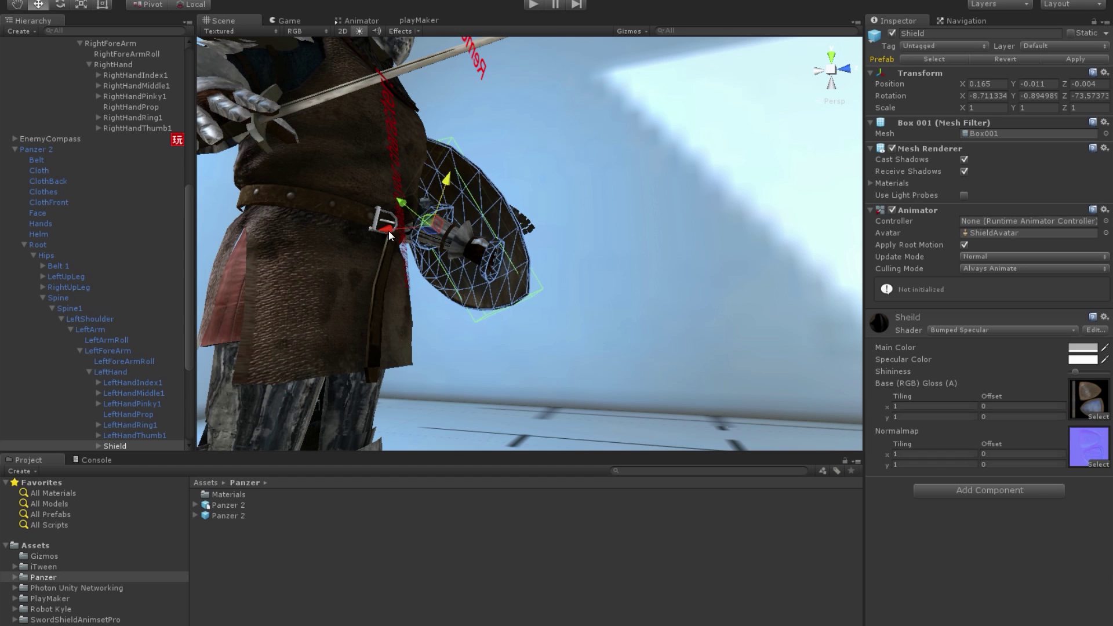
left_click_drag(388, 230, 395, 227)
middle_click_drag(547, 199, 539, 249)
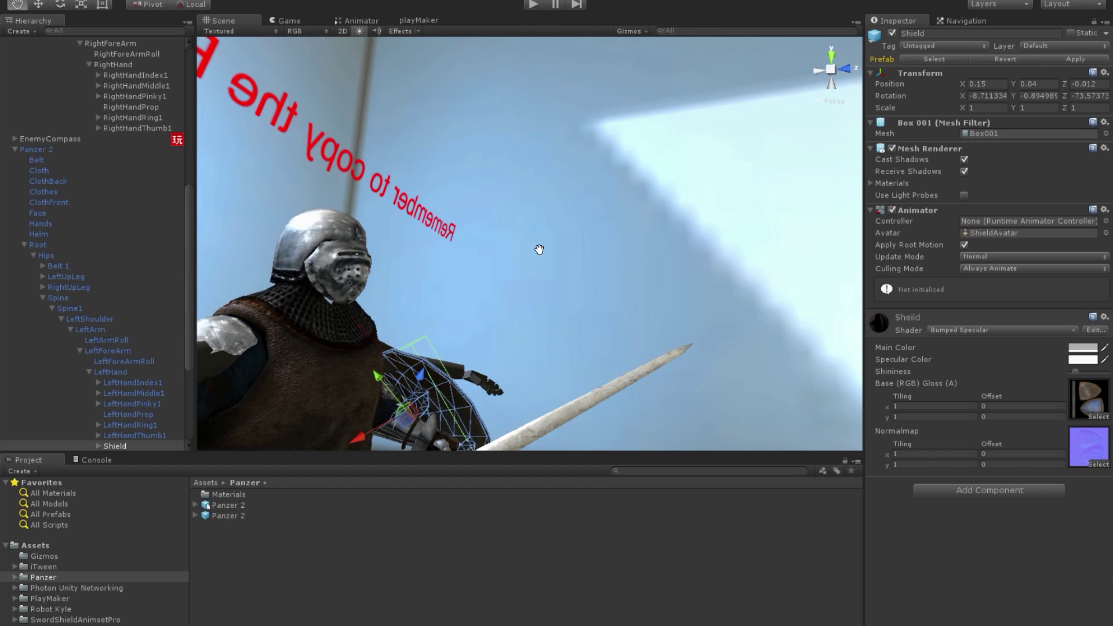
Rotate the Shield to about -80.7 on Z and shift it to about X 0.154, Y 0.015, Z -0.008.
left_click_drag(539, 249, 464, 382, "alt")
middle_click_drag(465, 382, 553, 293)
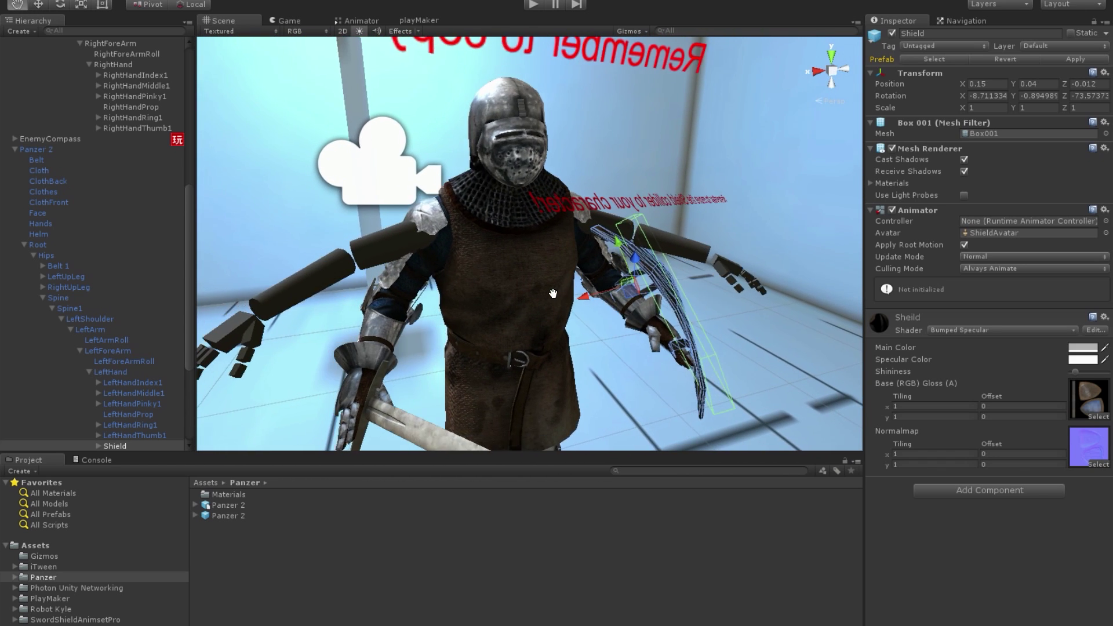
left_click_drag(552, 292, 556, 303, "alt")
left_click(62, 5)
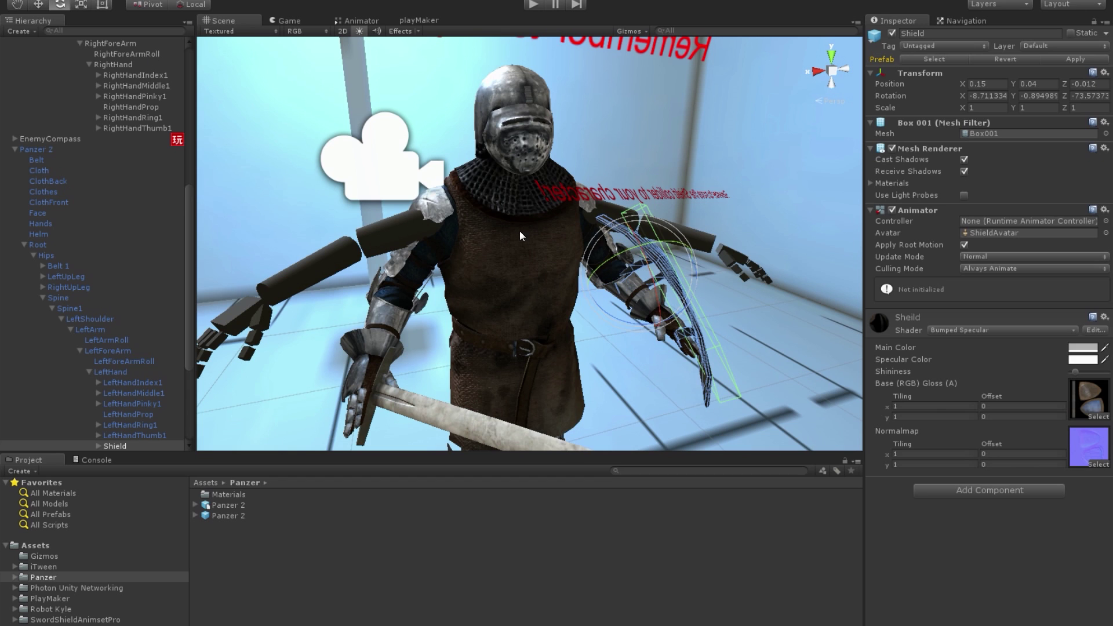
left_click_drag(625, 325, 461, 293)
left_click(39, 5)
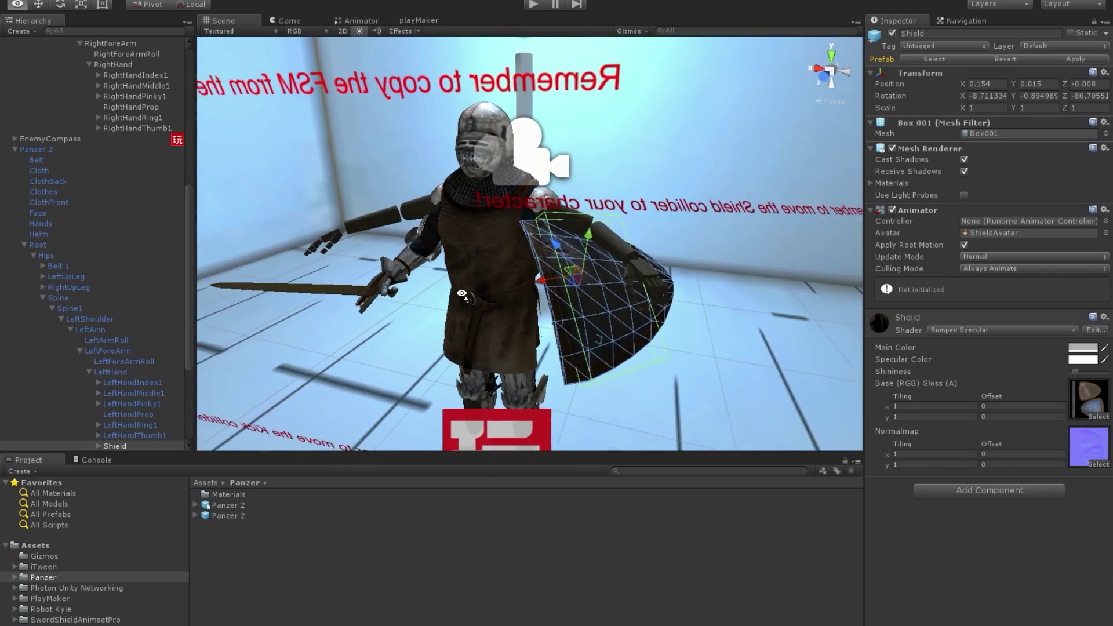
Fine-tune the Shield against the left forearm: rotate it to about -75.5 on Z and move it to X 0.15, Y 0.031, Z -0.01.
right_click_drag(462, 293, 512, 292)
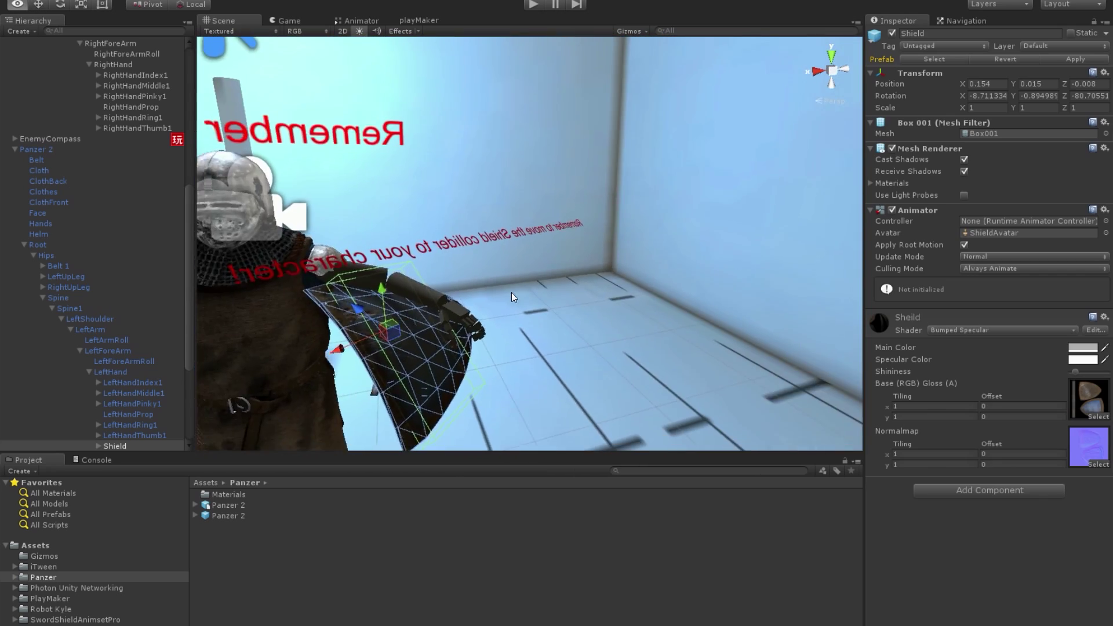
middle_click_drag(511, 292, 546, 293)
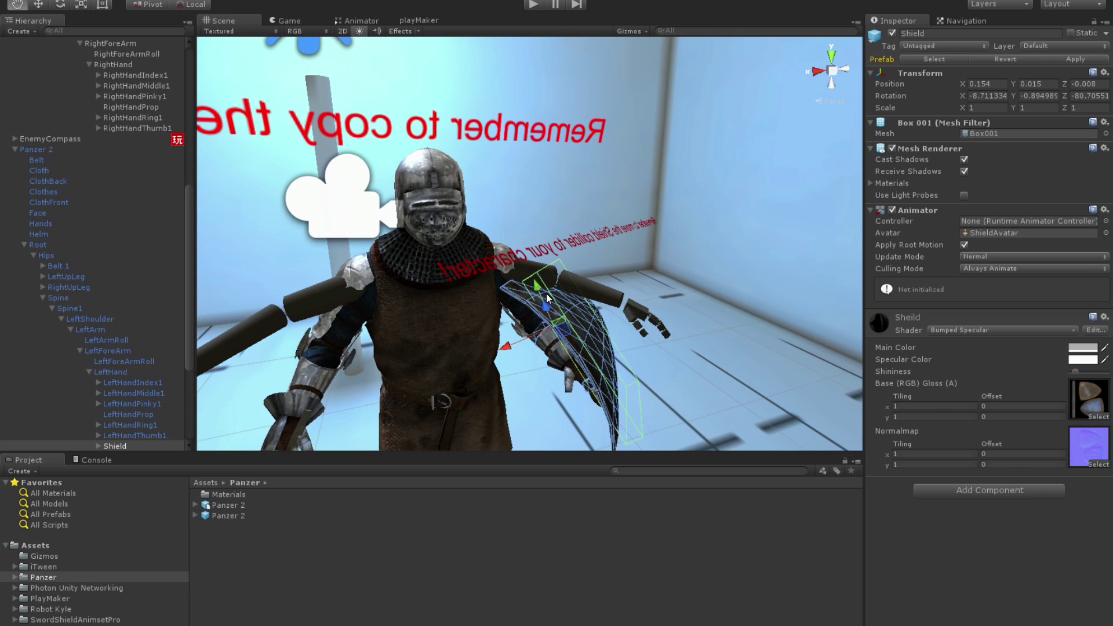
left_click_drag(546, 293, 557, 325, "alt")
left_click(58, 5)
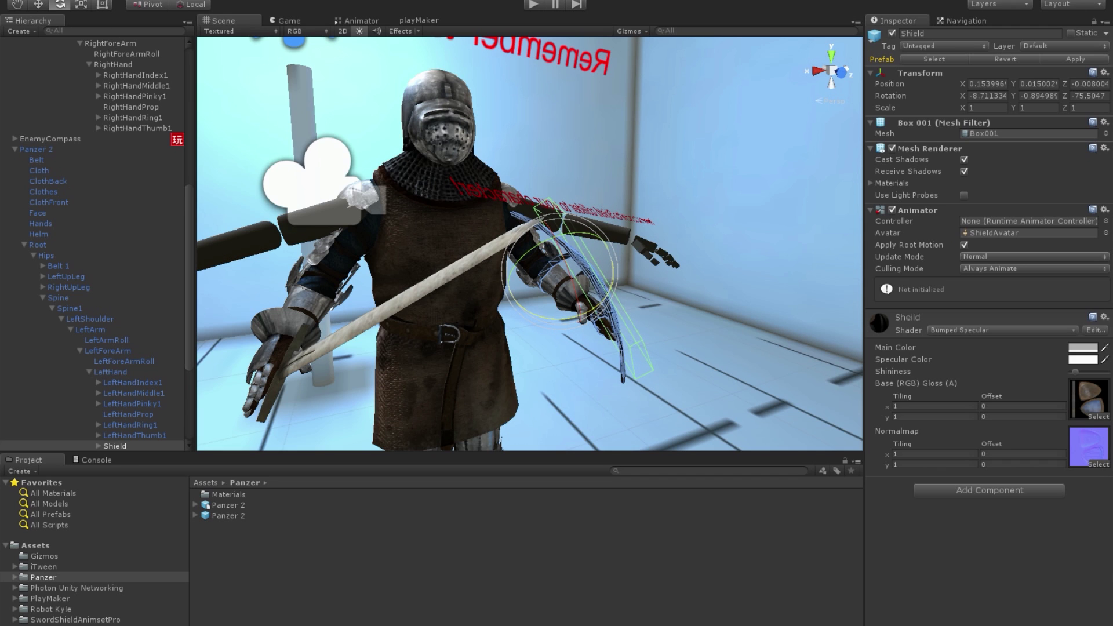
key("w")
left_click_drag(517, 285, 521, 284)
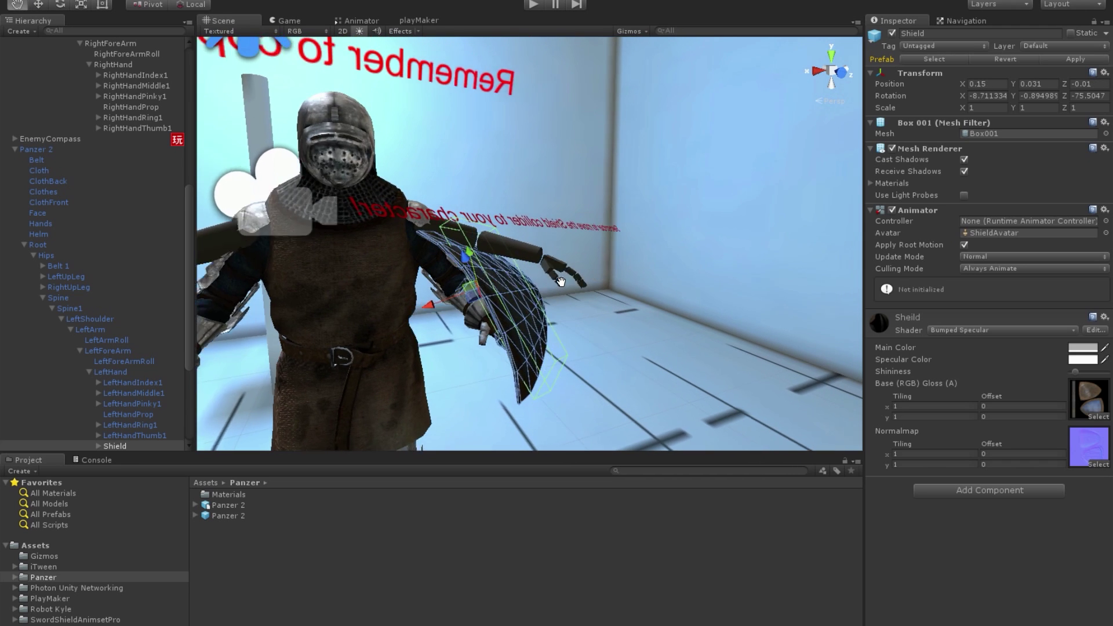
middle_click_drag(560, 282, 485, 405)
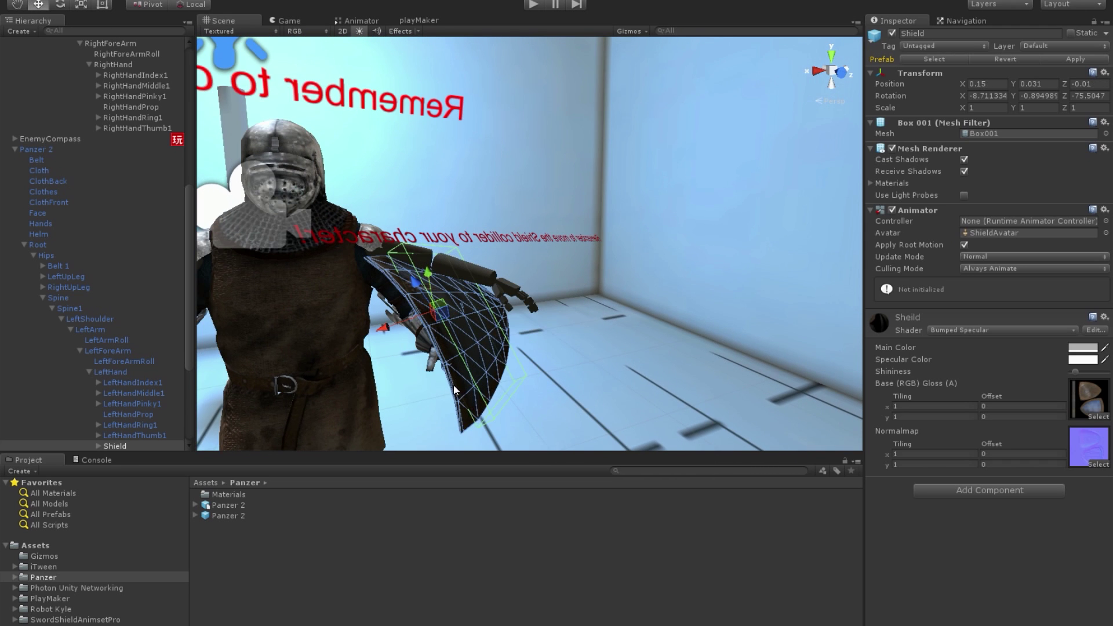
Temporarily disable the Shield's Mesh Renderer to inspect the left hand behind it, restoring the renderer after the check.
left_click(508, 360)
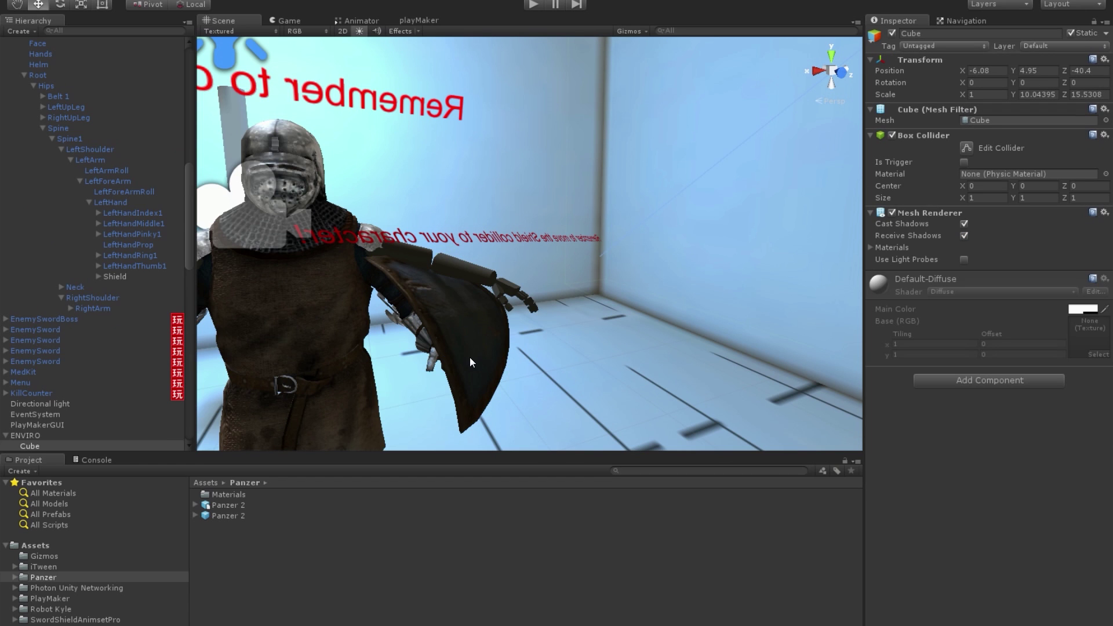
key("ctrl+z")
left_click(892, 149)
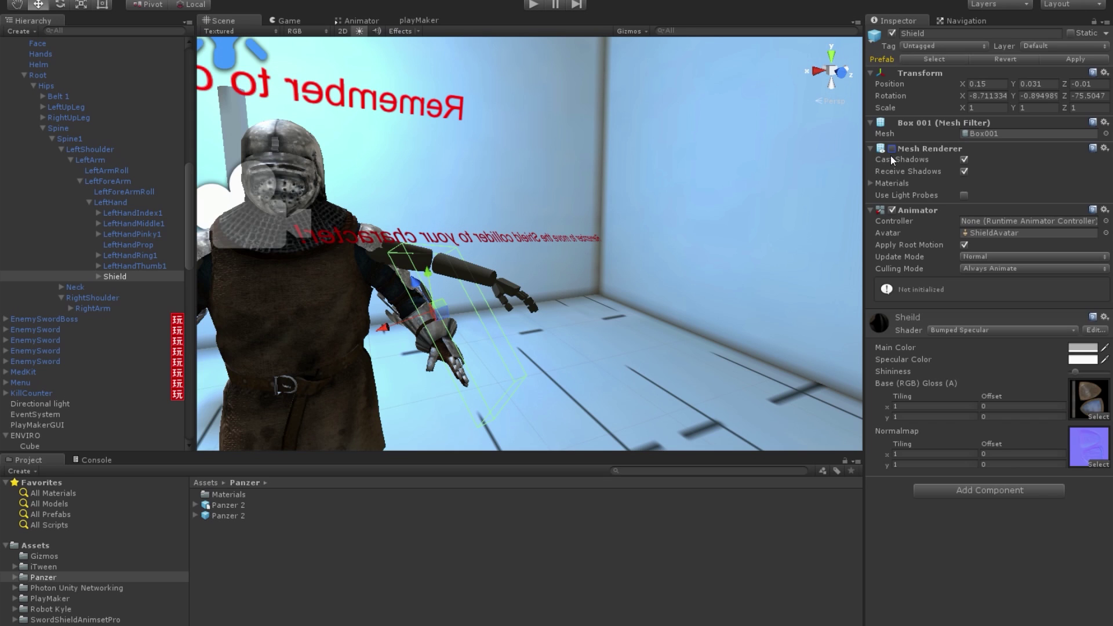
left_click(891, 149)
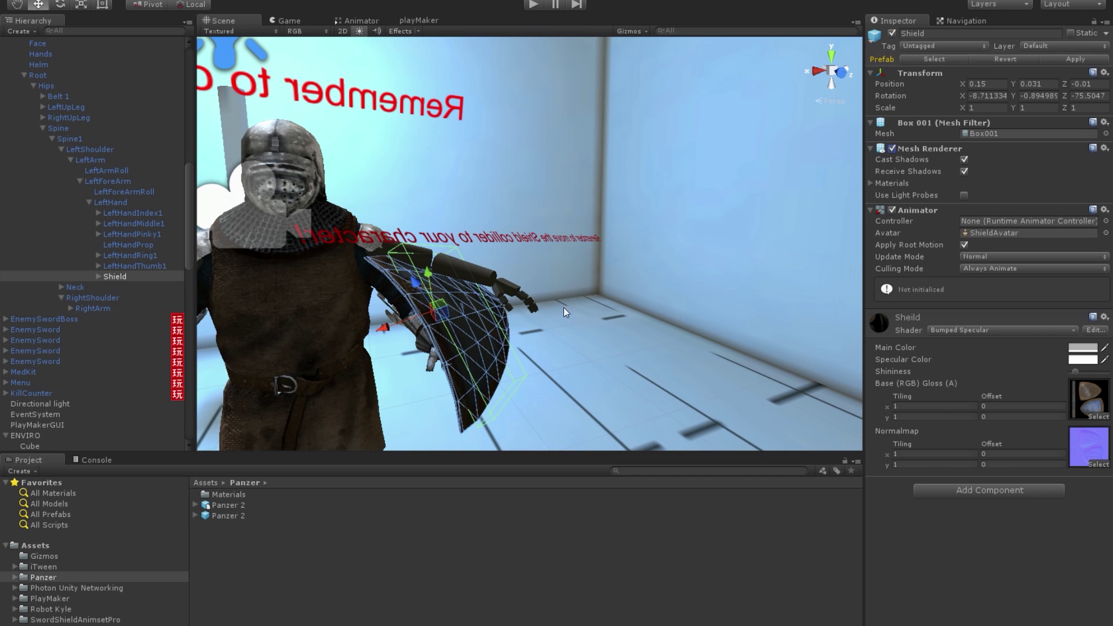
left_click_drag(563, 307, 215, 258, "alt")
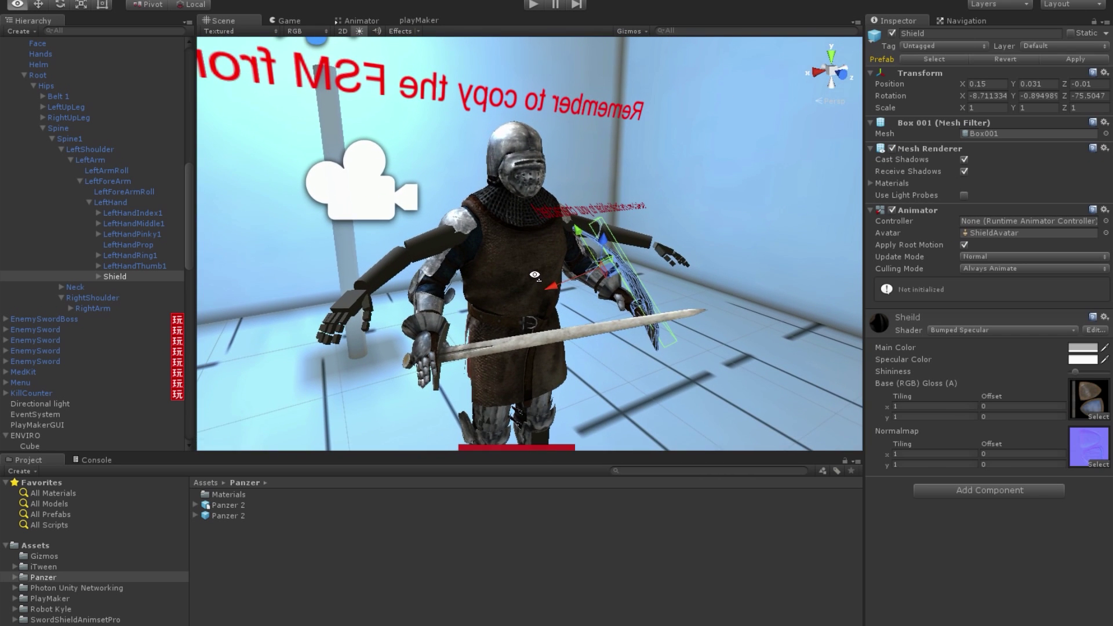
Select the Collider child under the Shield to check its Box Collider and PlayMaker FSM.
left_click(95, 277)
left_click(129, 287)
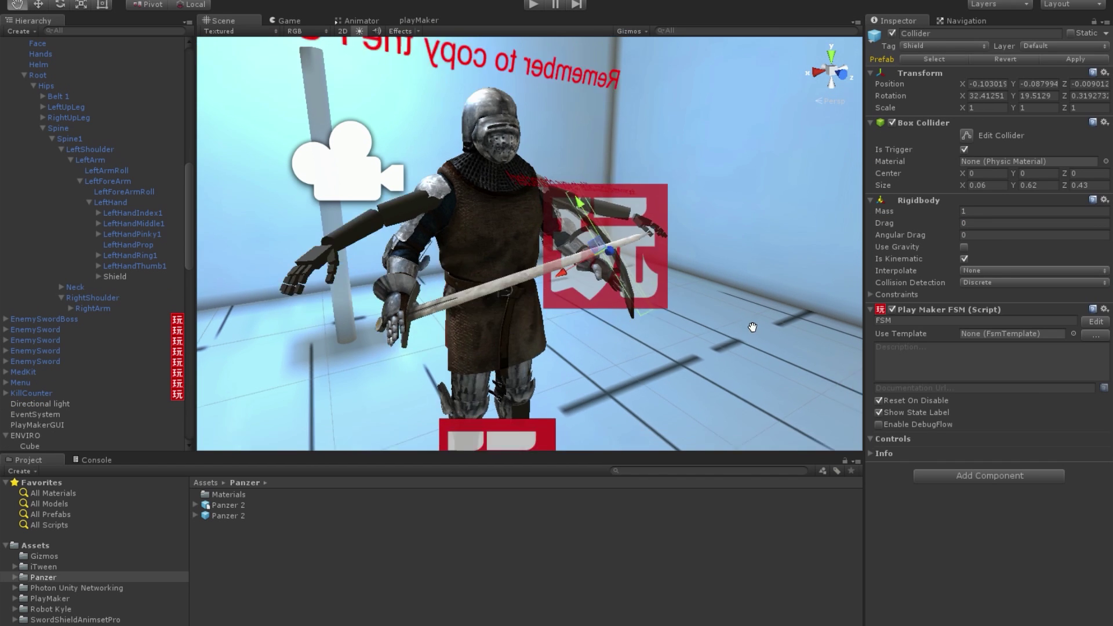
left_click_drag(752, 326, 759, 346, "alt")
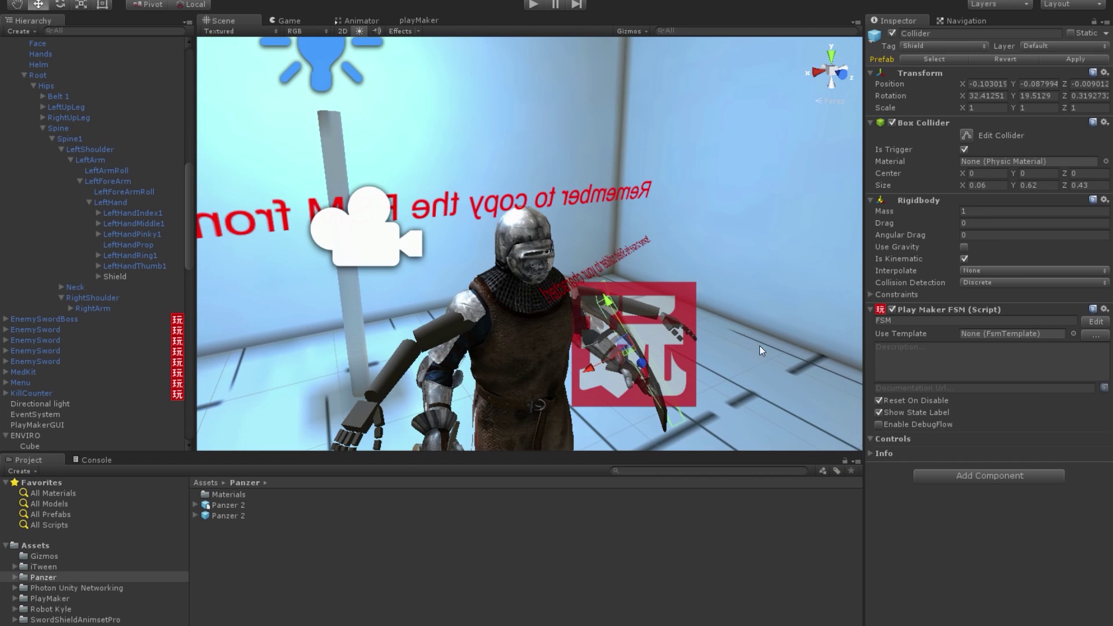
scroll(93, 342, "up", 6)
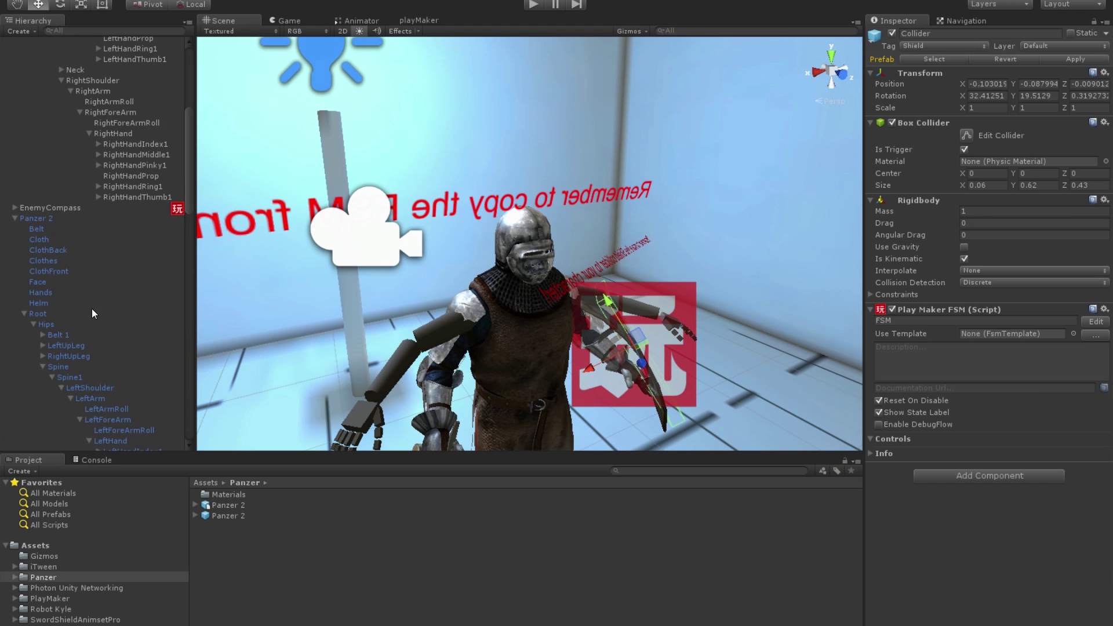
scroll(92, 307, "down", 2)
Turn off 3D Gizmos in the Scene view and select the dummy's mesh at its feet.
middle_click_drag(658, 387, 640, 254)
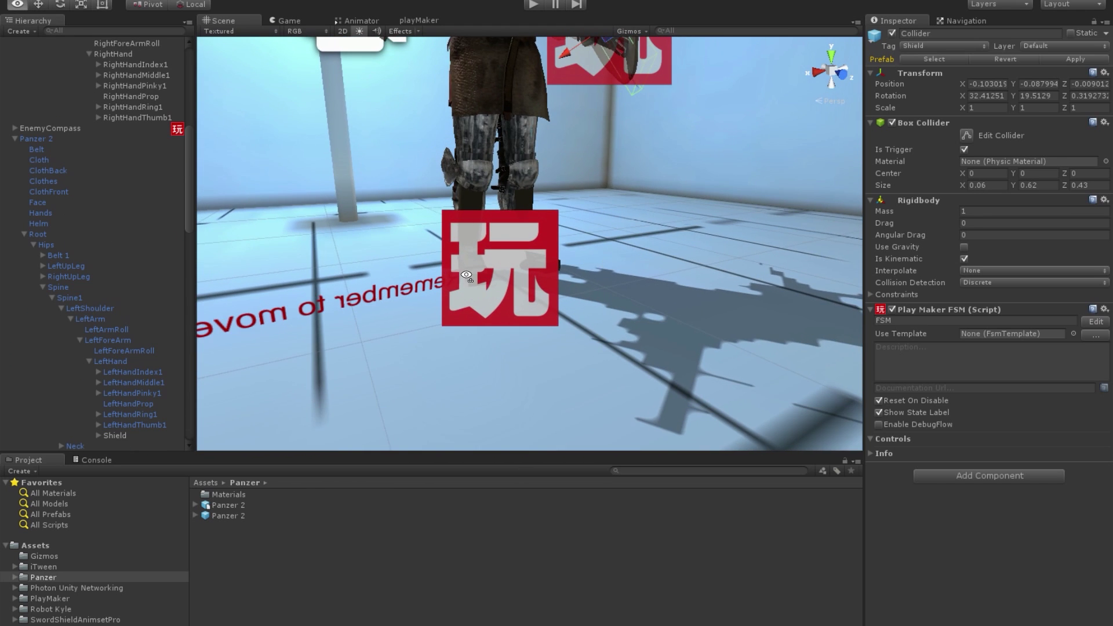
left_click_drag(468, 277, 495, 282, "alt")
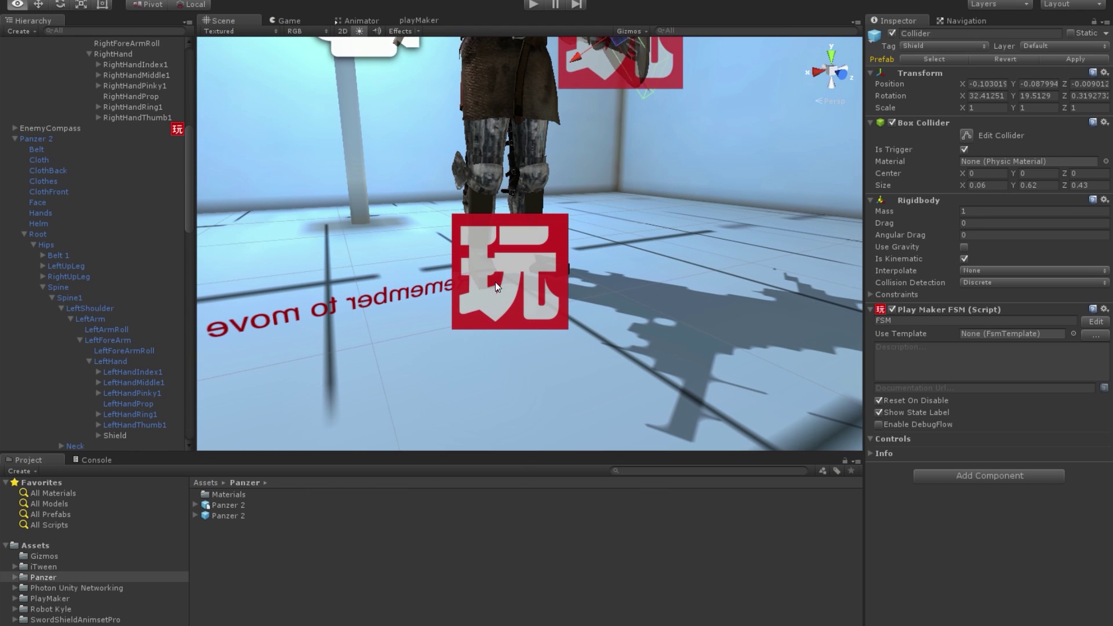
left_click(629, 31)
left_click(624, 47)
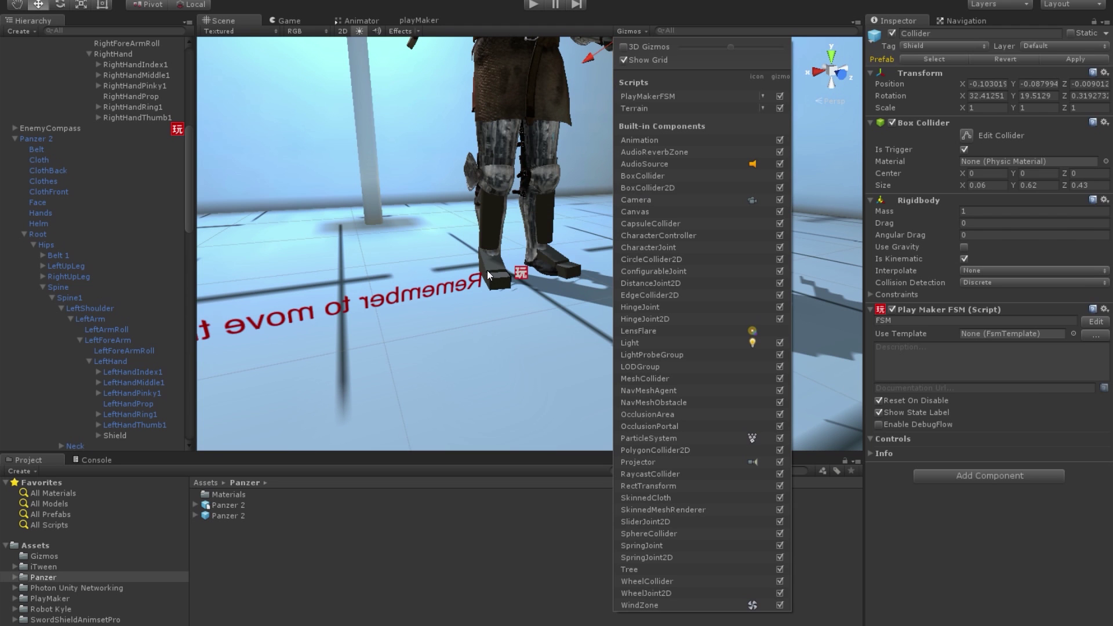
left_click(487, 270)
left_click_drag(502, 278, 550, 319, "alt")
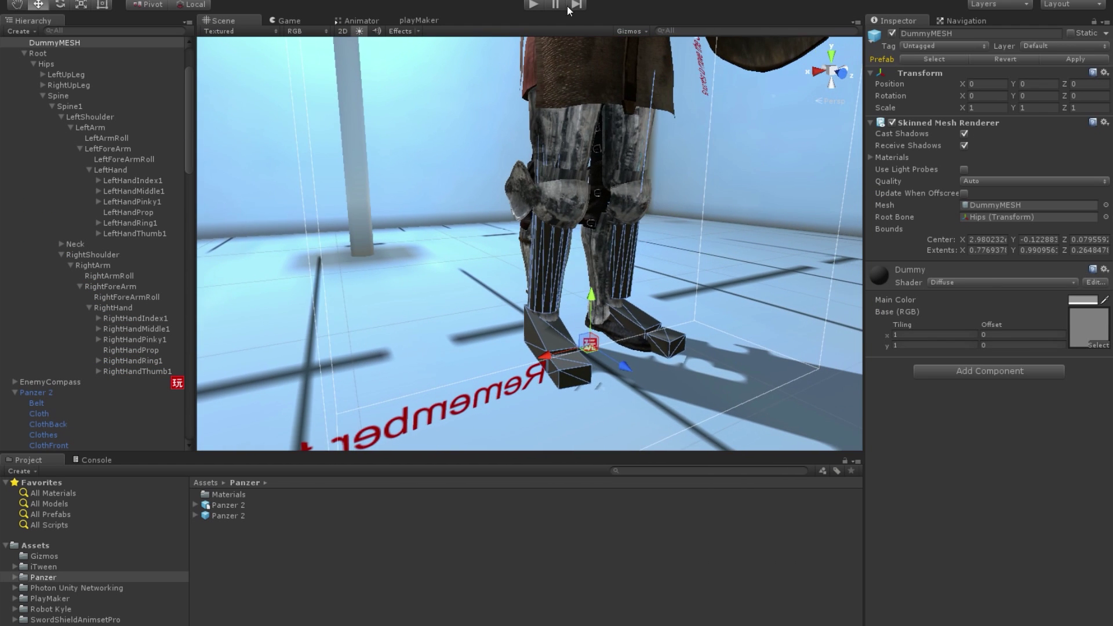
Adjust the gizmo icon size in the Scene view and clear the current selection.
left_click(631, 32)
left_click_drag(733, 45, 707, 48)
left_click(461, 240)
right_click_drag(461, 240, 415, 225)
key("s")
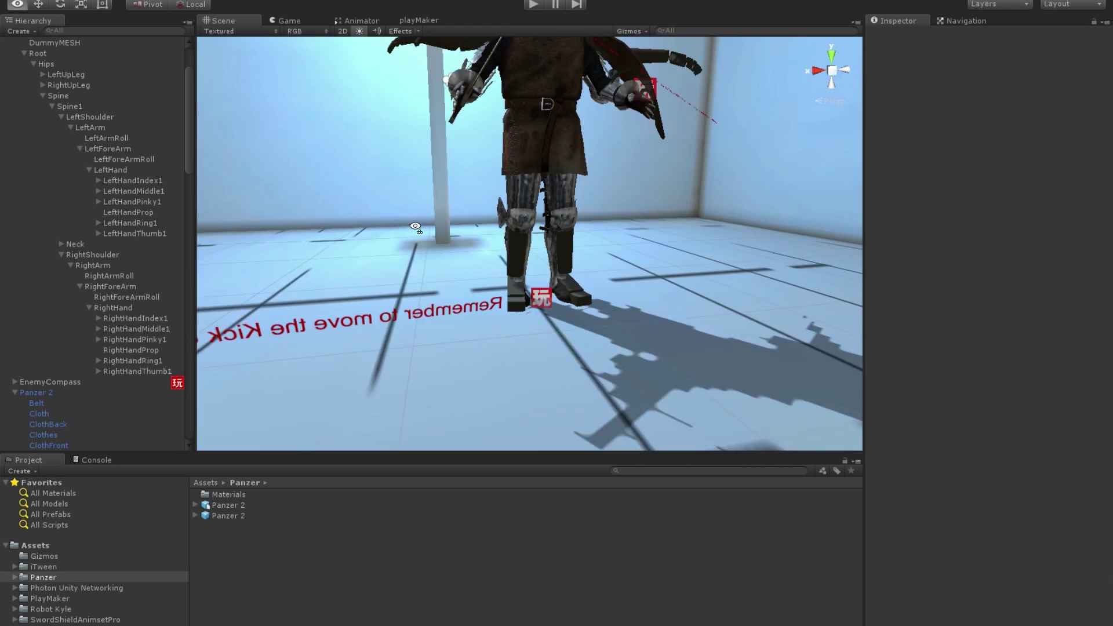
left_click_drag(415, 226, 463, 313, "alt")
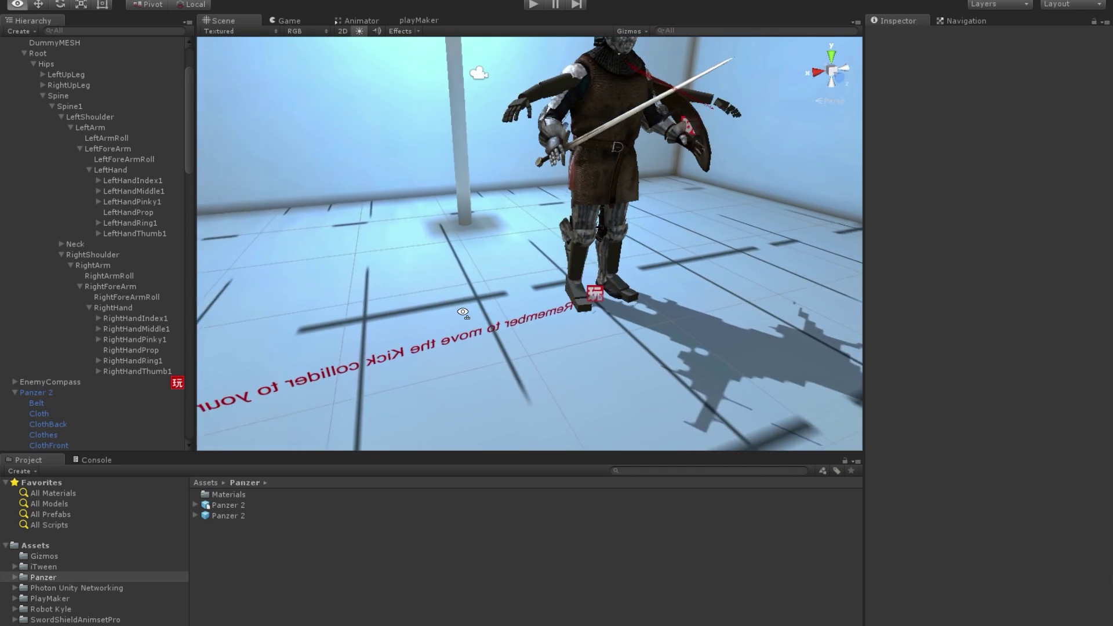
key("w")
right_click_drag(463, 312, 492, 294)
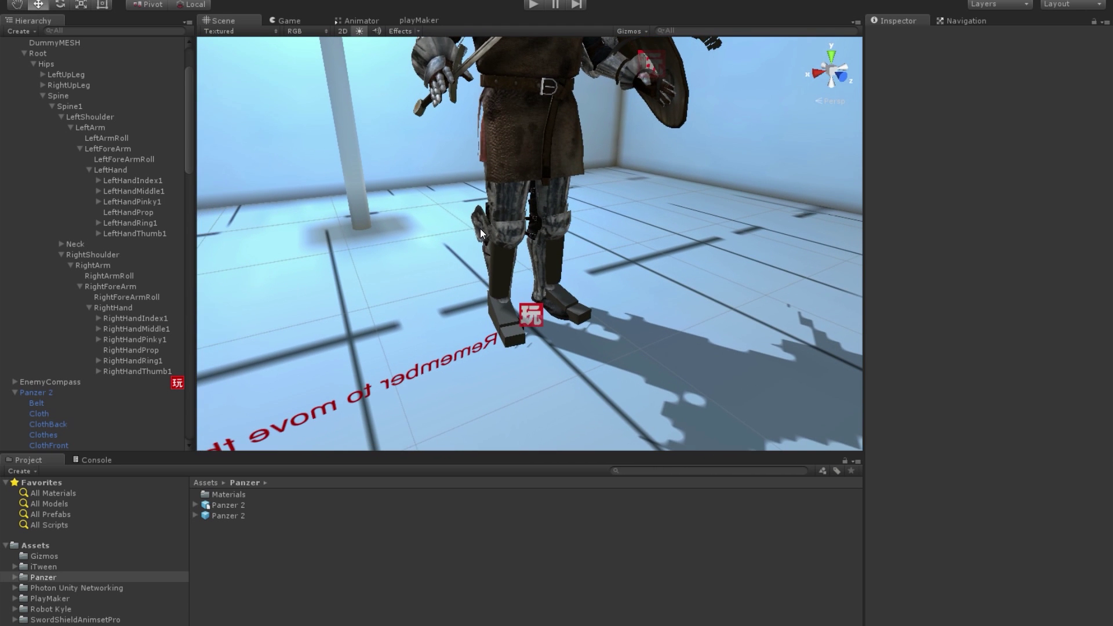
Locate and select the FootKickCollider under the Dummy's RightFoot bone, collapsing the Spine branch along the way.
left_click(499, 231)
left_click(46, 435)
scroll(112, 338, "up", 1)
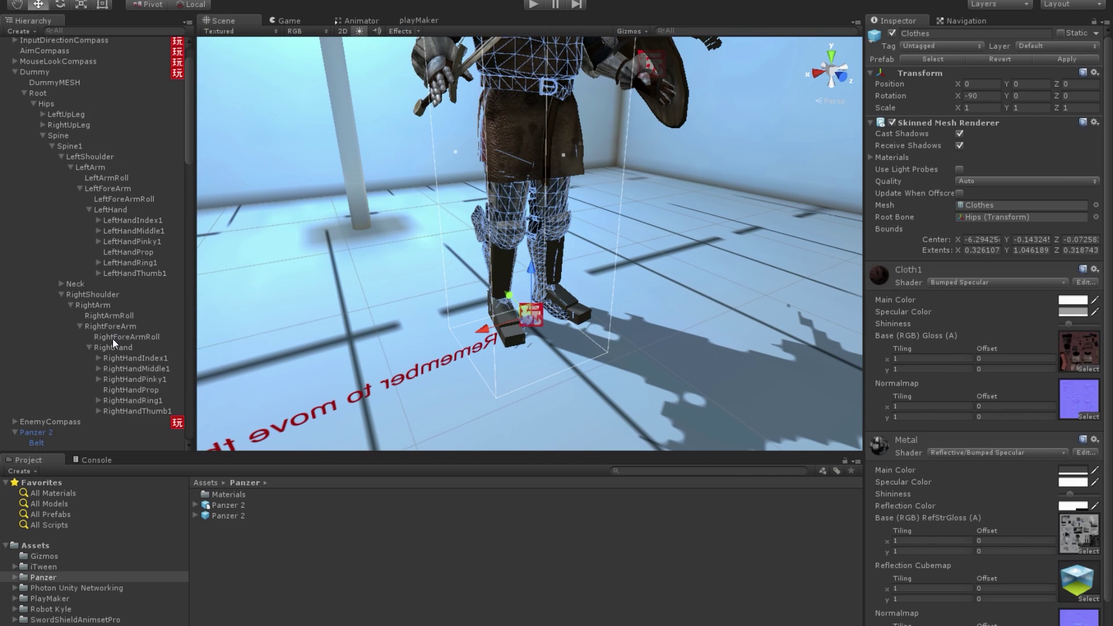
scroll(112, 340, "up", 3)
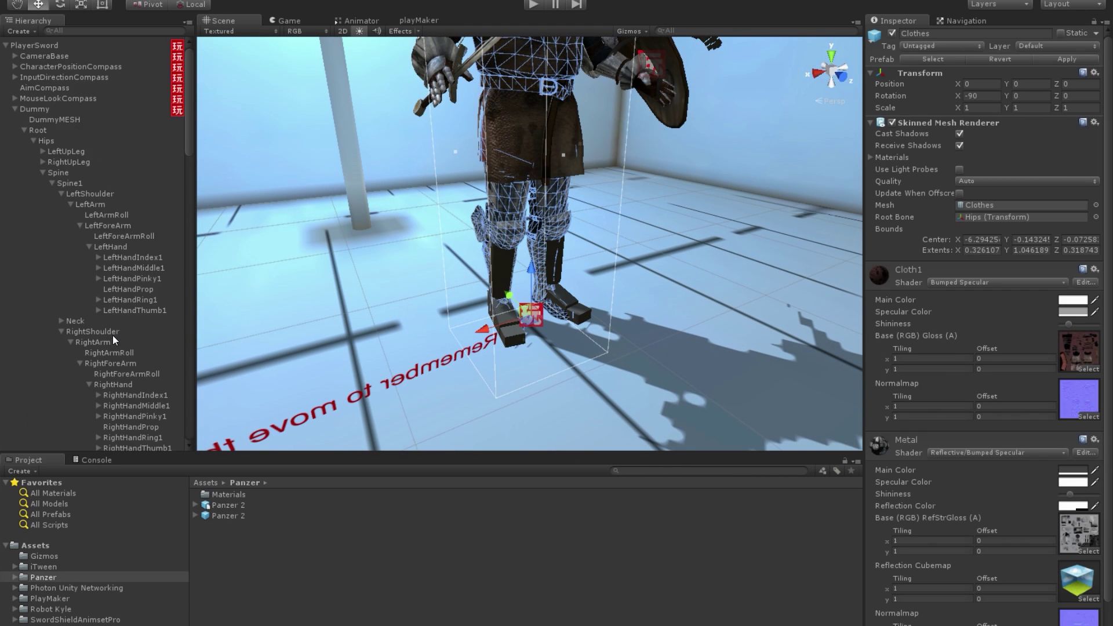
left_click(23, 129)
left_click(24, 130)
left_click(43, 172)
left_click(42, 162)
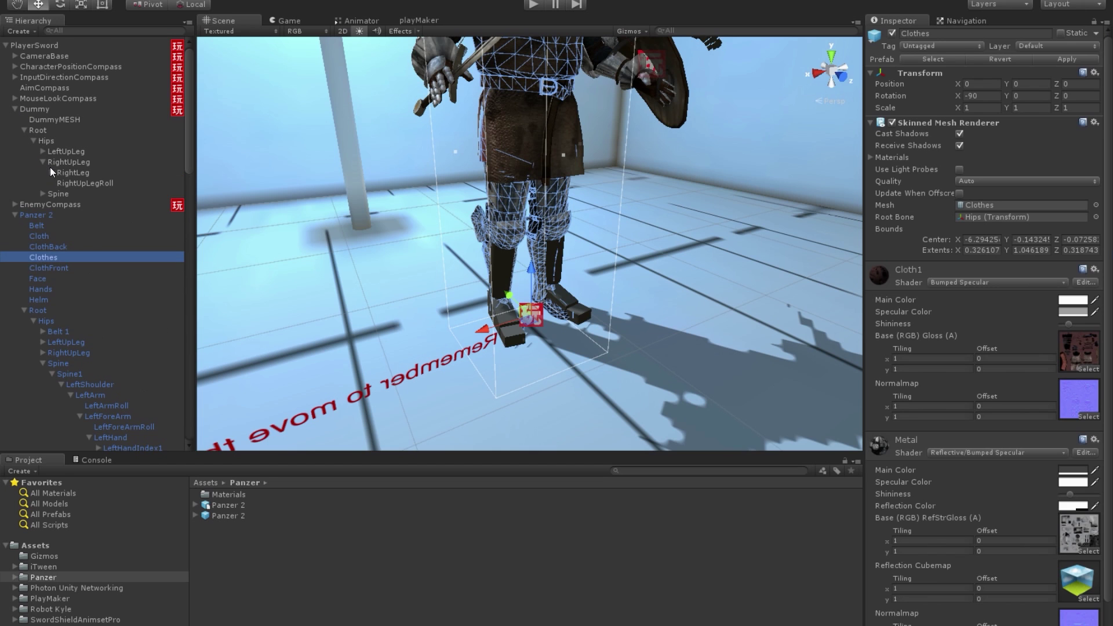
left_click(52, 172)
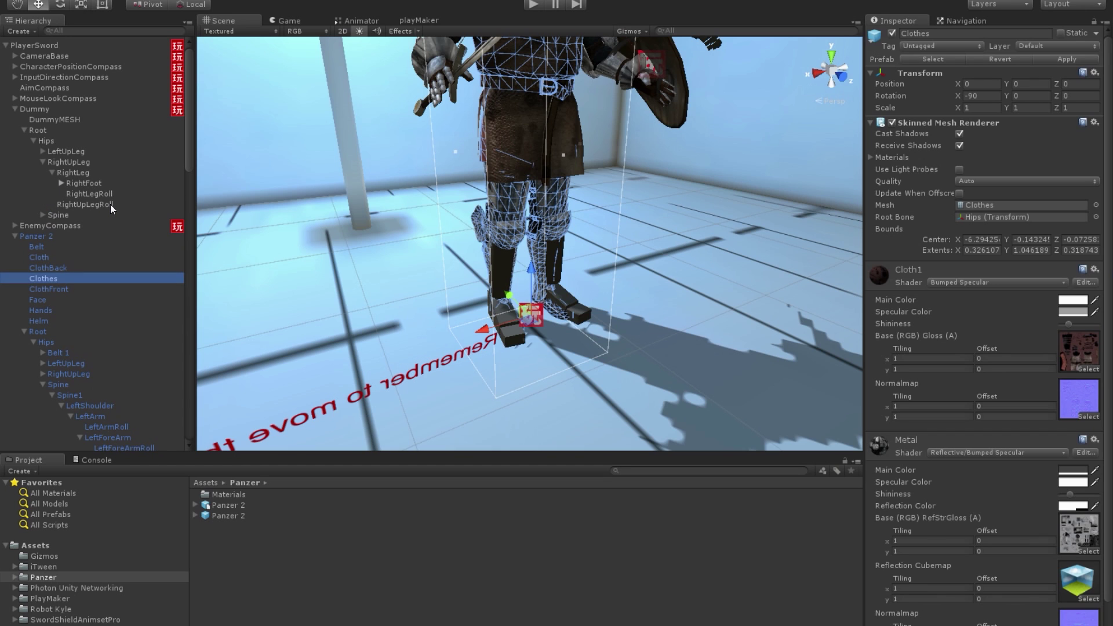
left_click(61, 183)
left_click(103, 204)
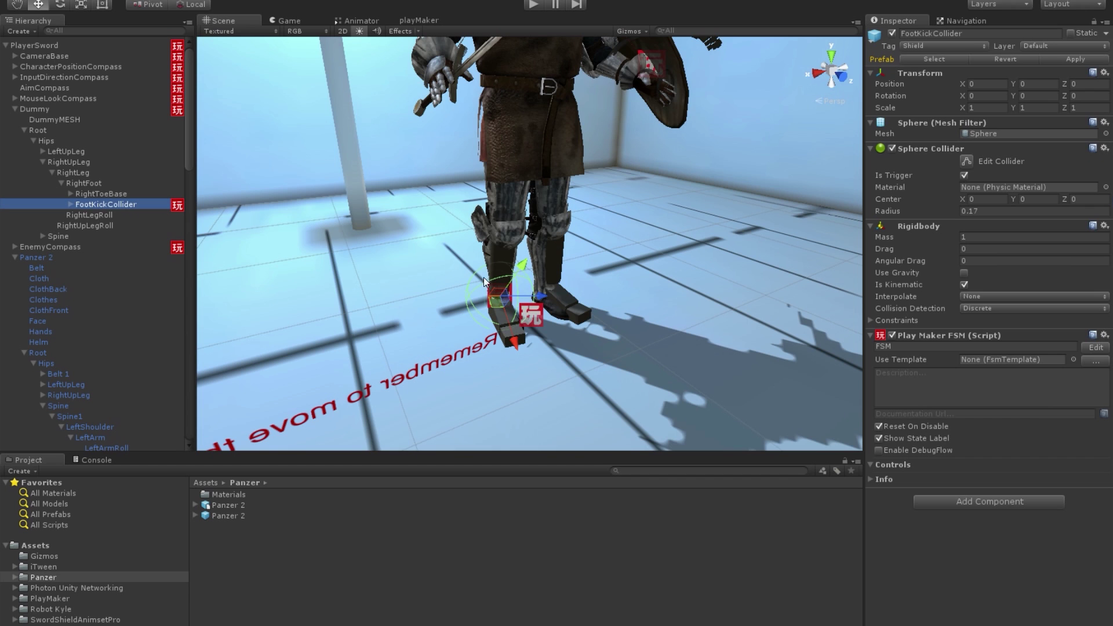
Reparent the FootKickCollider from the Dummy to the RightFoot bone of Panzer 2.
middle_click_drag(538, 223, 529, 231)
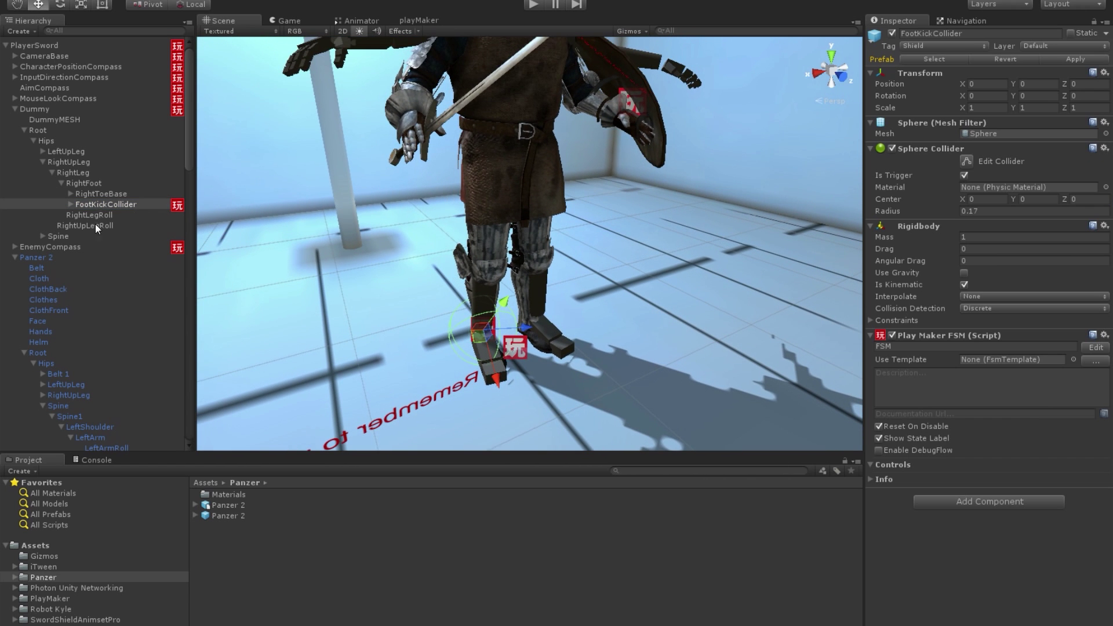
scroll(87, 243, "down", 5)
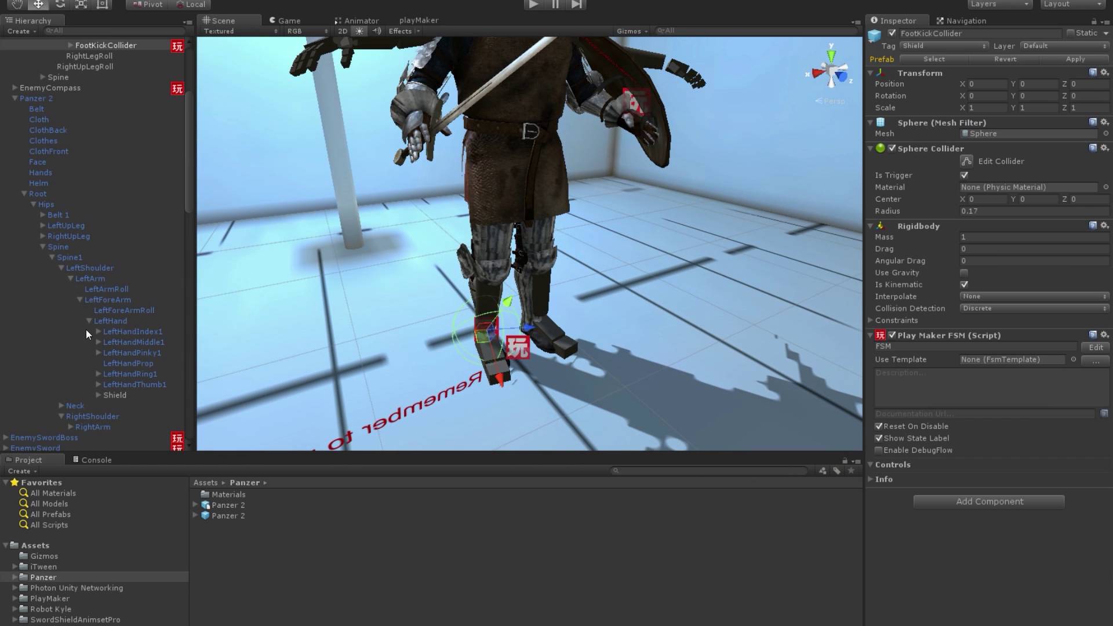
left_click(42, 246)
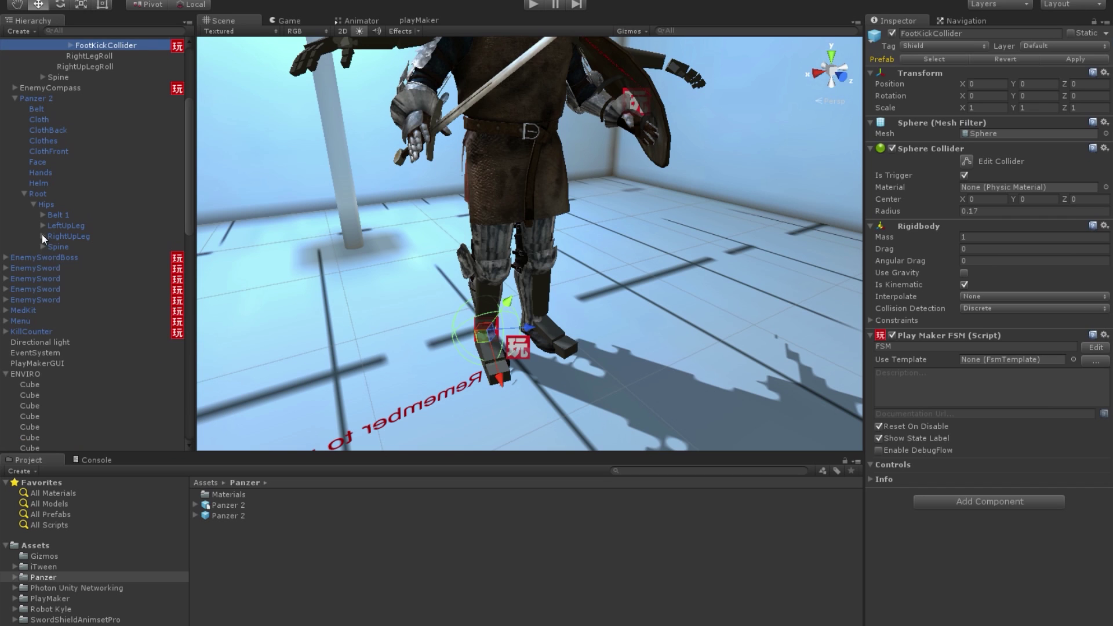
left_click(42, 236)
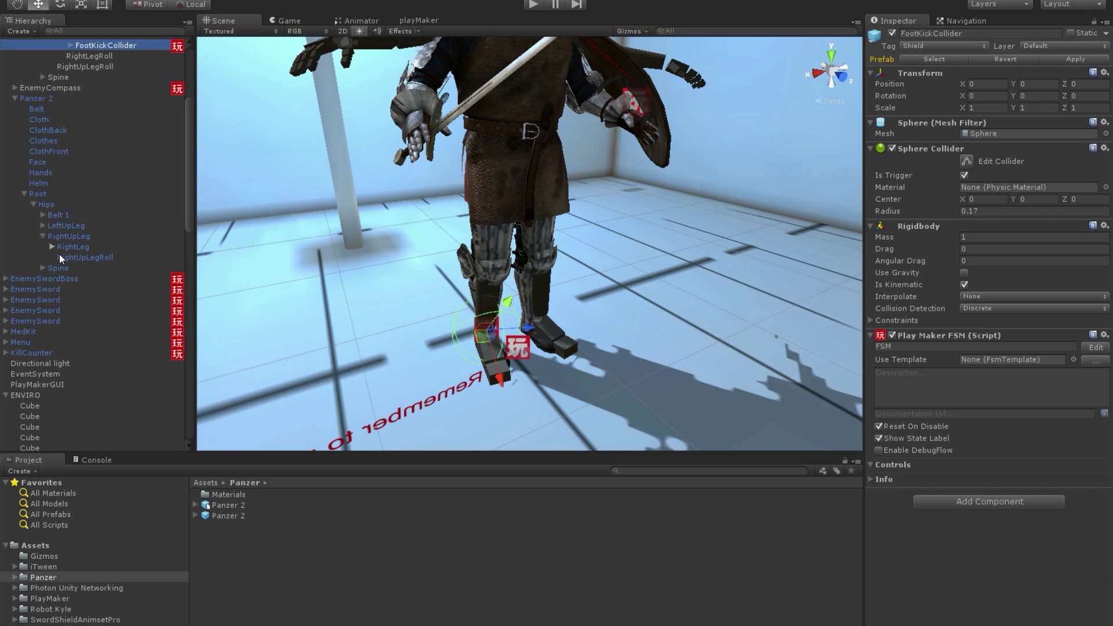
left_click(52, 247)
left_click_drag(103, 46, 80, 256)
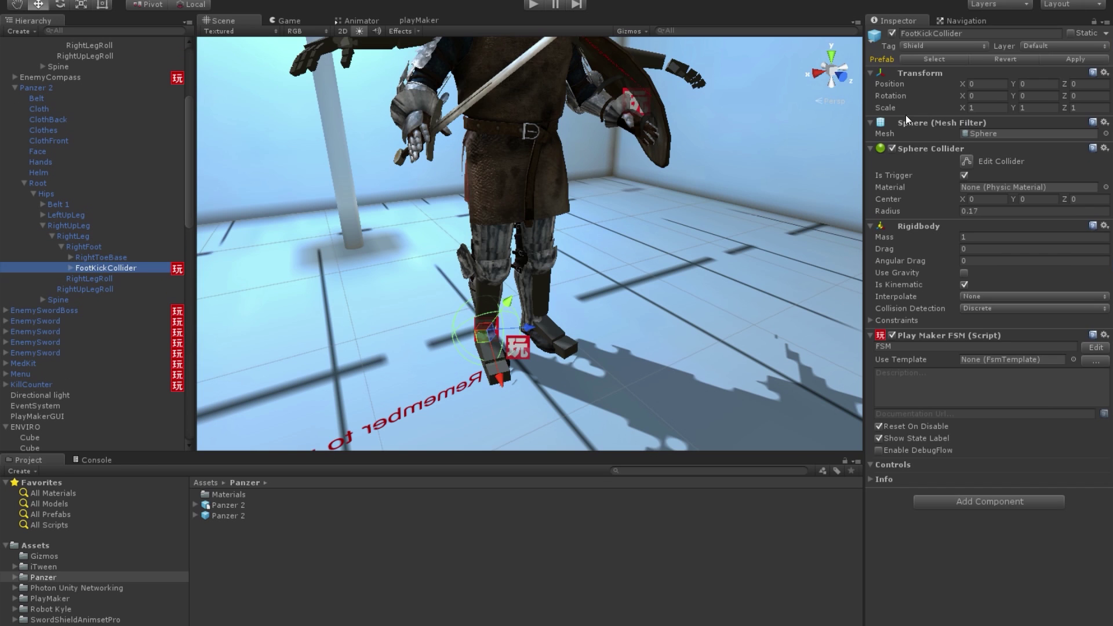
Reset the FootKickCollider's position and rotation to 0 on the X, Y and Z axes.
left_click(991, 95)
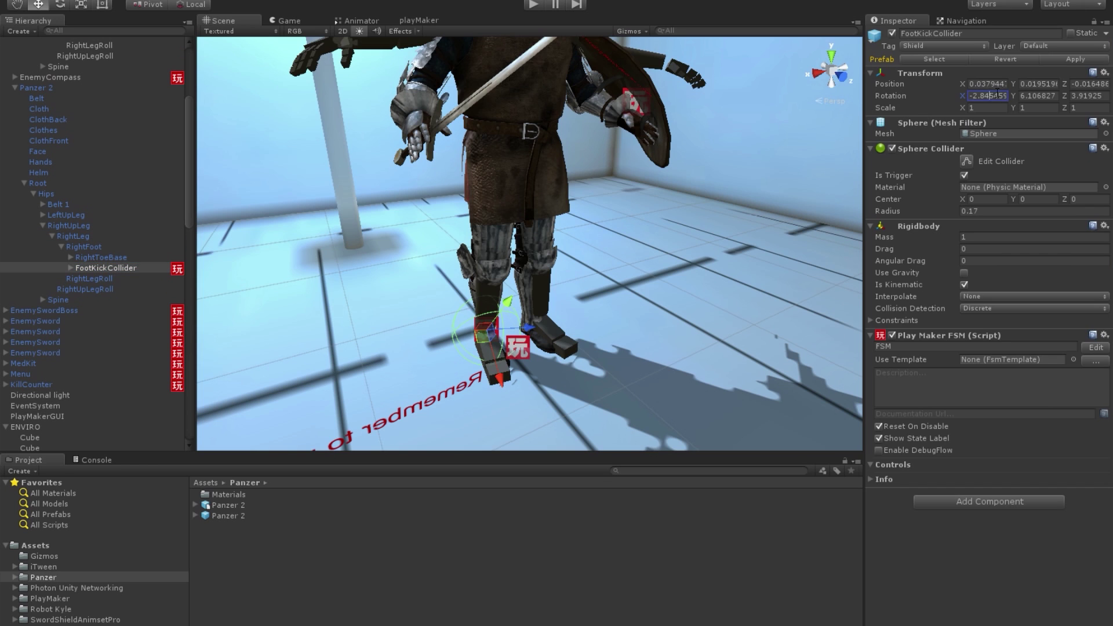
type("0")
left_click(994, 84)
type("0")
left_click(1027, 84)
type("0")
left_click(1032, 95)
type("0")
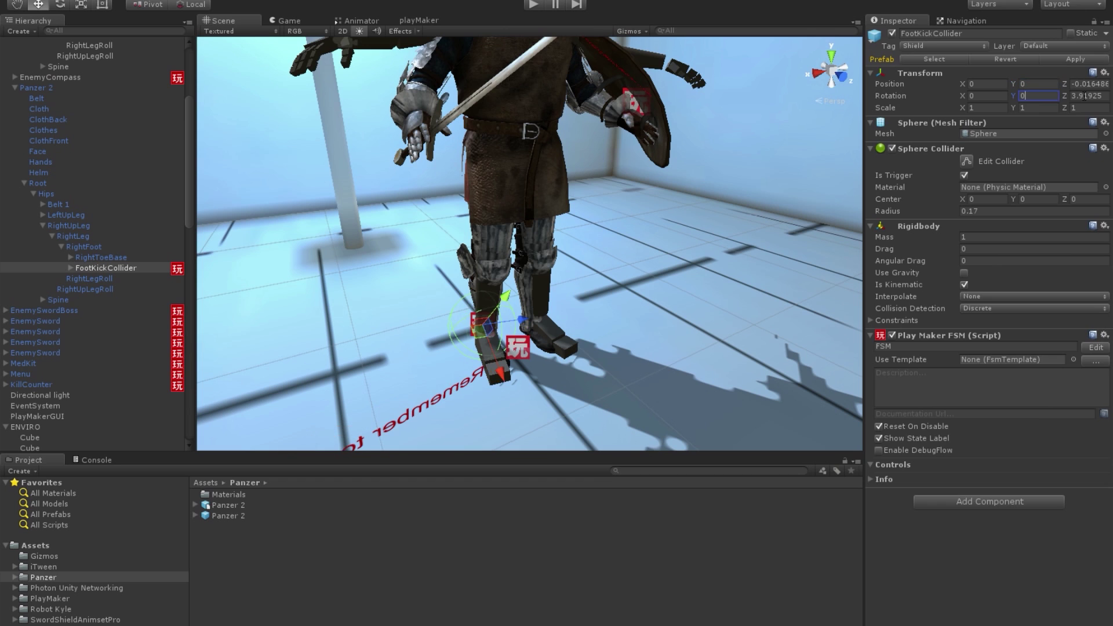
left_click(1083, 96)
type("0")
left_click(1085, 83)
type("0")
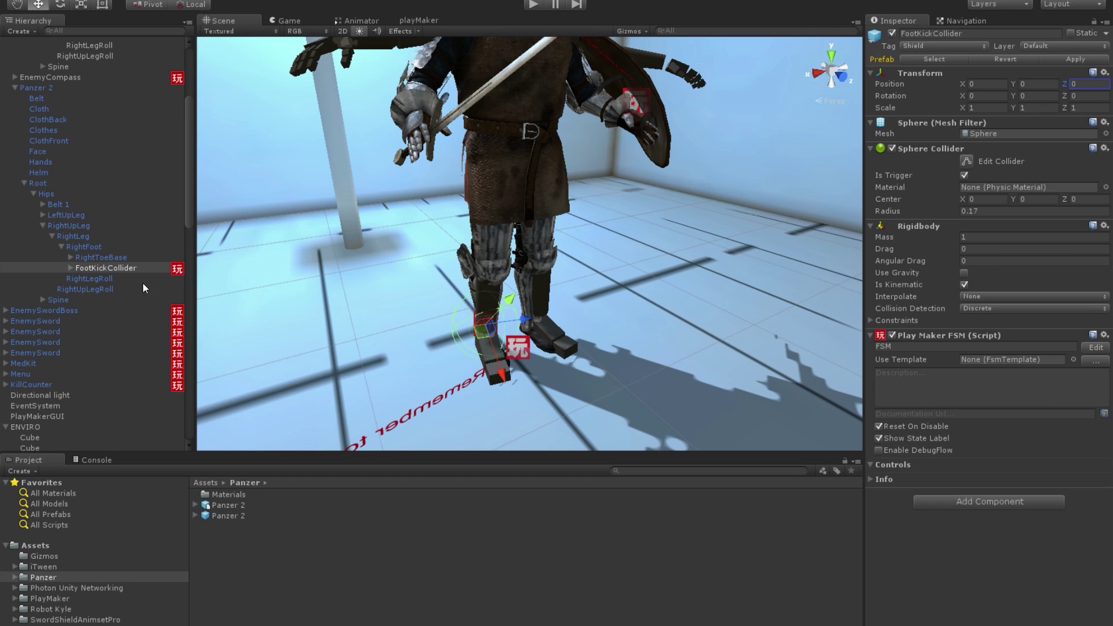
Check the Dummy's root settings and set the tag of Panzer 2 to Player to match.
scroll(128, 287, "up", 5)
left_click(38, 110)
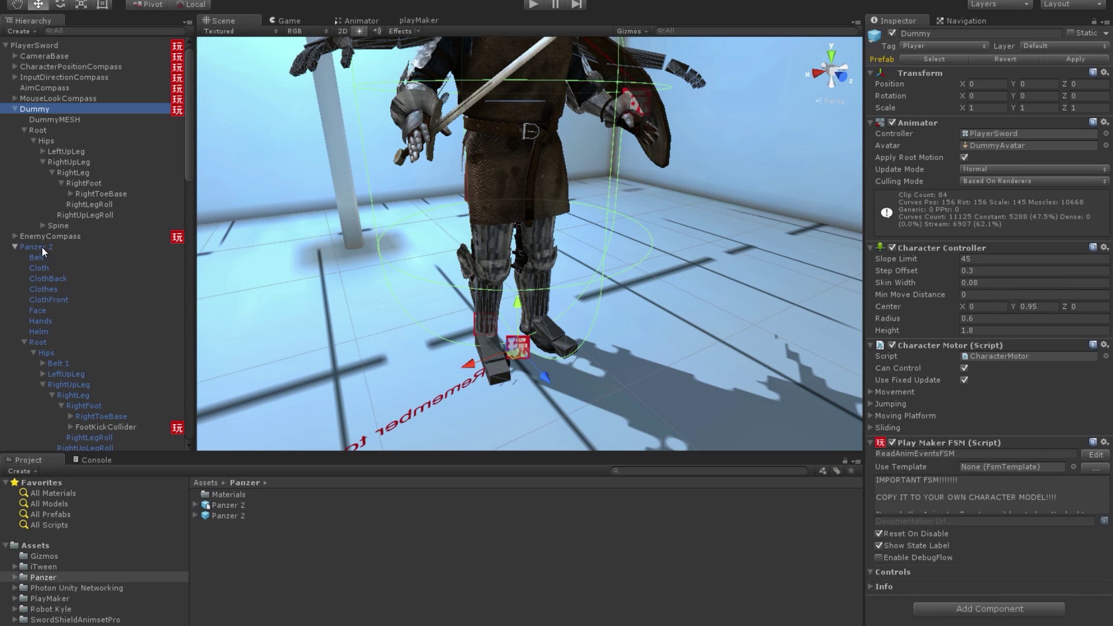
left_click(15, 247)
left_click(47, 141)
left_click(39, 110)
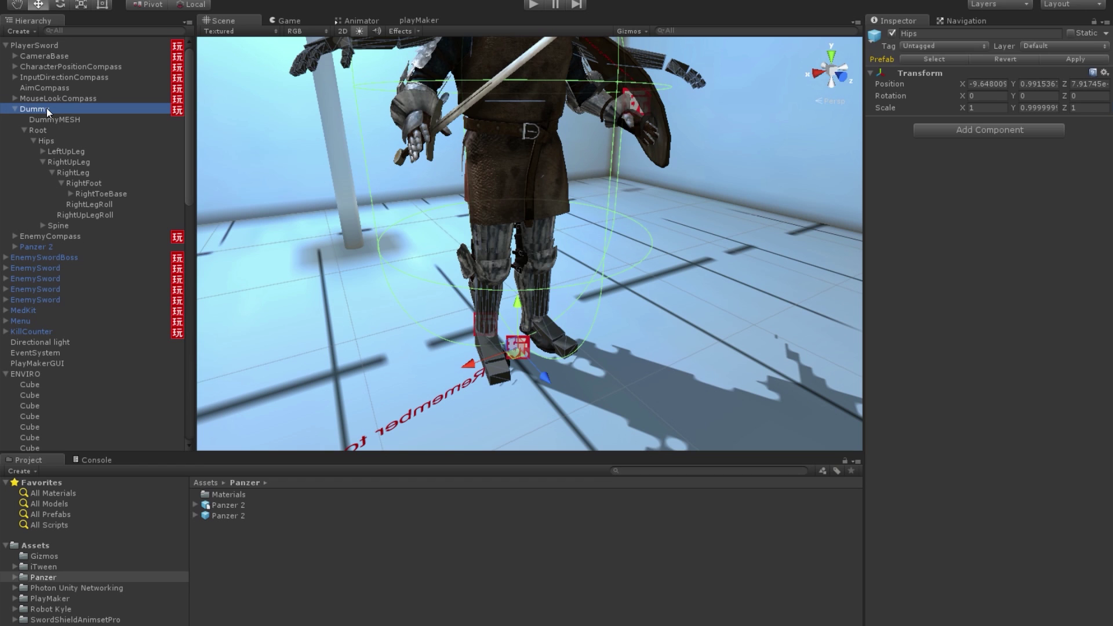
left_click(47, 246)
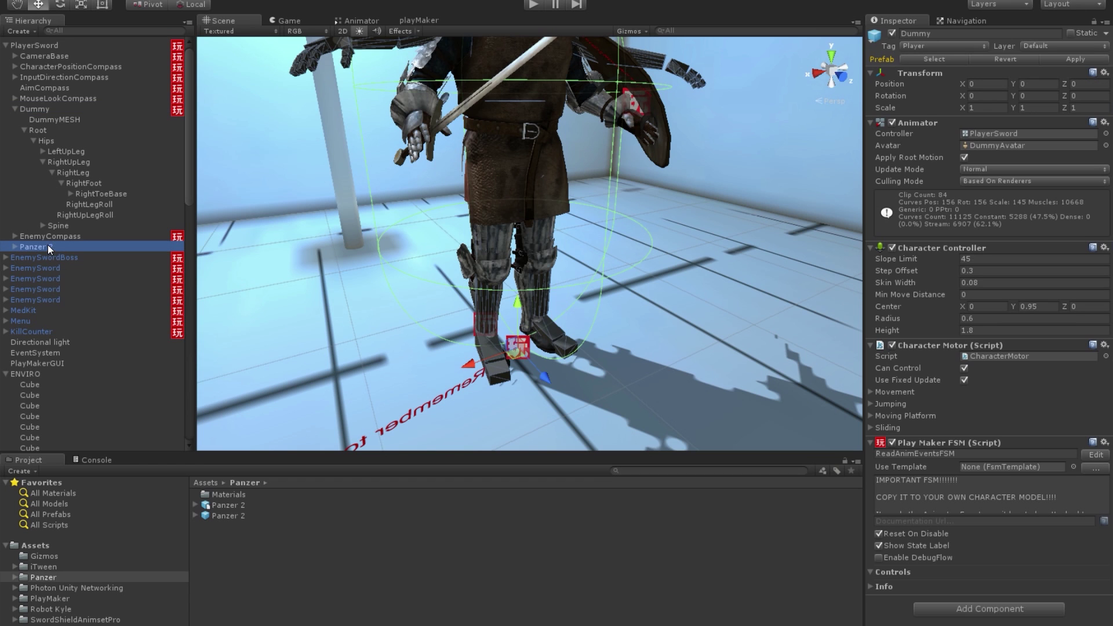
left_click(912, 46)
left_click(933, 135)
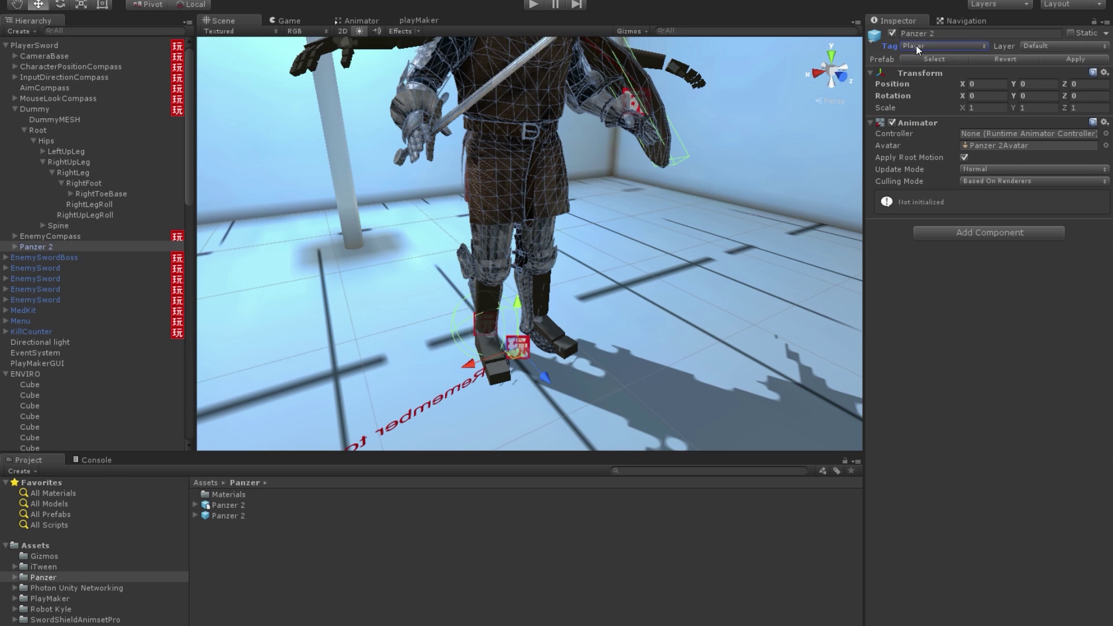
Add a Character Motor component to Panzer 2, using the Dummy's components as the reference.
left_click(184, 1)
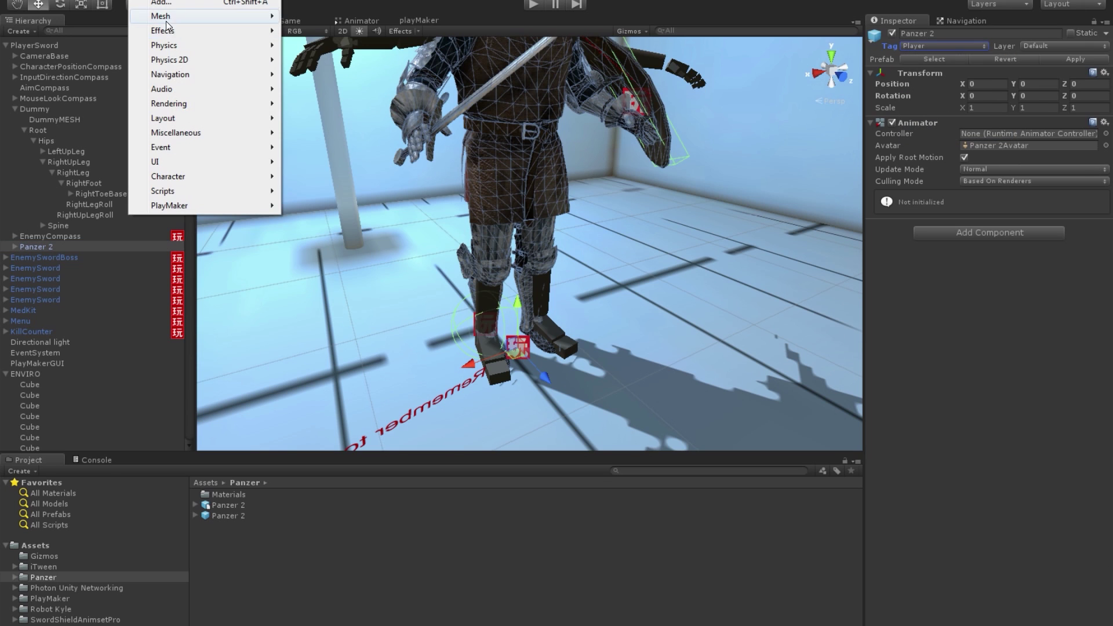
left_click(38, 108)
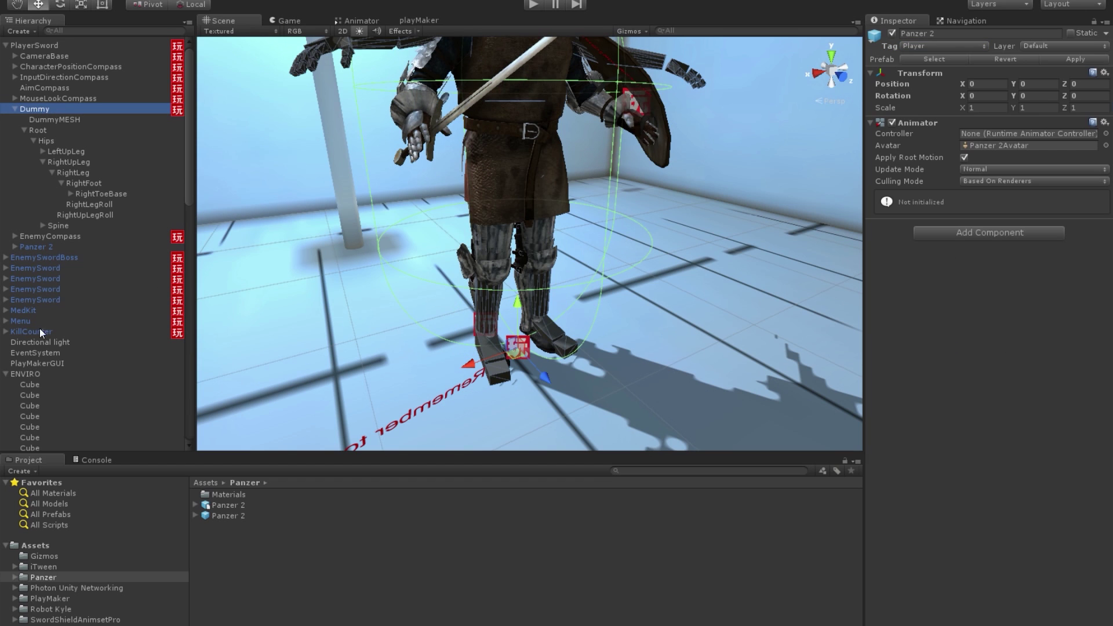
left_click(49, 247)
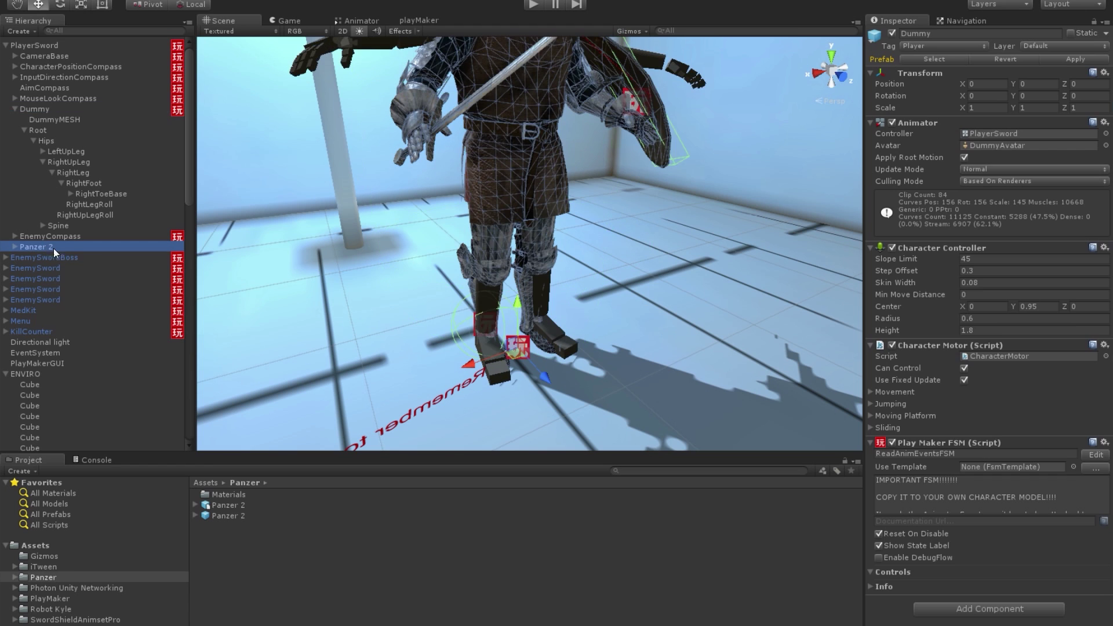
left_click(184, 1)
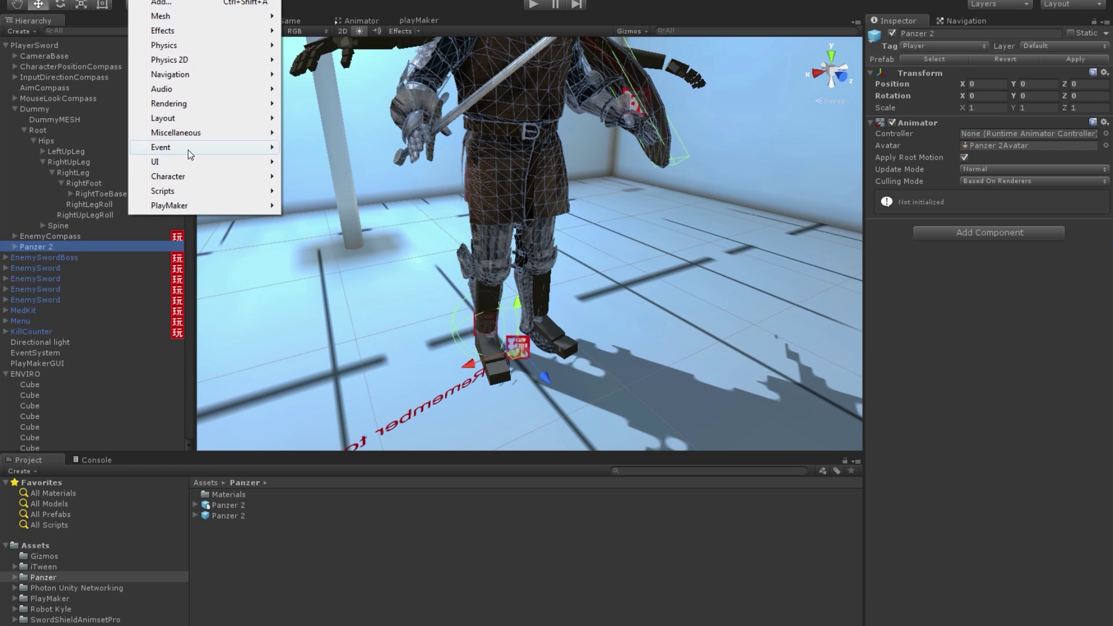
mouse_move(191, 176)
left_click(329, 176)
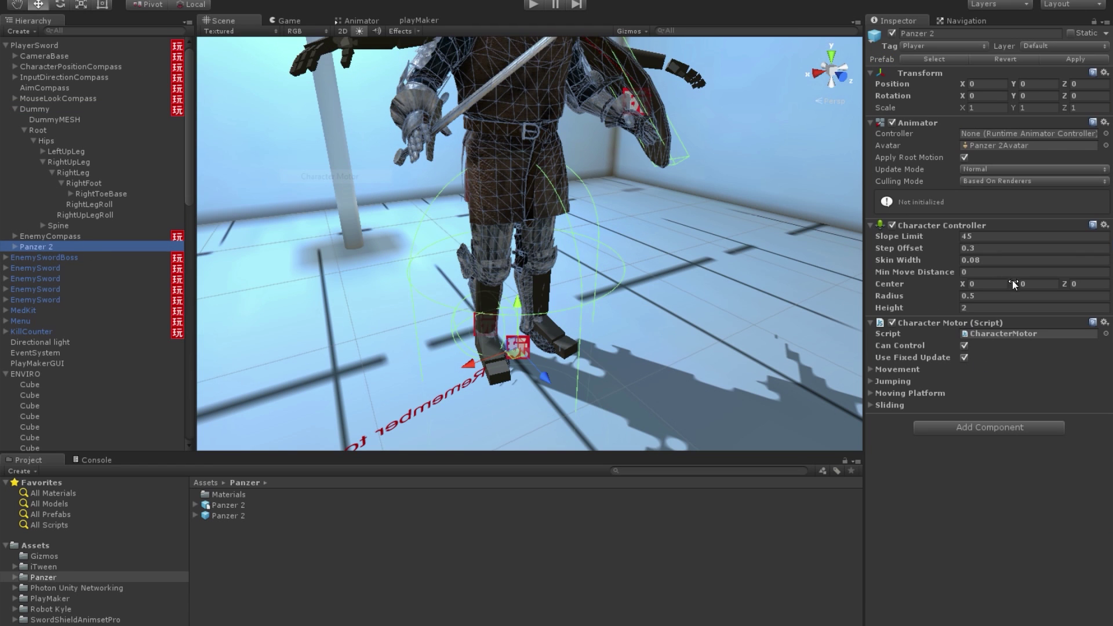
Match Panzer 2's Character Controller to the Dummy's: Center Y 0.95, Height 1.8 and Radius 0.6.
key("f")
key("q")
middle_click_drag(679, 296, 684, 261)
right_click_drag(684, 261, 790, 322, "alt")
left_click_drag(841, 307, 852, 310, "alt")
key("w")
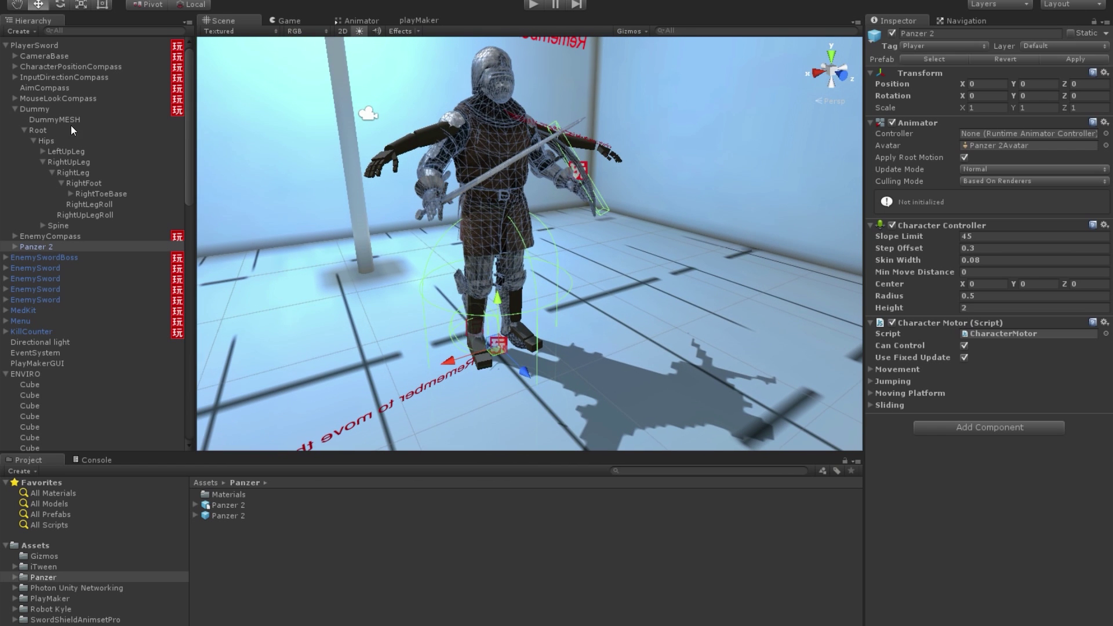
left_click(35, 109)
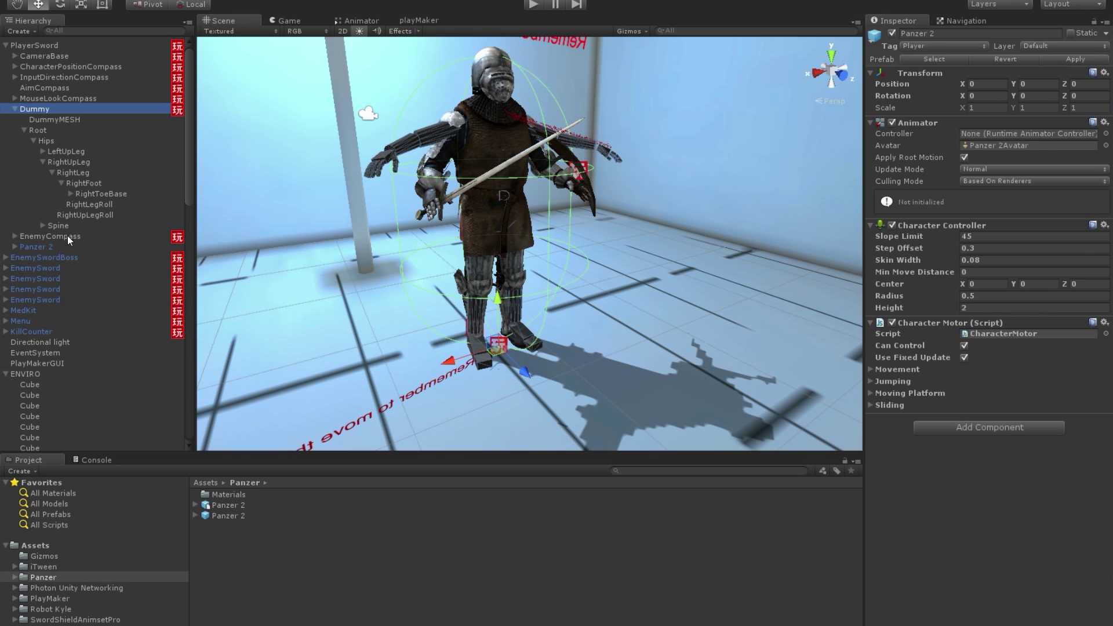
left_click(40, 247)
left_click(1040, 286)
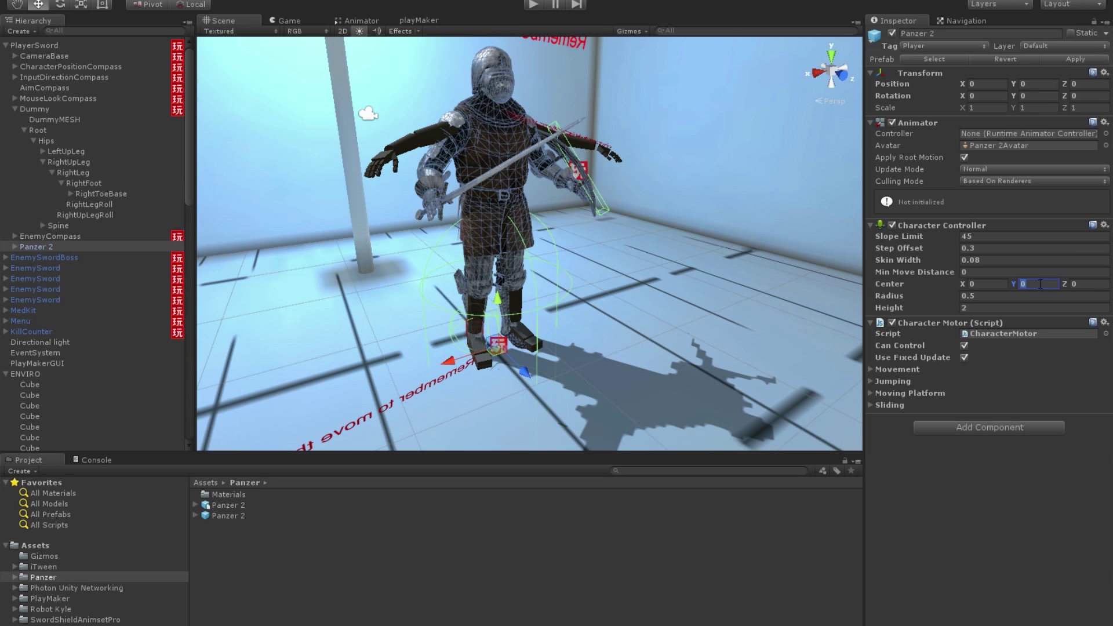
type("0.95")
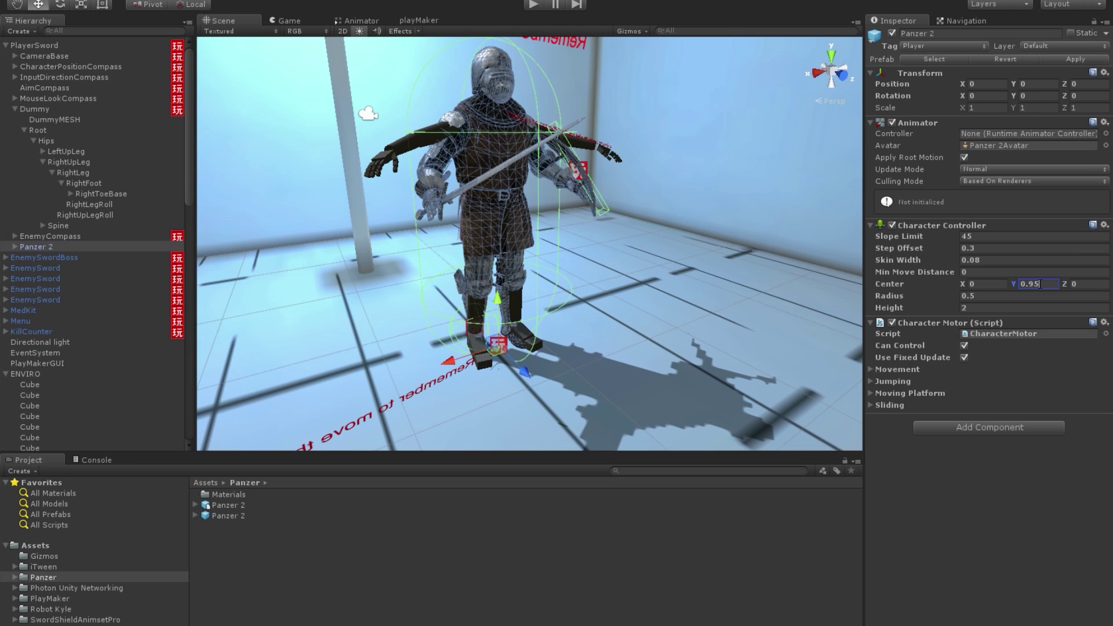
left_click(980, 305)
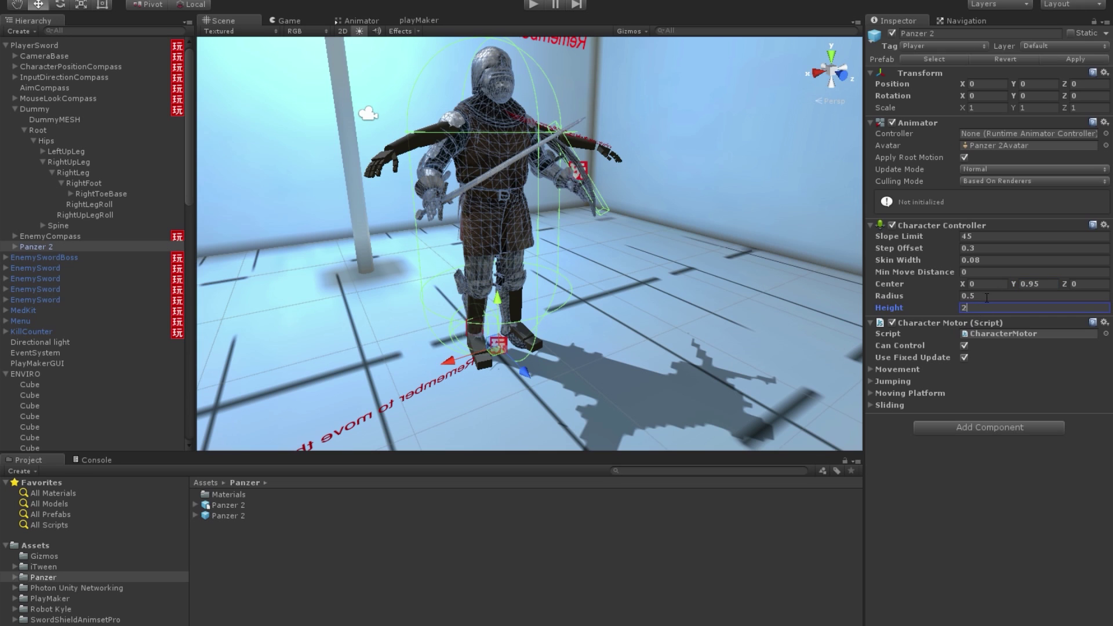
type("1.8")
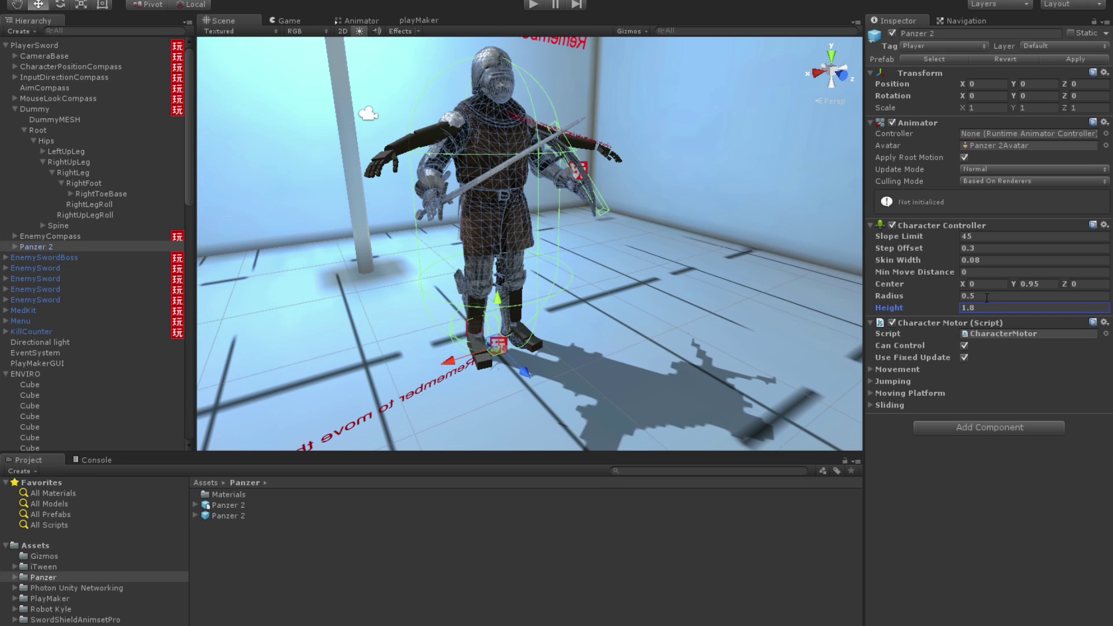
left_click(967, 294)
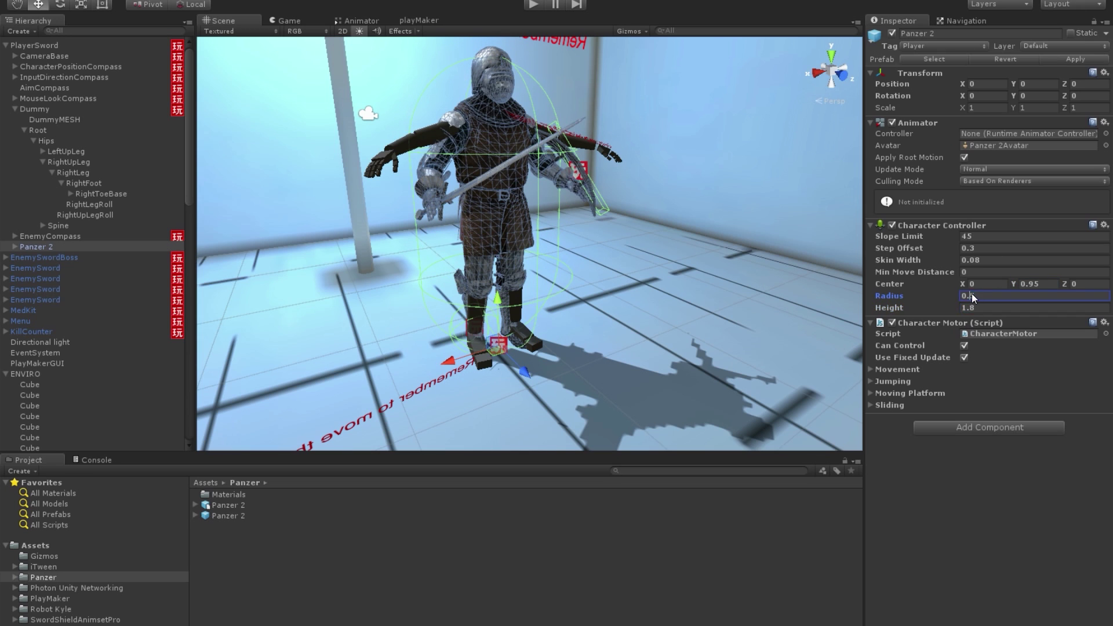
type("0.6")
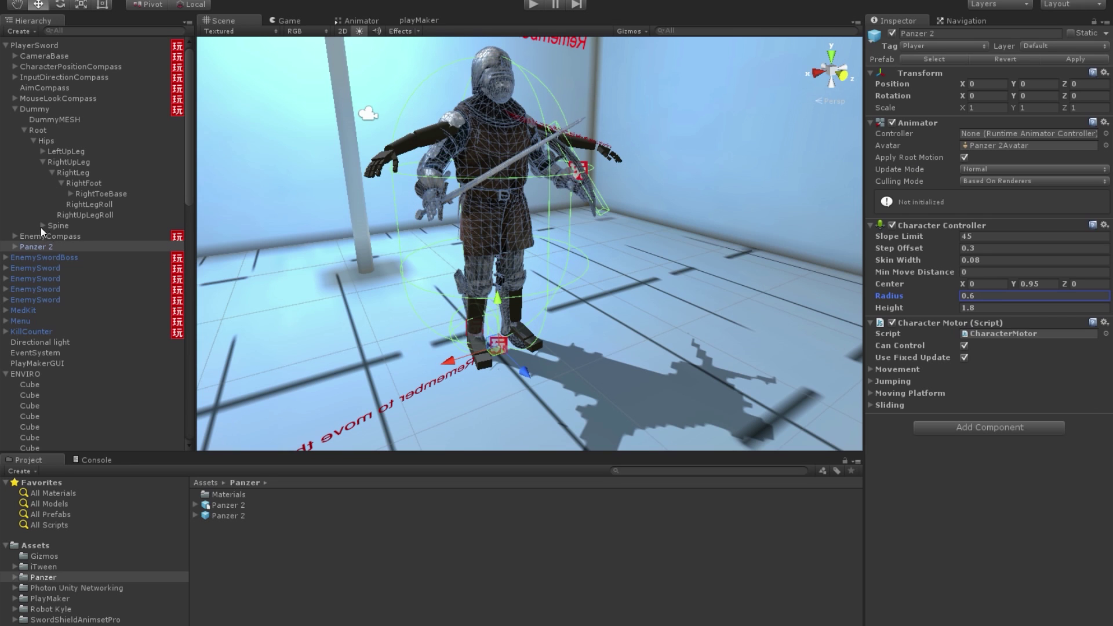
Using the Dummy's ReadAnimEventsFSM as the reference, add an FSM to Panzer 2 from the General template AddToPlayerModel_template.
left_click(46, 108)
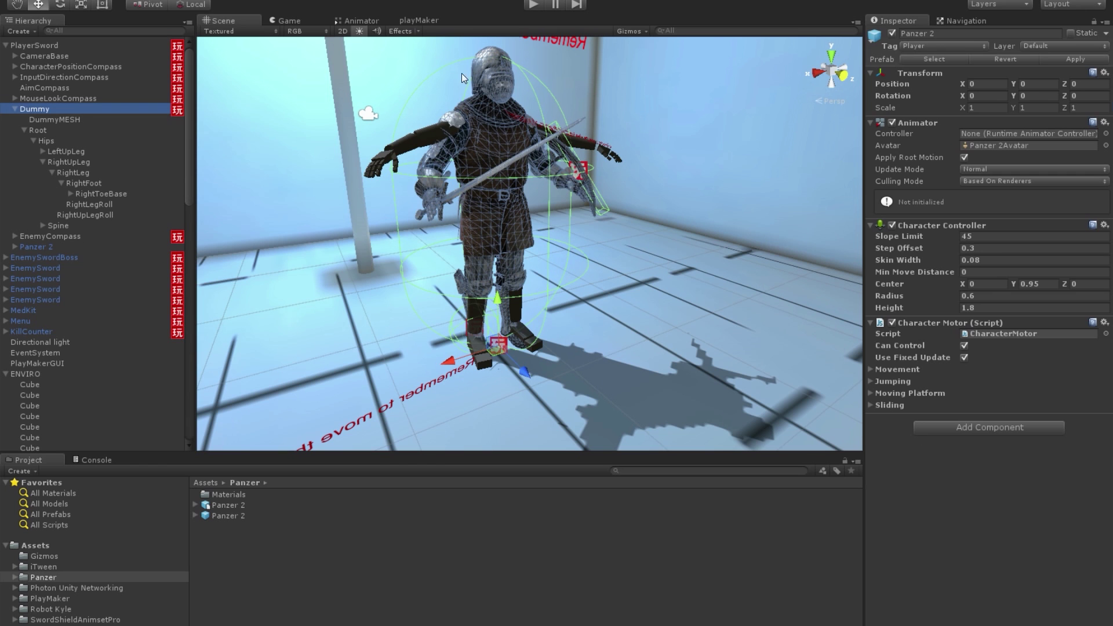
left_click(420, 19)
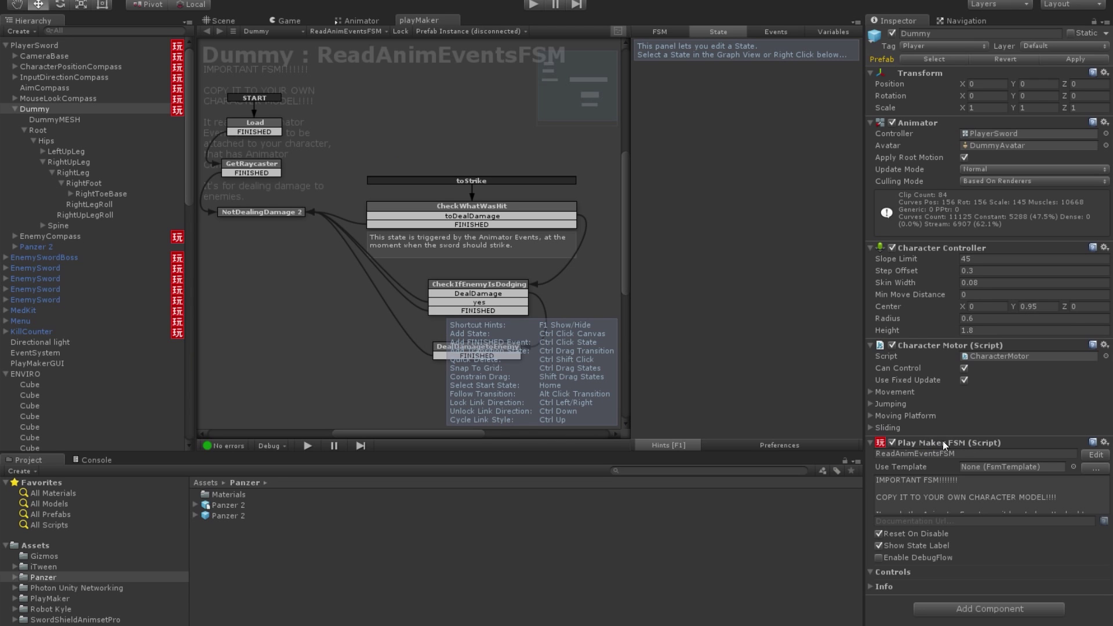
scroll(373, 316, "up", 4)
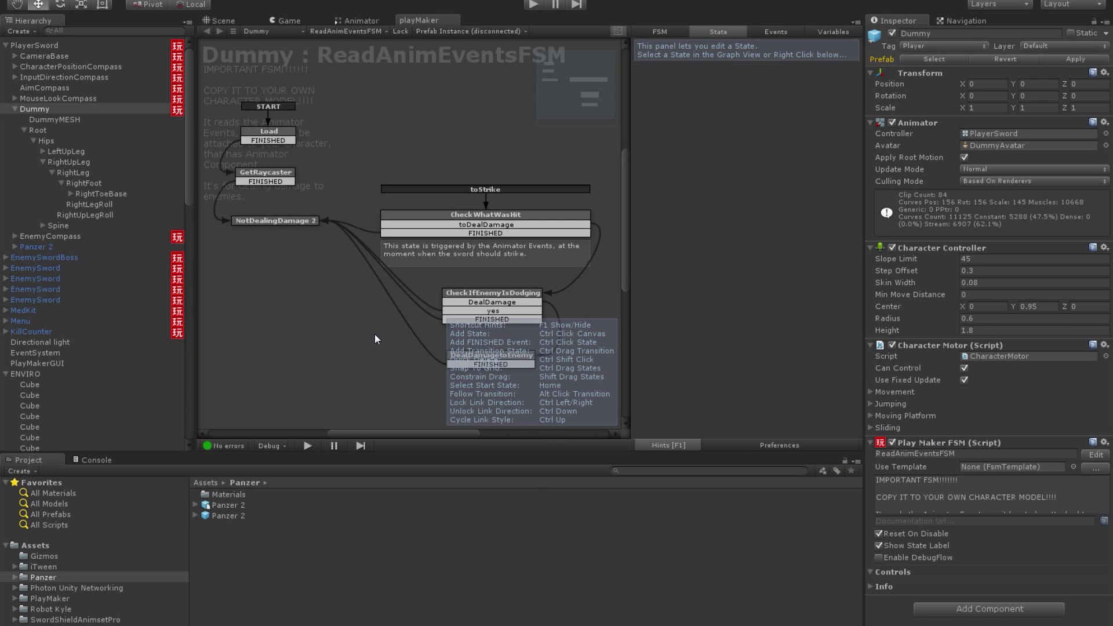
left_click(227, 18)
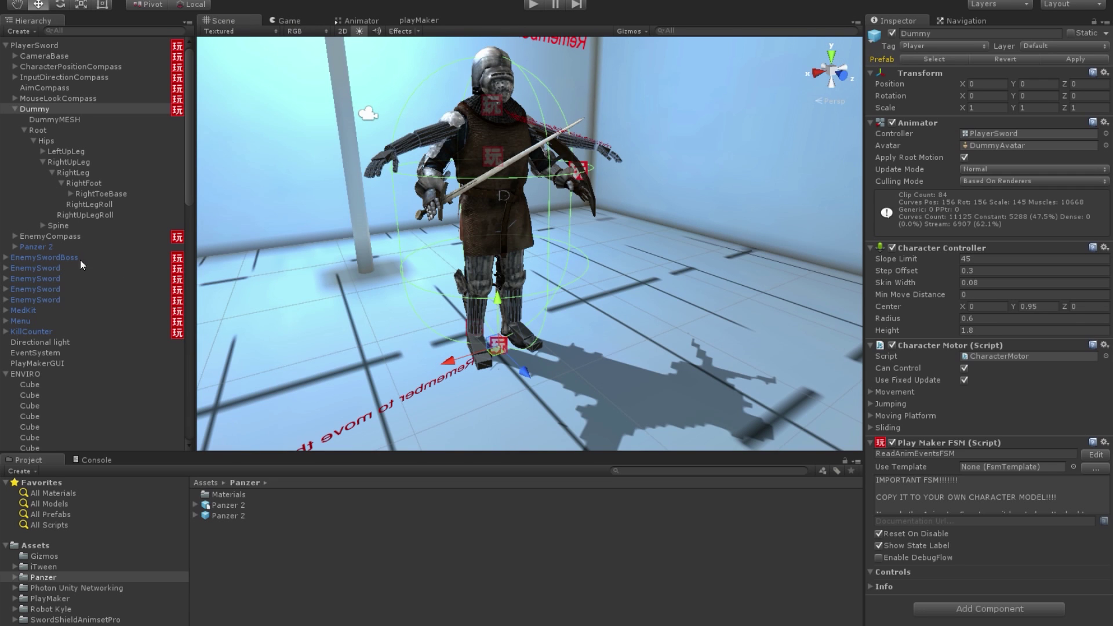
left_click(44, 246)
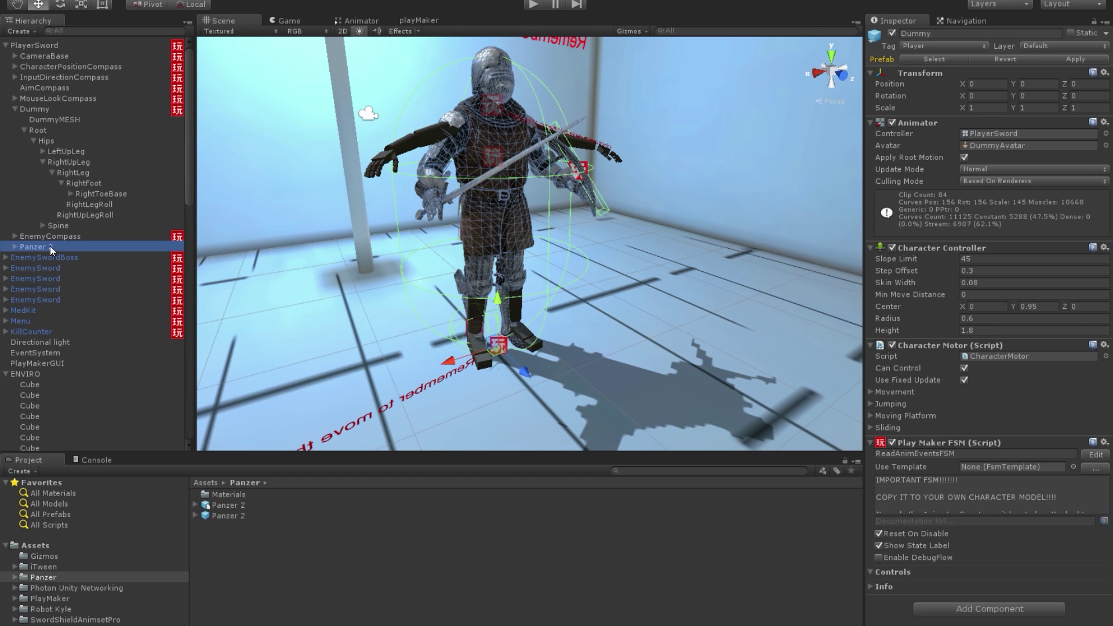
left_click(422, 18)
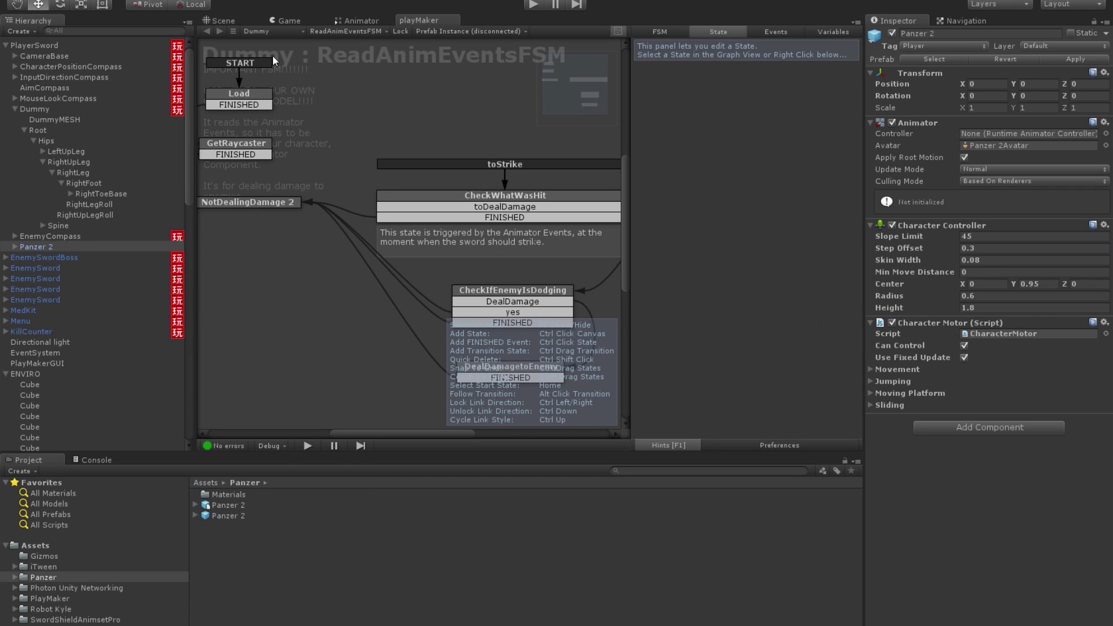
left_click(27, 182)
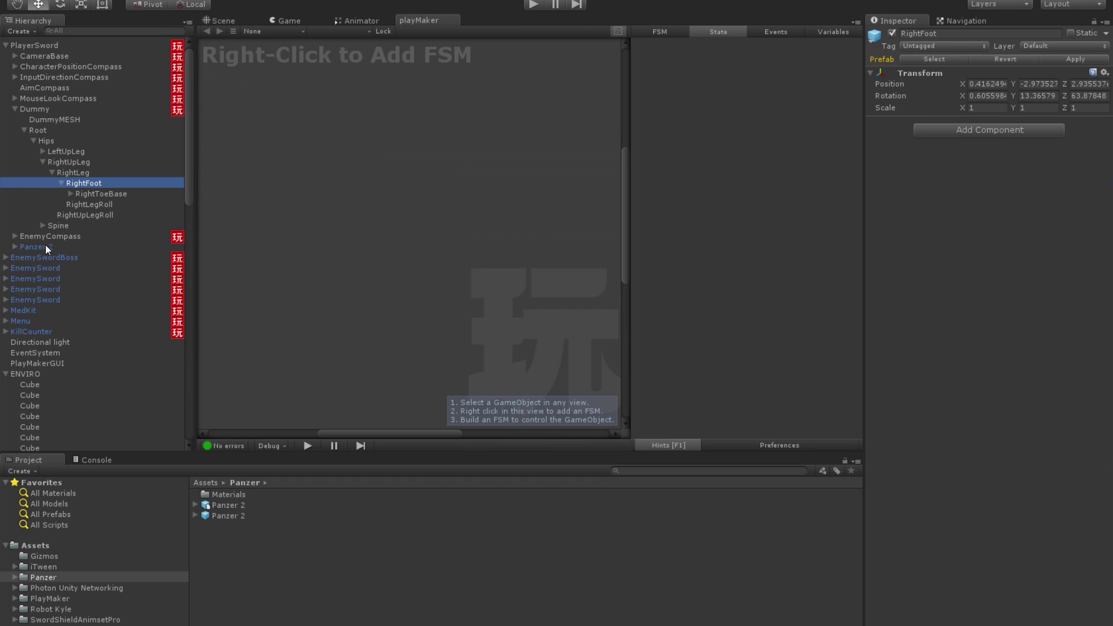
left_click(46, 249)
middle_click_drag(428, 95, 467, 203)
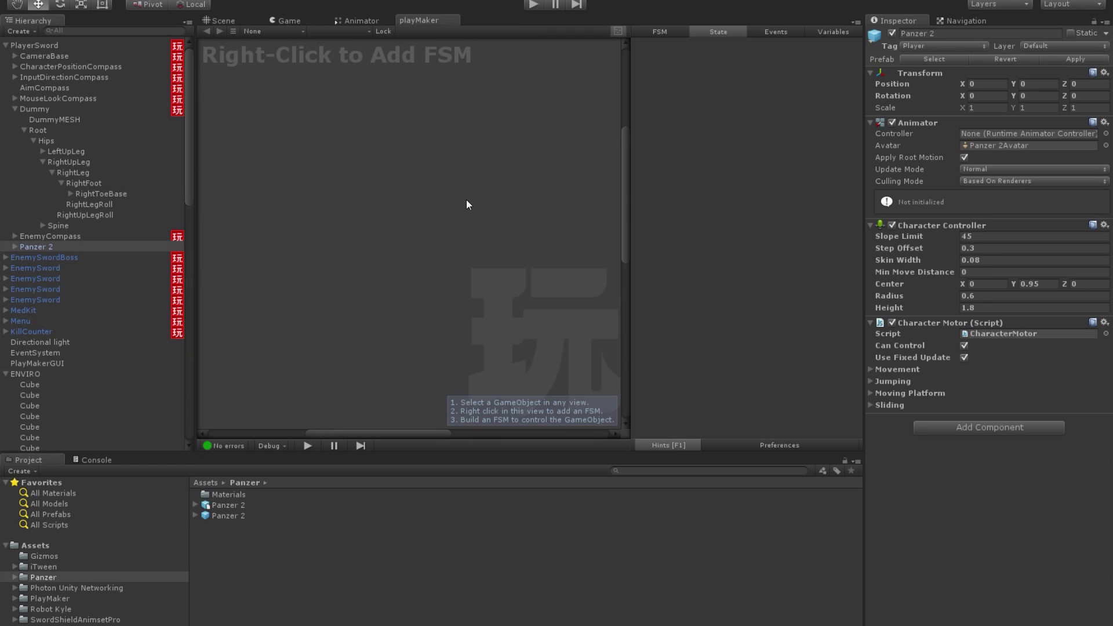
middle_click_drag(374, 177, 402, 190)
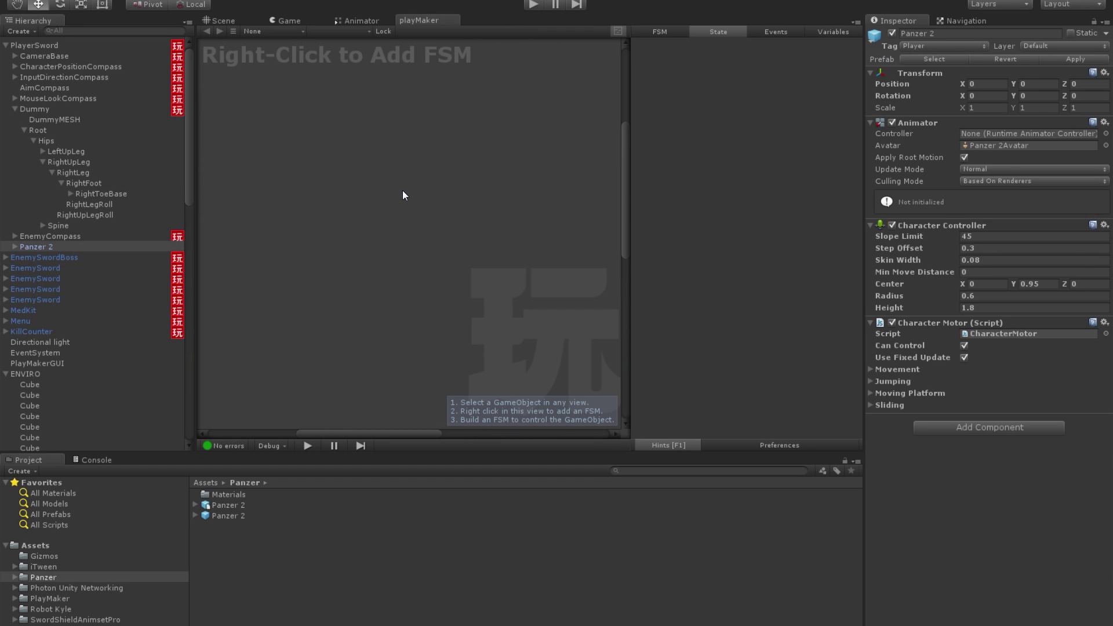
right_click(341, 175)
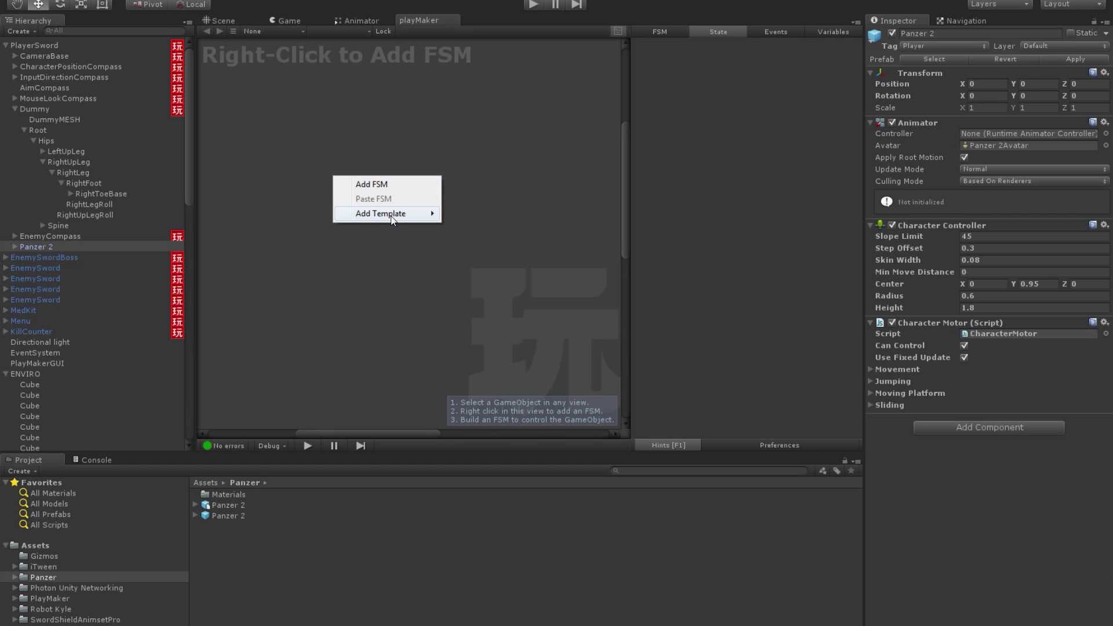
mouse_move(395, 215)
mouse_move(475, 210)
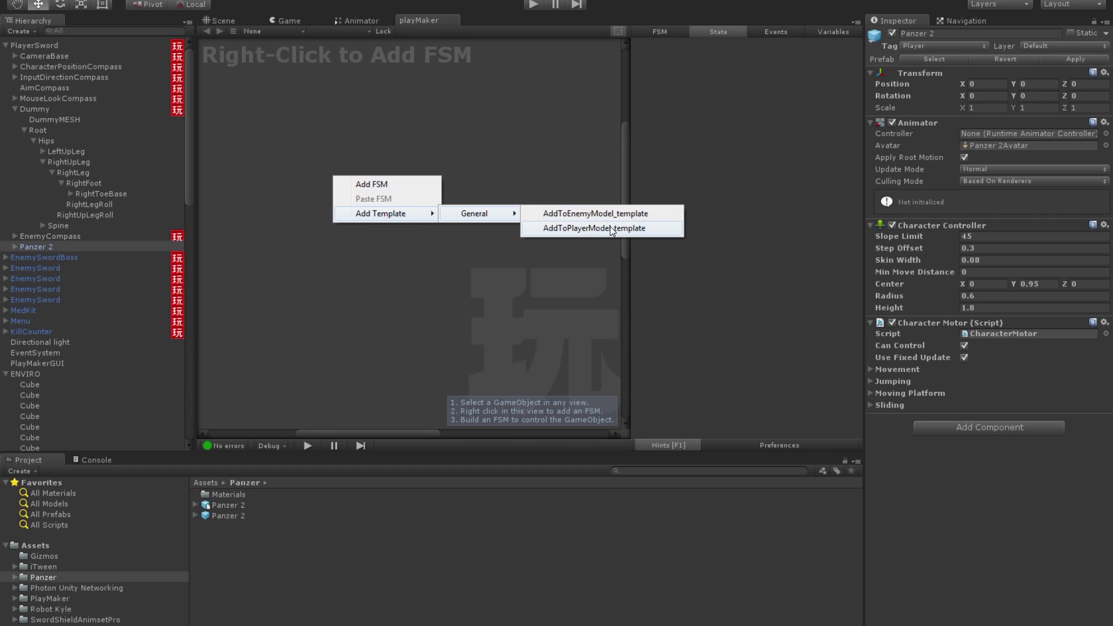
left_click(580, 227)
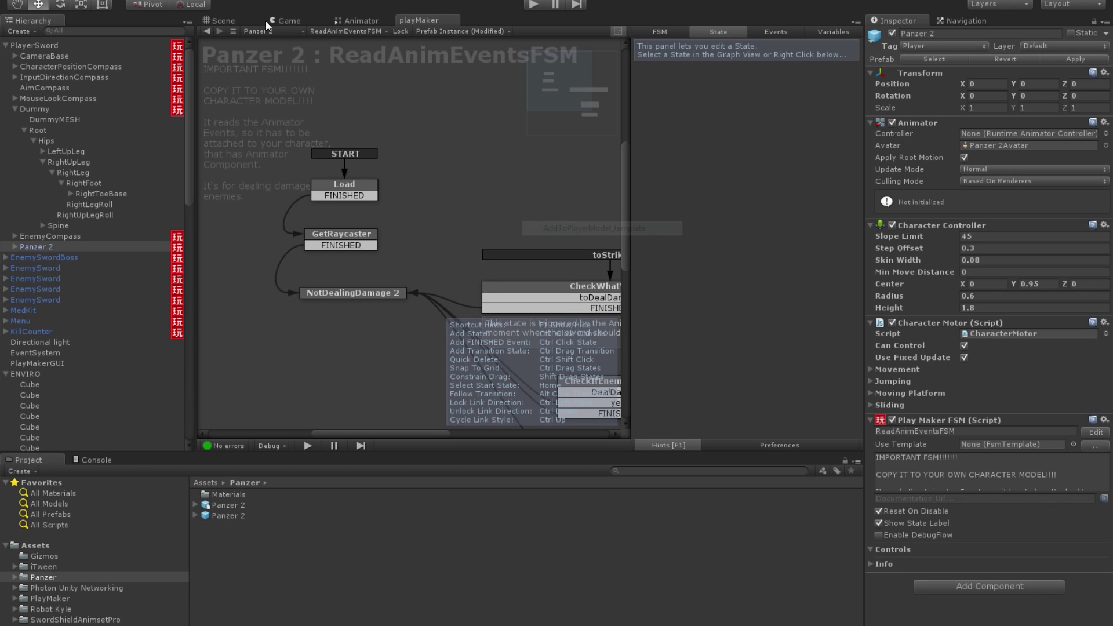
Collapse the Dummy's hierarchy and delete the Dummy from PlayerSword.
left_click(227, 20)
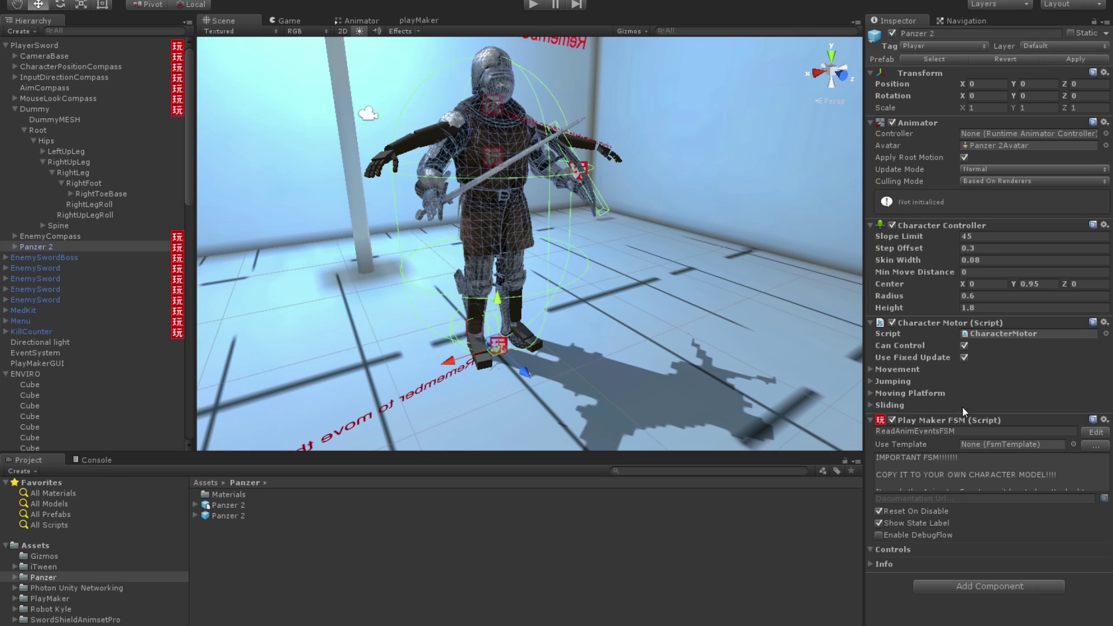
left_click(37, 109)
key("Left")
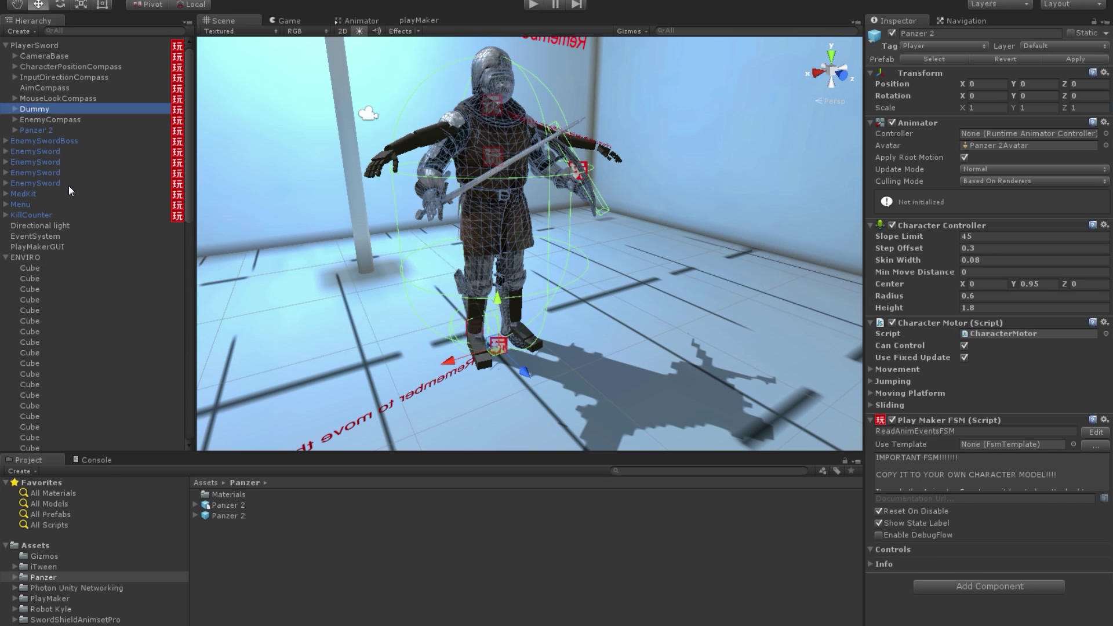
right_click(40, 107)
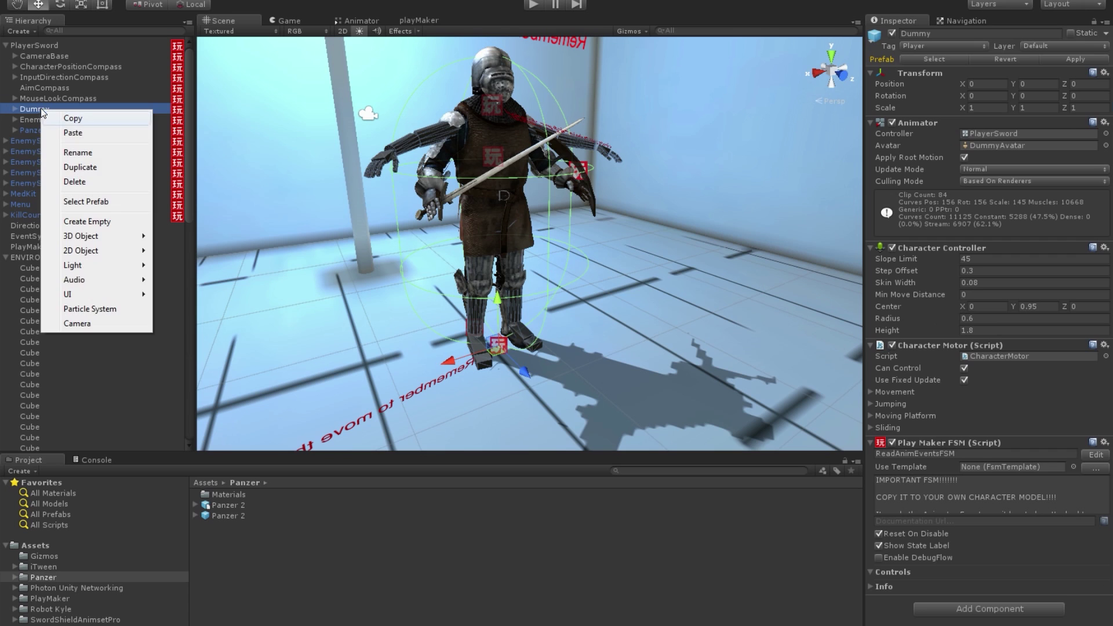
left_click(86, 180)
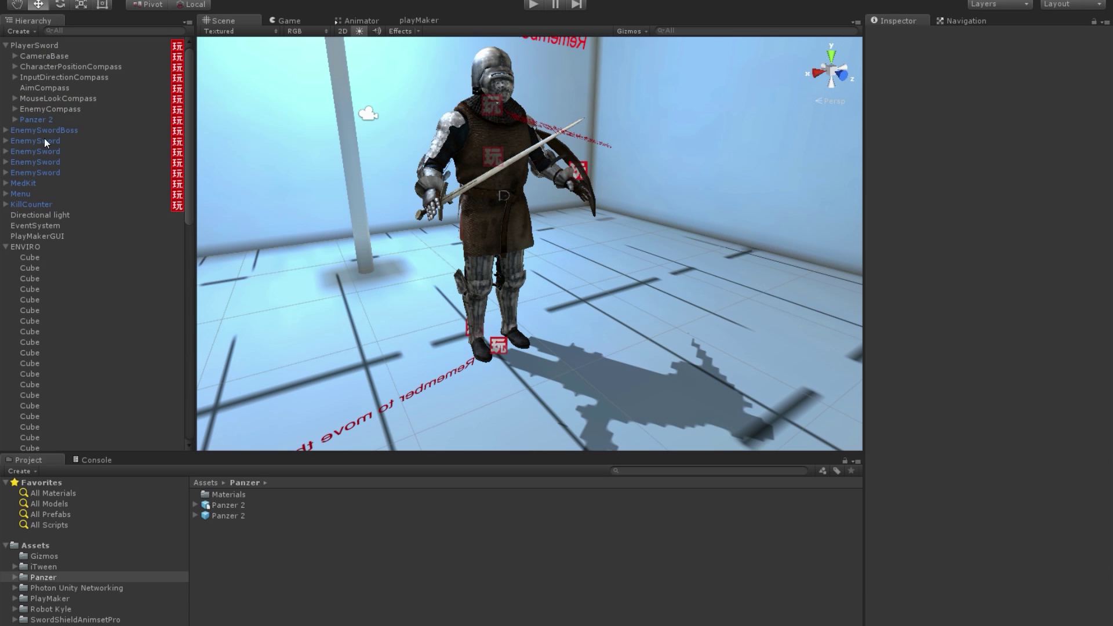
Open PlayerSword's MovementFSM in the PlayMaker editor and select its Loading state.
left_click(34, 44)
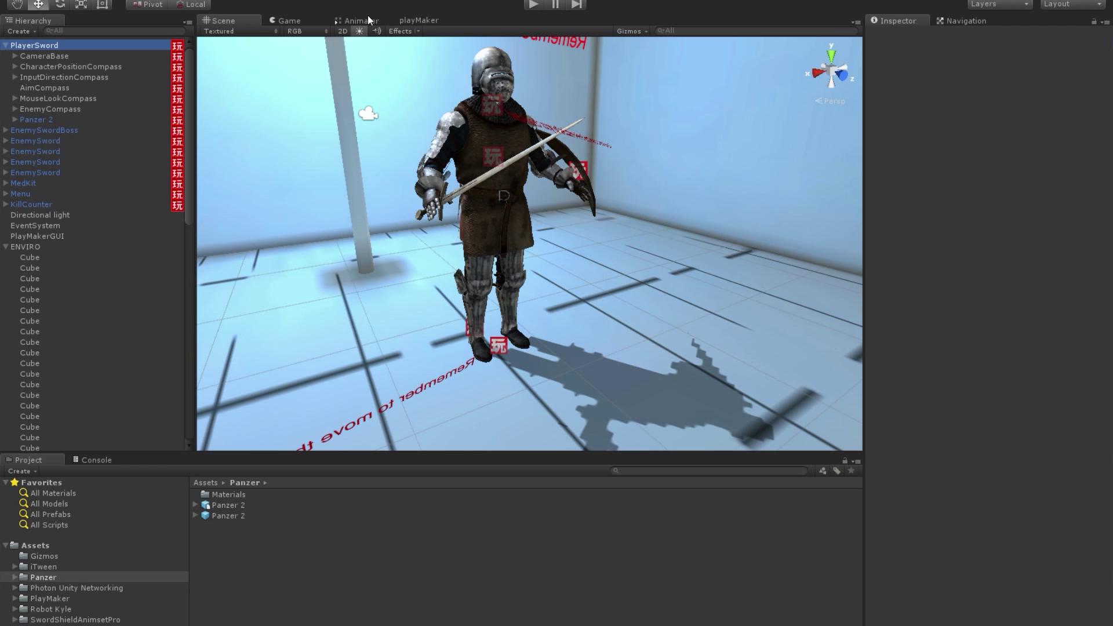
left_click(410, 19)
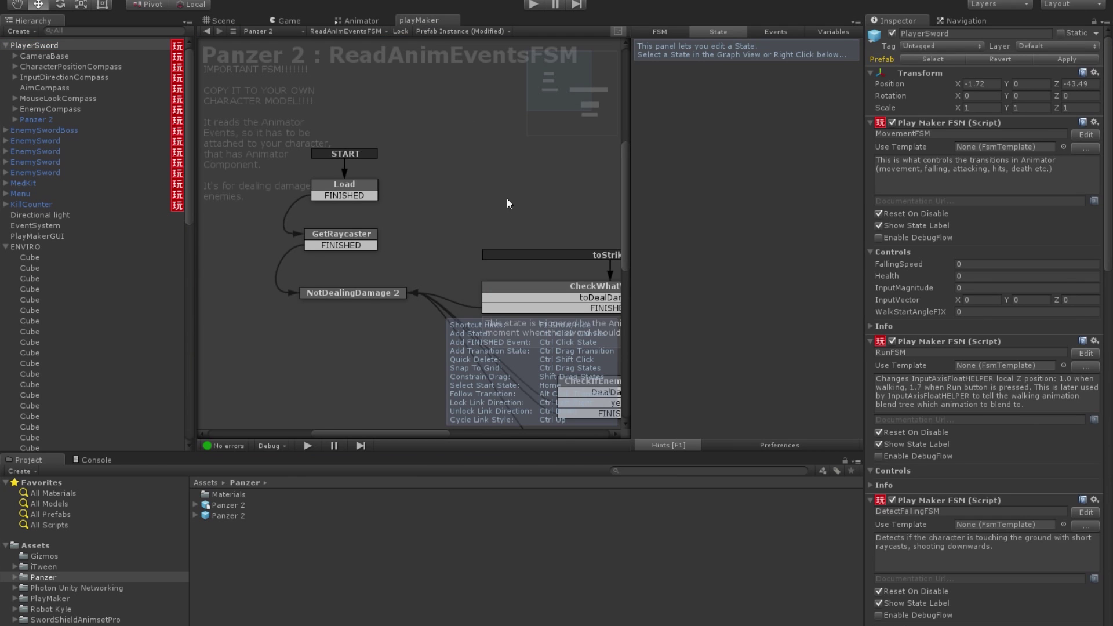
middle_click_drag(506, 199, 393, 192)
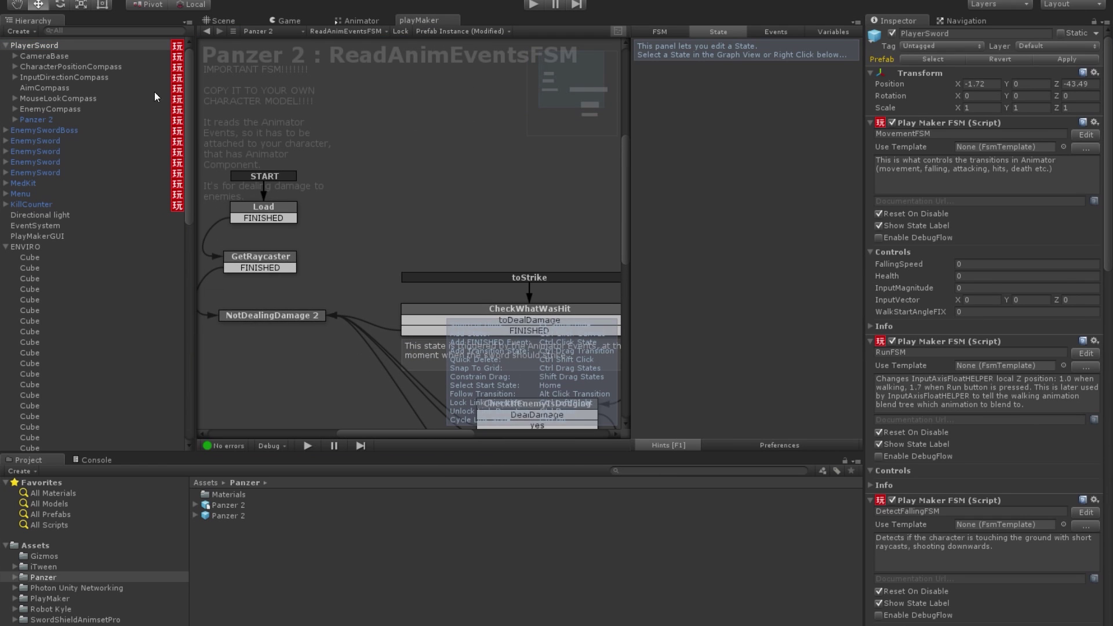
left_click(41, 88)
left_click(43, 46)
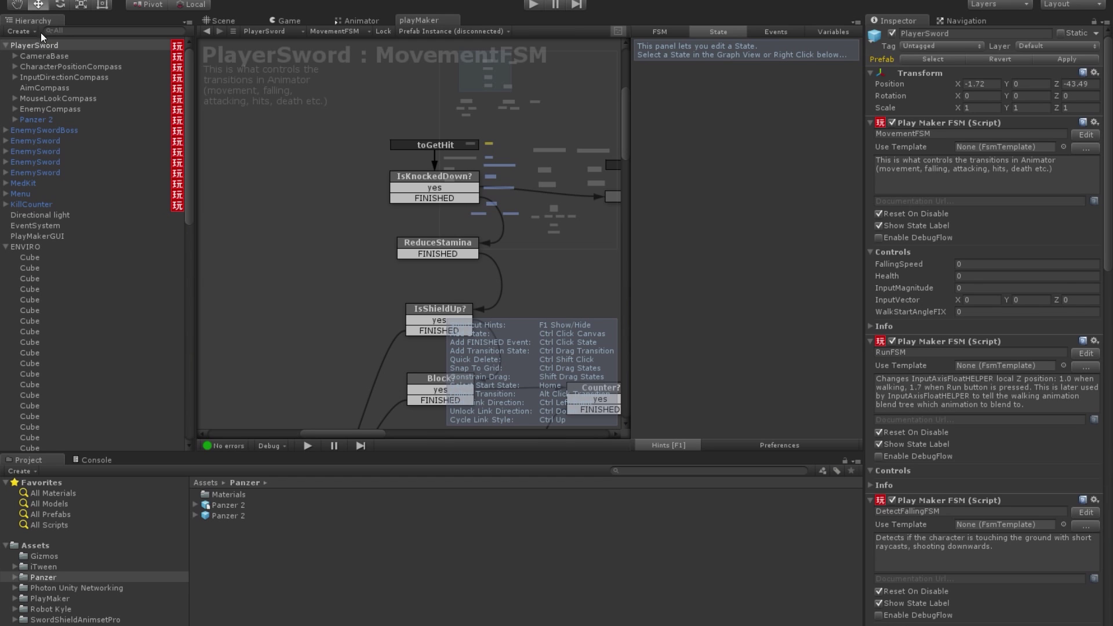
middle_click_drag(441, 236, 273, 218)
left_click(487, 144)
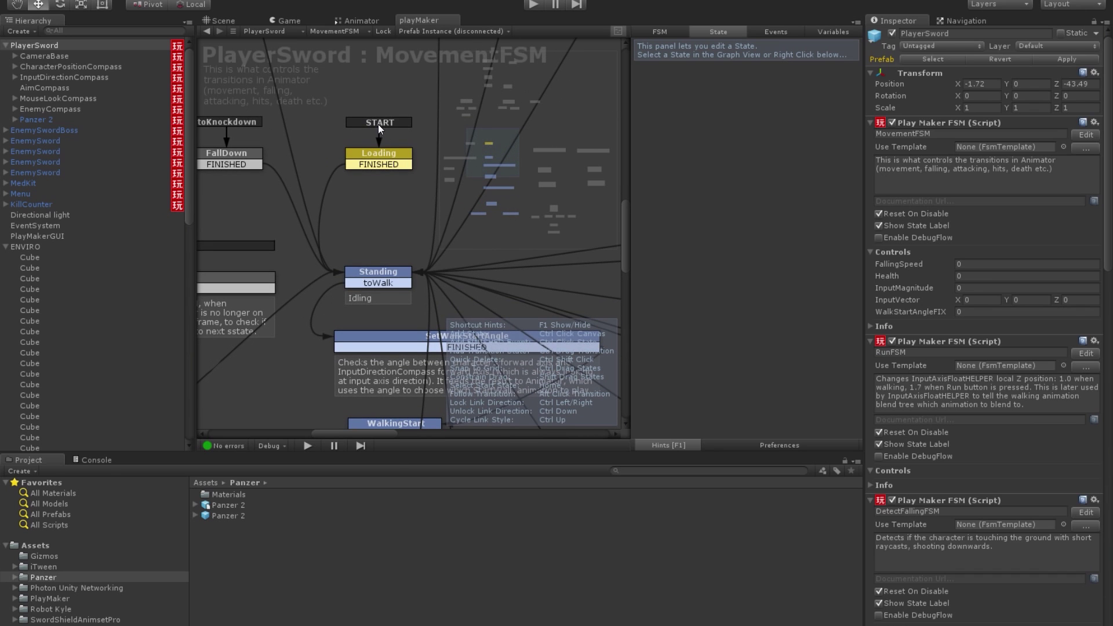
left_click(377, 158)
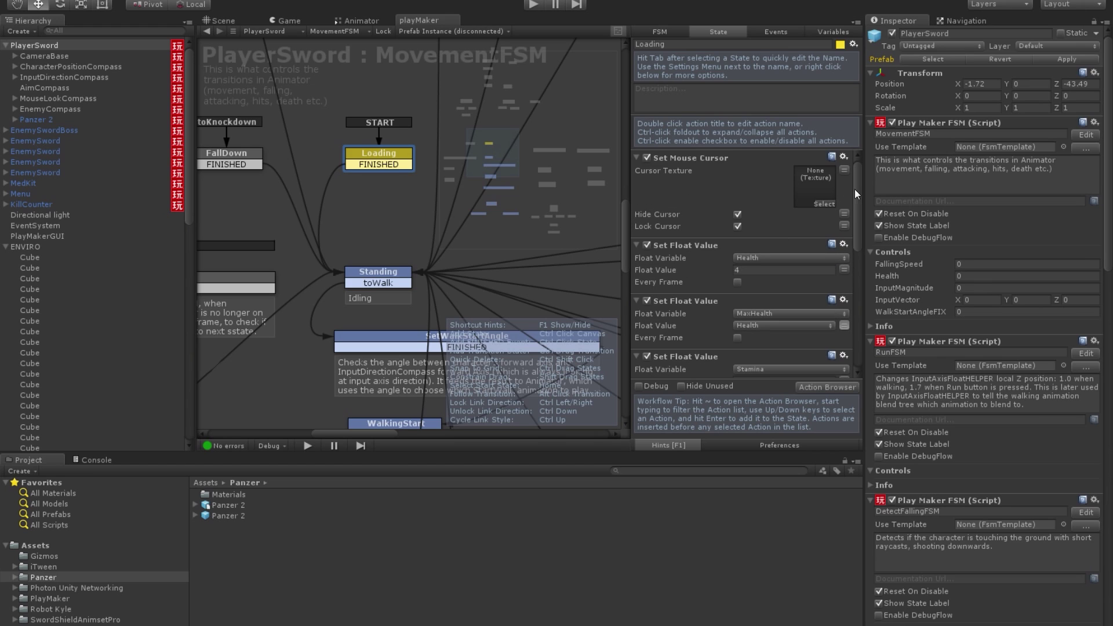
Assign Panzer 2 as the Game Object of the Loading state's Set Game Object action for the AnimatorObj variable.
left_click_drag(854, 189, 865, 277)
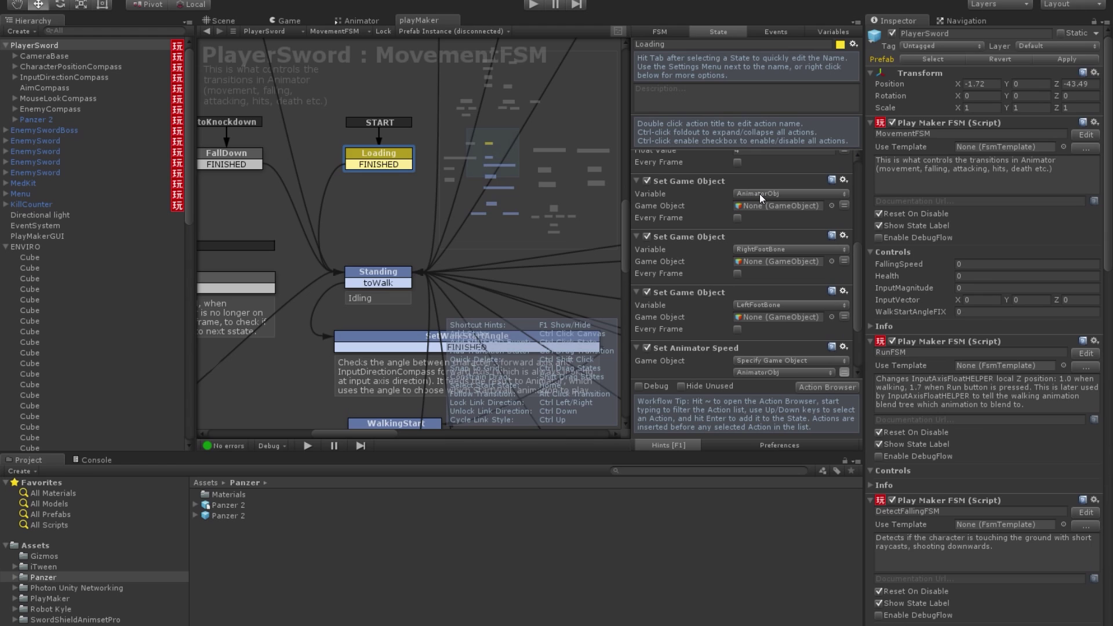
left_click(34, 119)
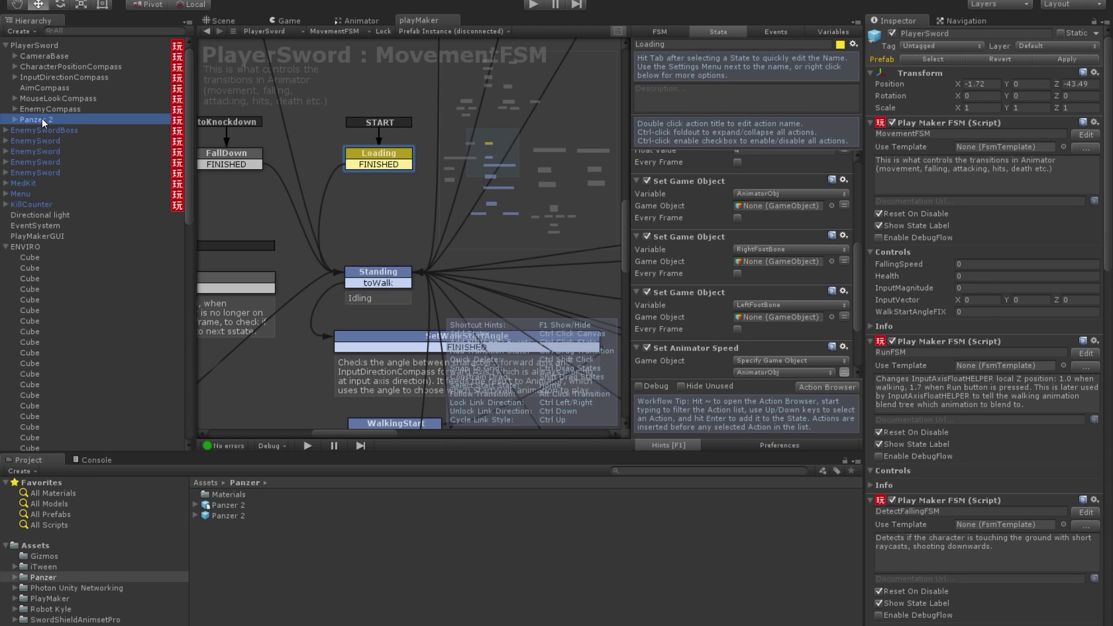
left_click(35, 45)
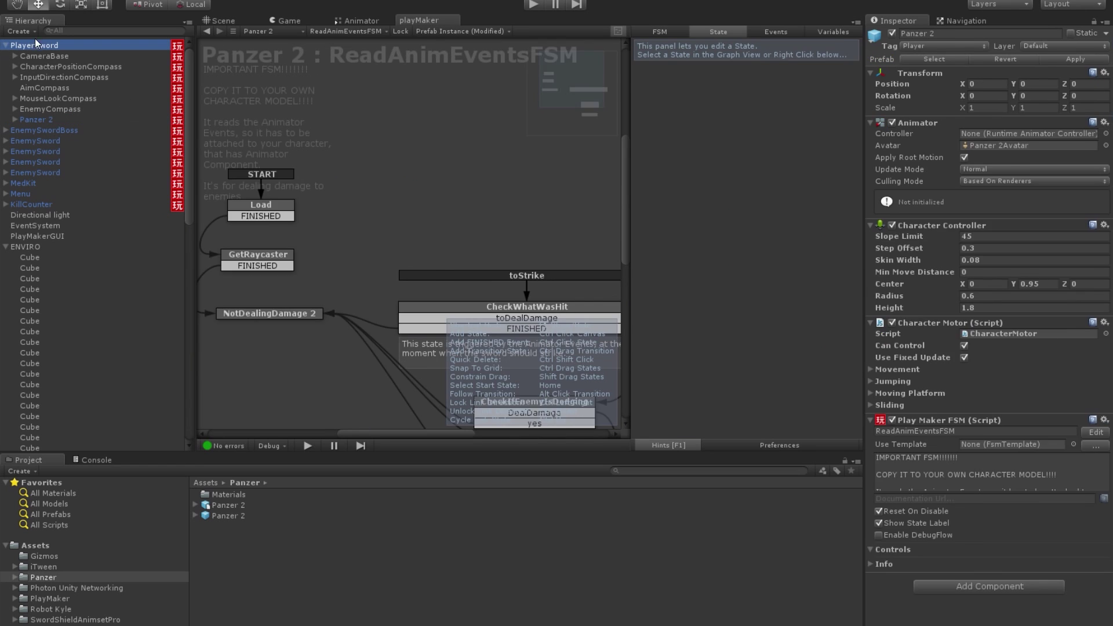
left_click_drag(31, 121, 773, 207)
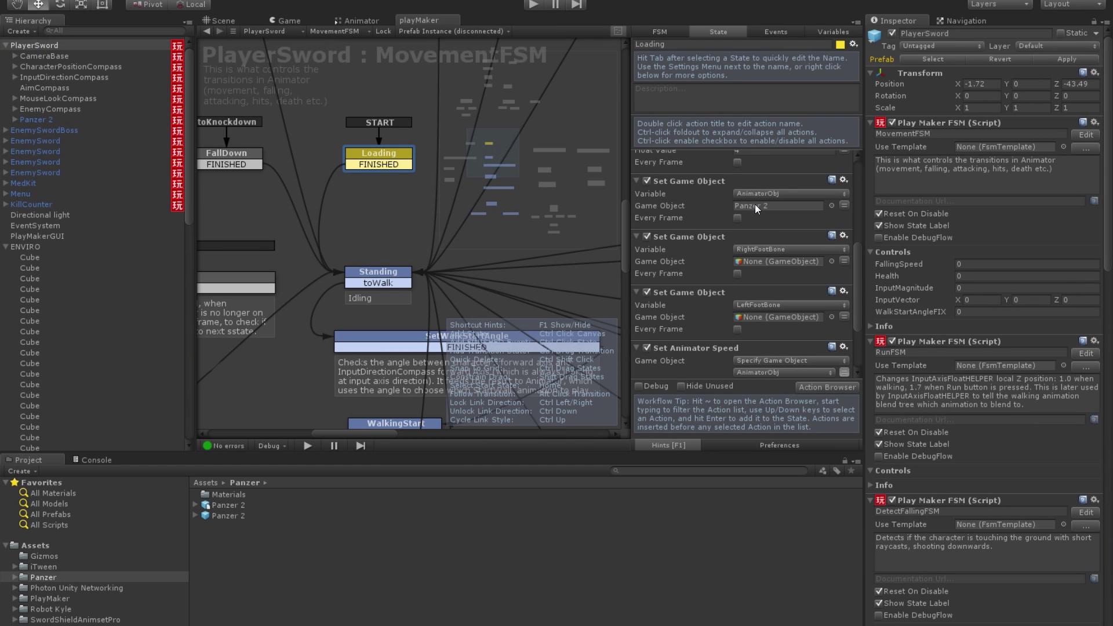
Assign Panzer 2's LeftFoot bone as the Game Object of the Set Game Object action for the LeftFootBone variable.
left_click_drag(857, 258, 856, 271)
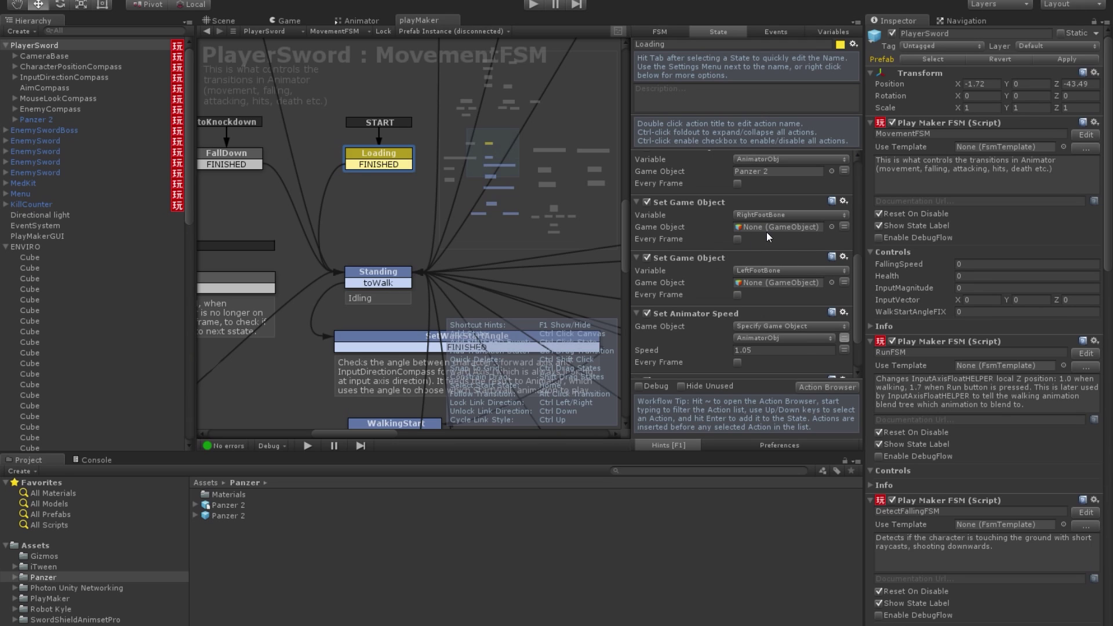
left_click(15, 119)
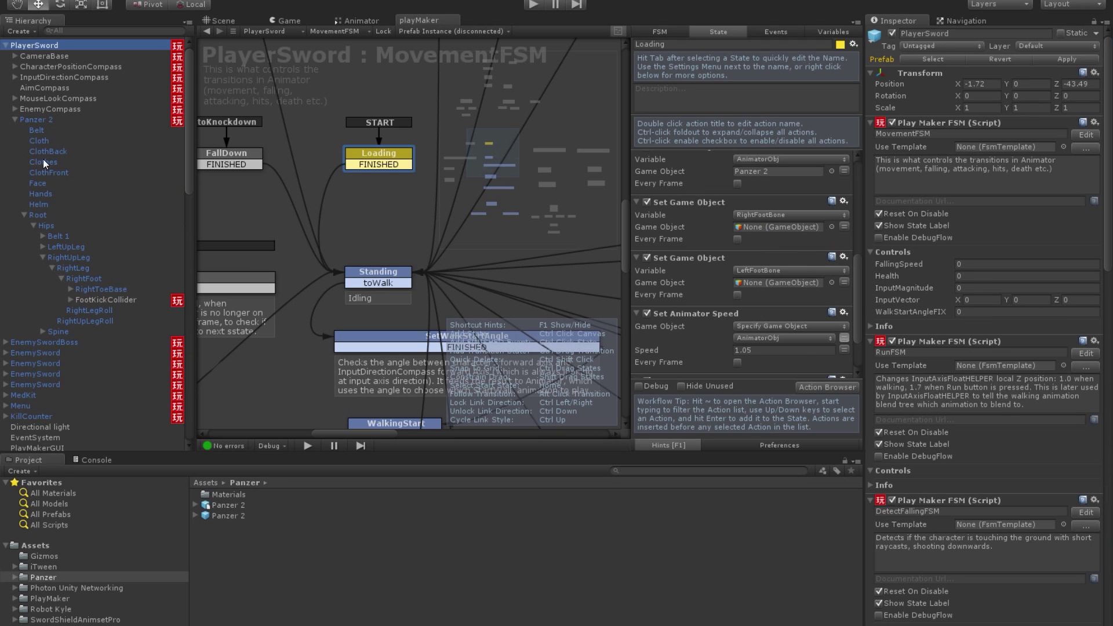
left_click(31, 225)
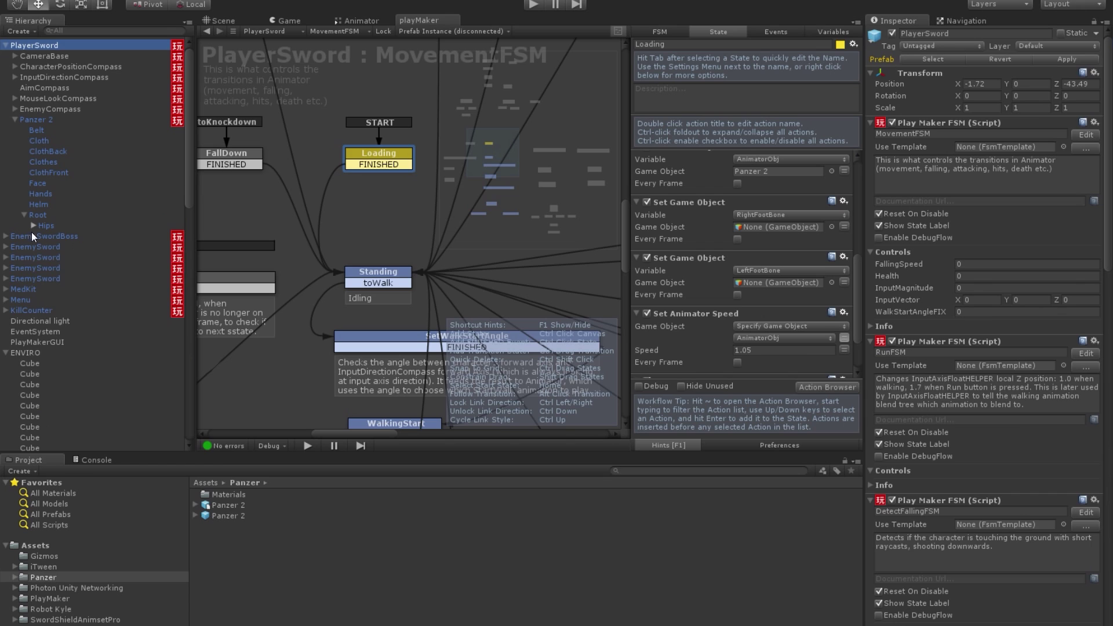
left_click(32, 226)
left_click(43, 255)
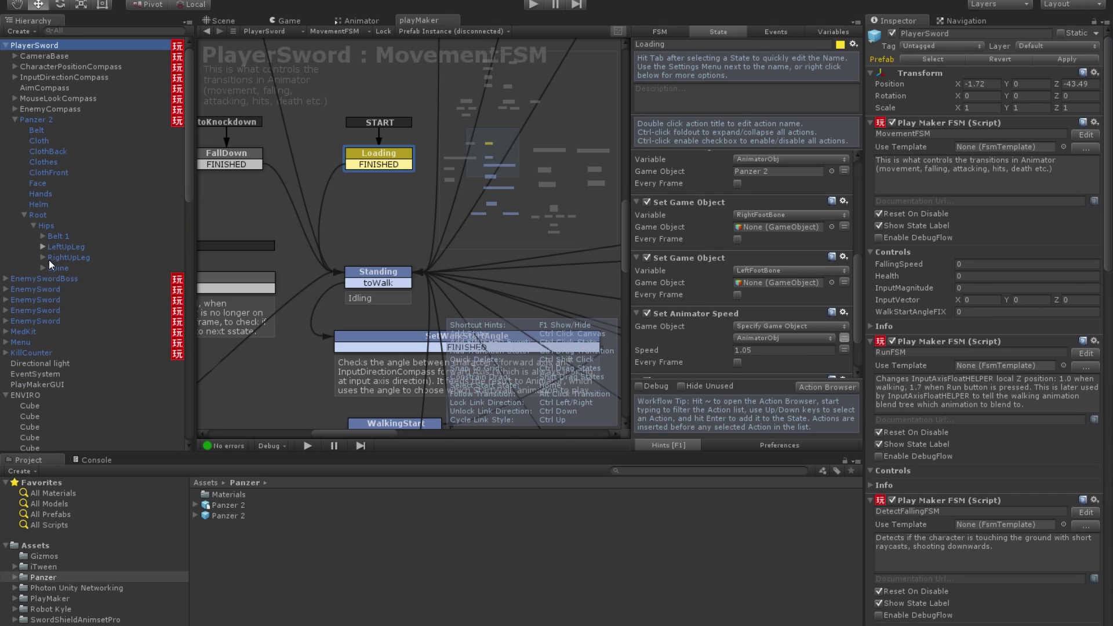
left_click(43, 247)
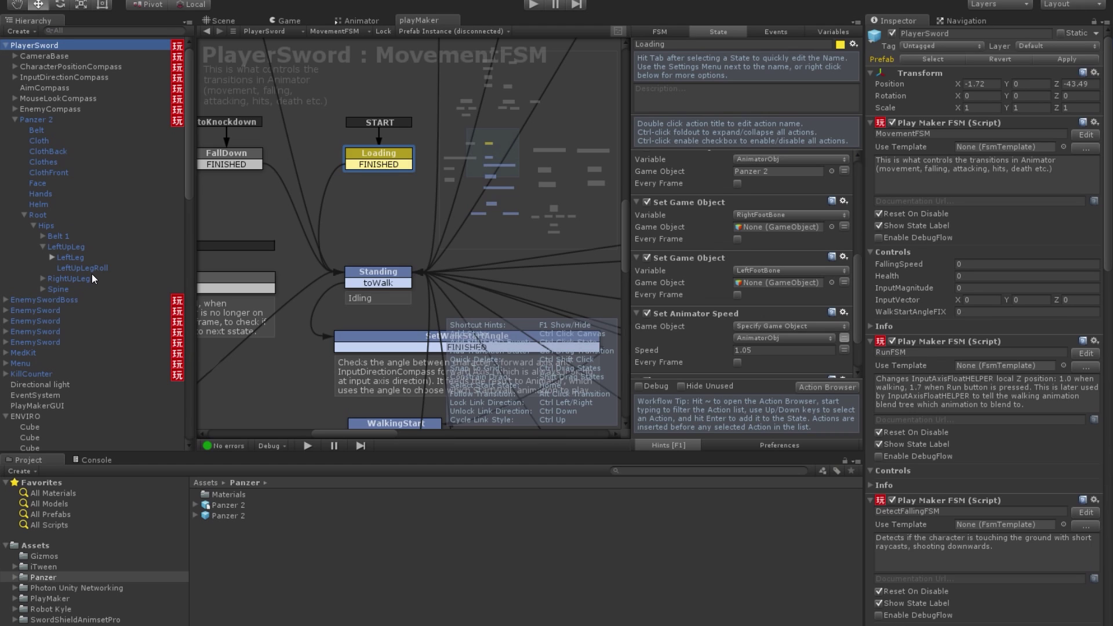
left_click(53, 257)
left_click(79, 267)
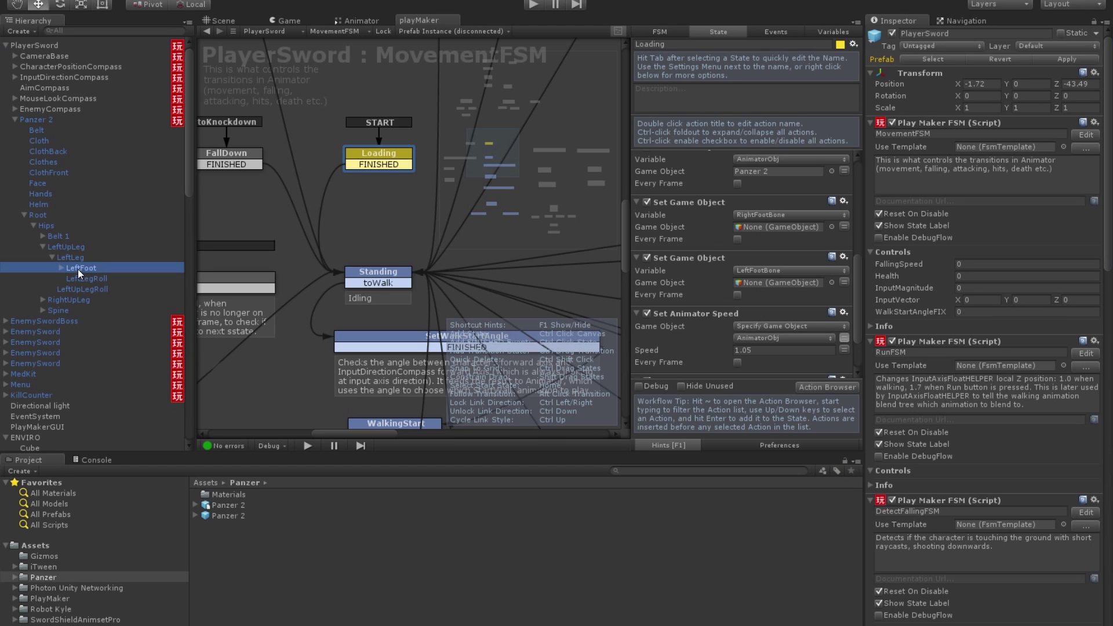
left_click_drag(461, 305, 767, 283)
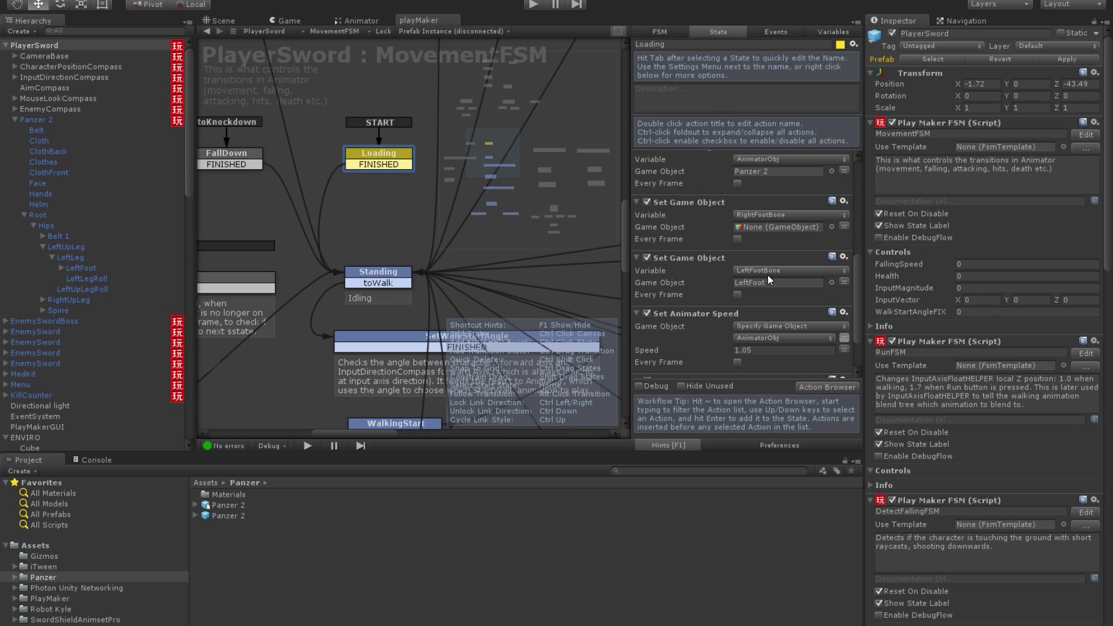
Assign Panzer 2's RightFoot bone as the Game Object of the Set Game Object action for the RightFootBone variable.
left_click(43, 300)
left_click_drag(84, 320, 784, 230)
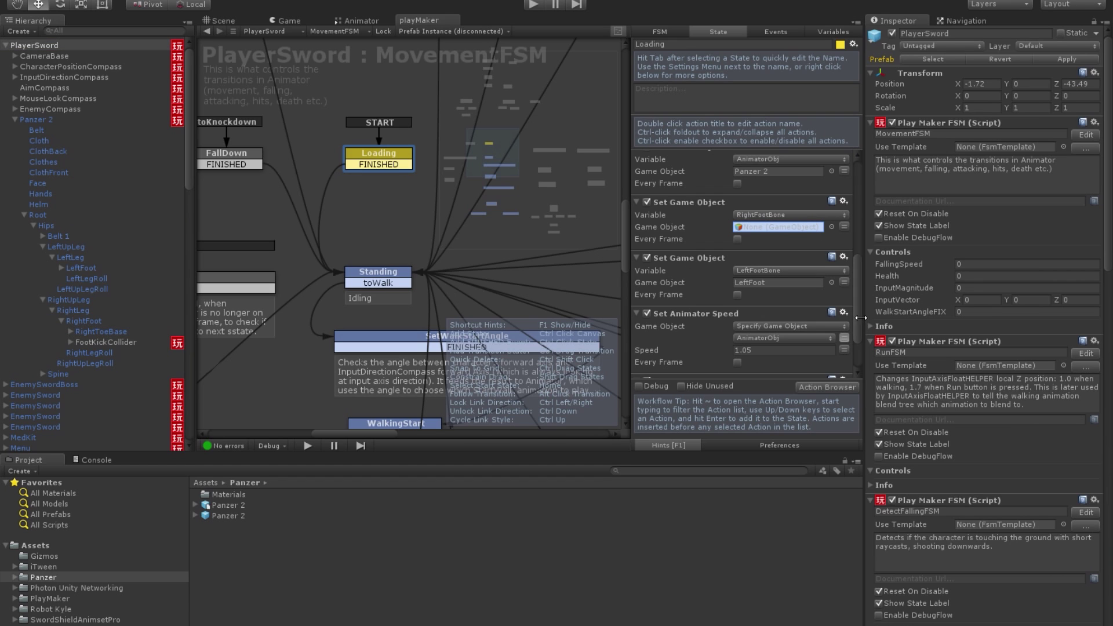
left_click_drag(861, 318, 861, 238)
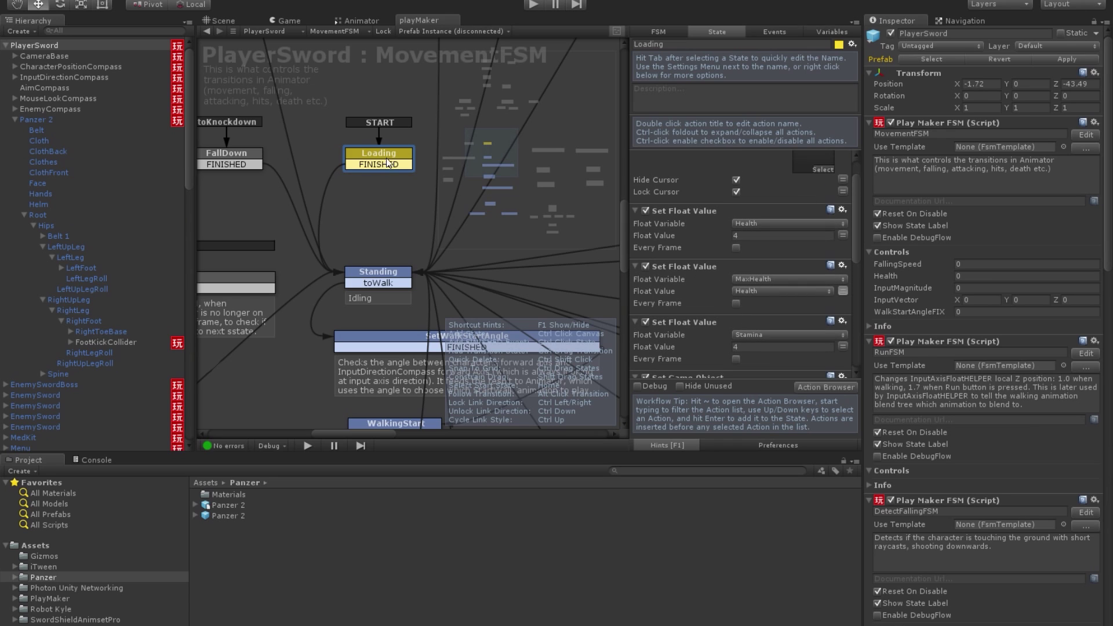
In the Loading state's Set Float Value actions, set Health to 10 and Stamina to 7.
left_click(405, 182)
left_click(409, 157)
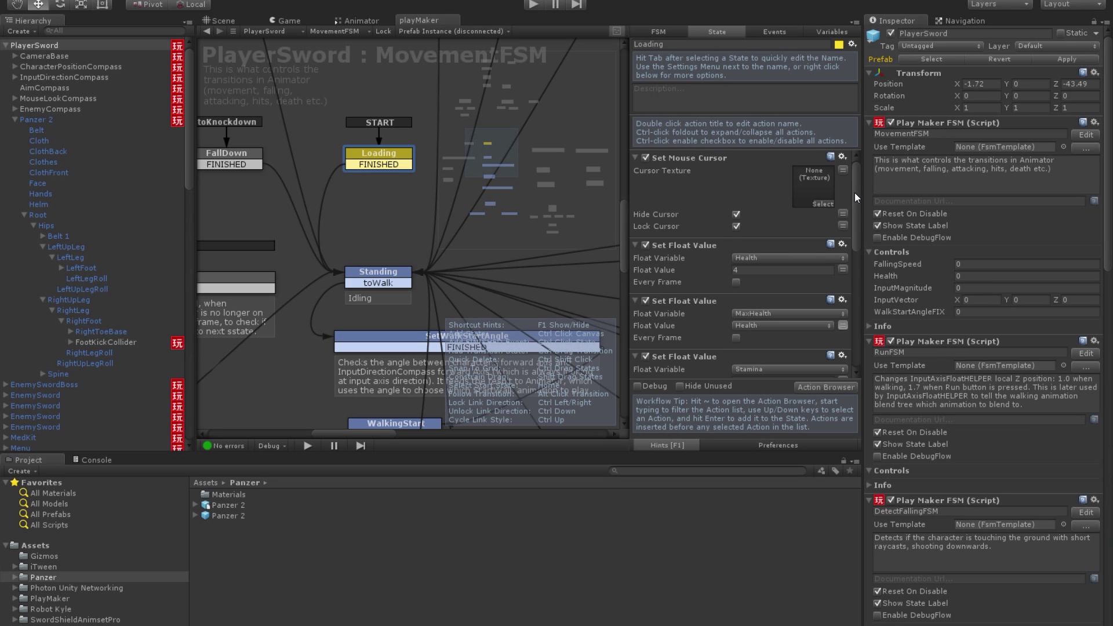
left_click_drag(856, 197, 860, 215)
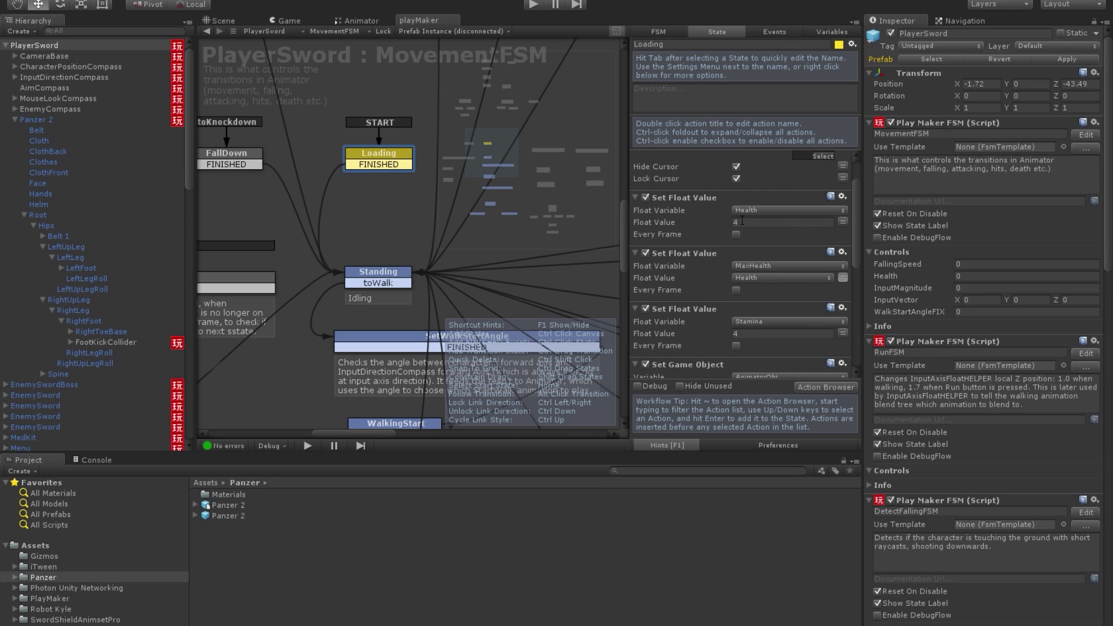
left_click(764, 224)
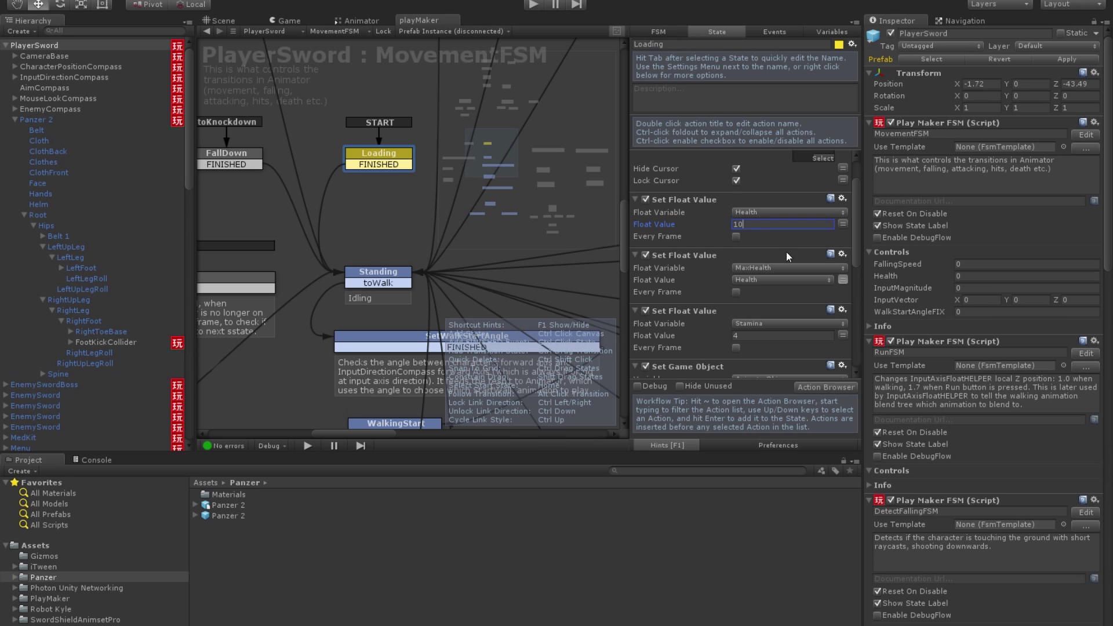
scroll(855, 248, "down", 1)
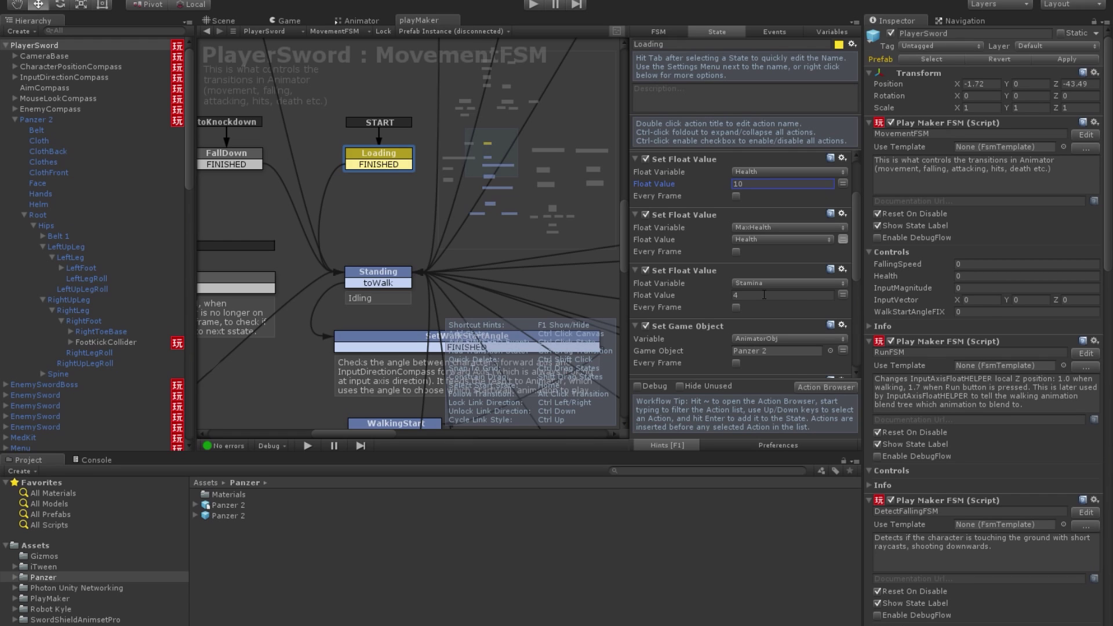
left_click(763, 295)
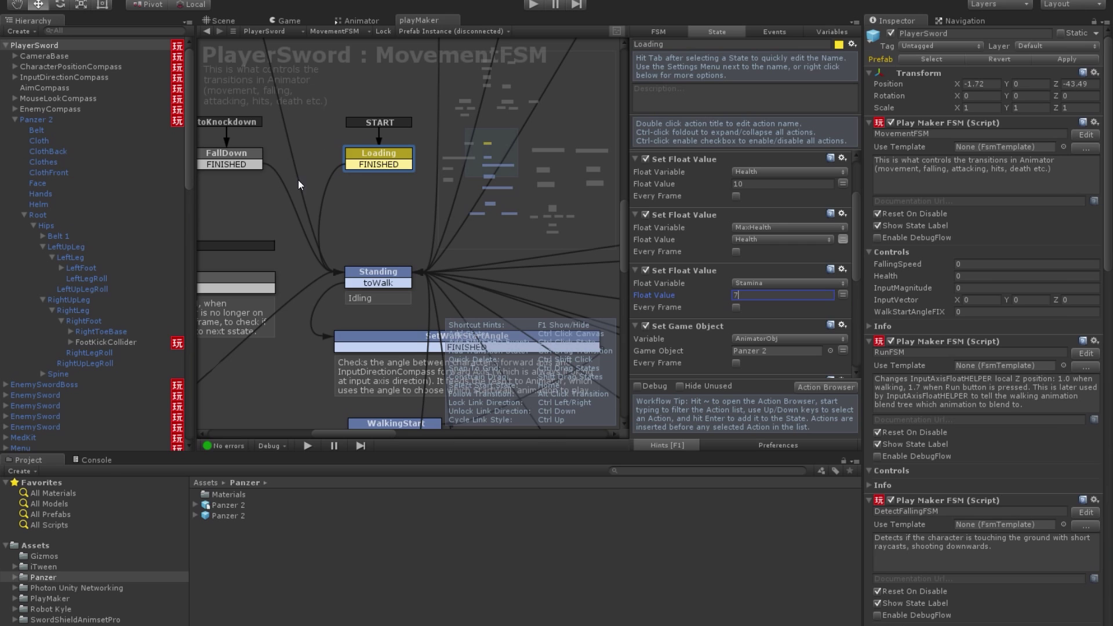
left_click(368, 225)
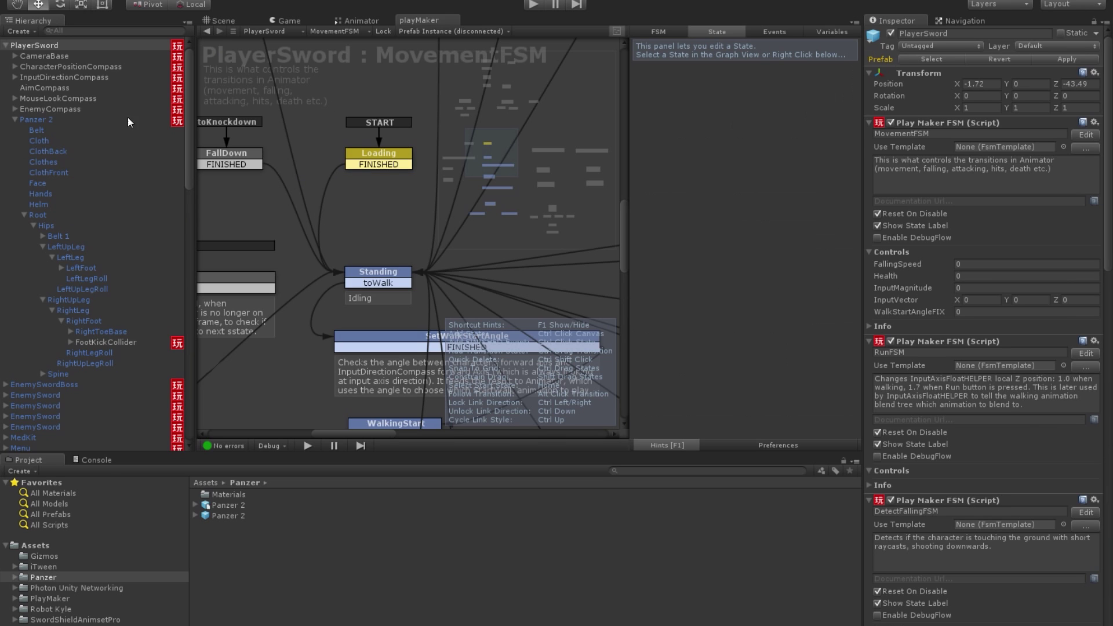
Assign the PlayerSword controller from SwordShieldAnimsetPro's Mecanim folder to the Animator of Panzer 2.
left_click(13, 119)
left_click(46, 120)
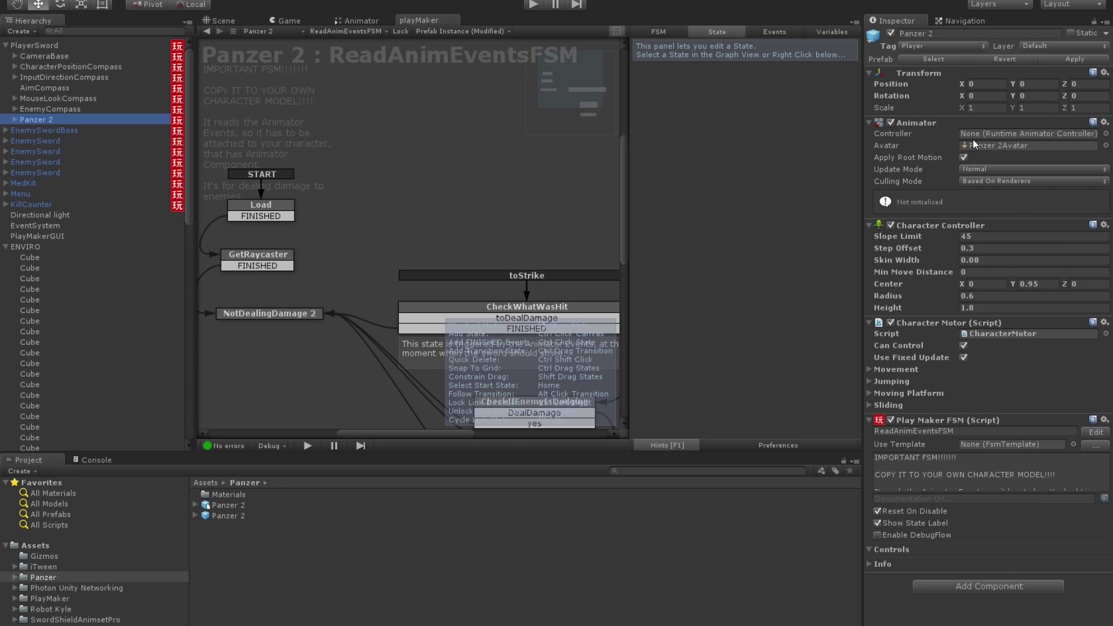
left_click(58, 620)
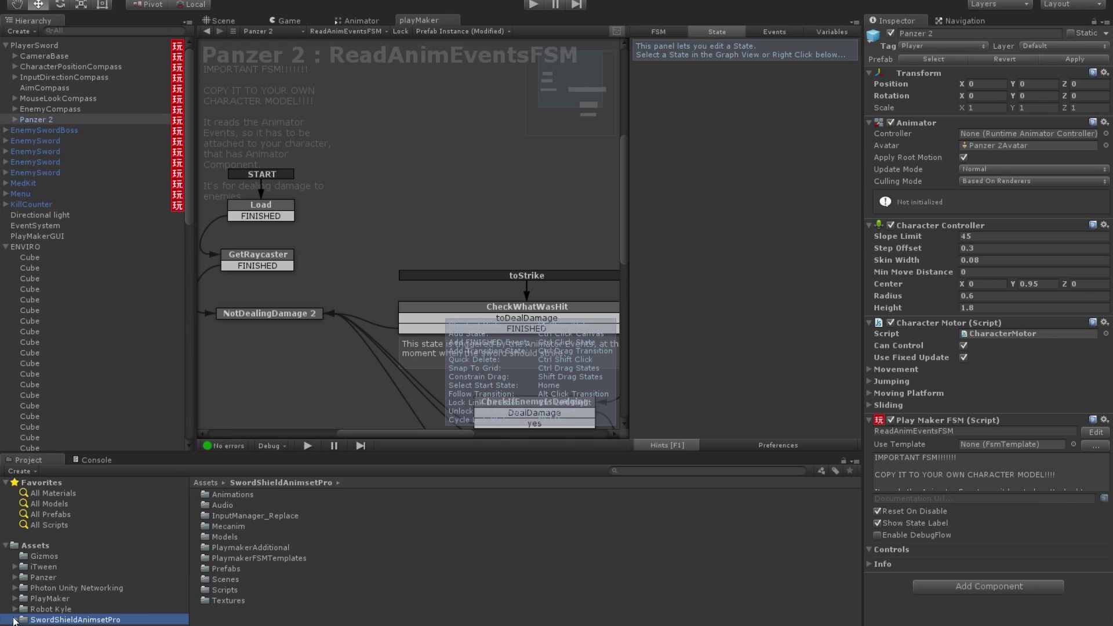
left_click(14, 620)
scroll(60, 620, "down", 3)
scroll(53, 570, "down", 1)
left_click(58, 562)
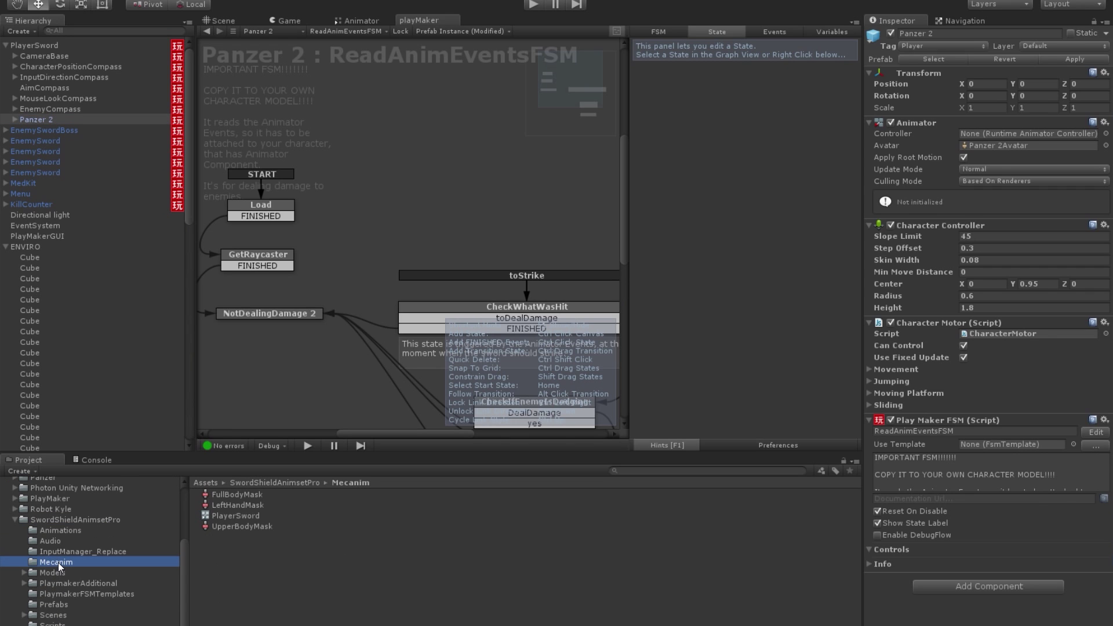
left_click_drag(244, 517, 1005, 138)
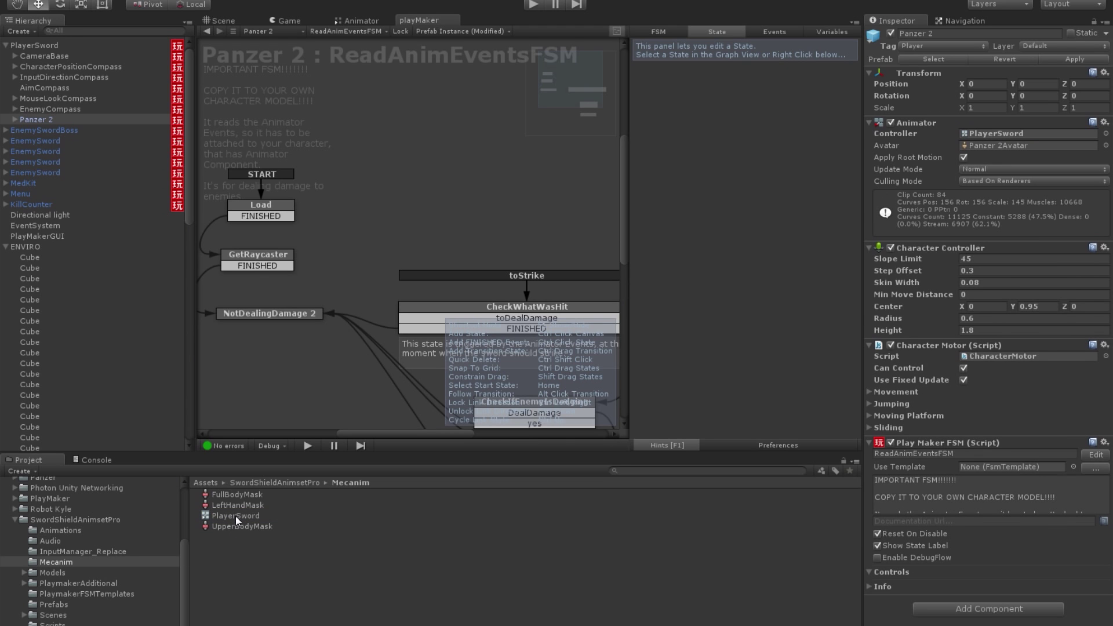
Collapse PlayerSword in the hierarchy and view the equipped Panzer 2 knight in the scene.
left_click(6, 45)
left_click(223, 19)
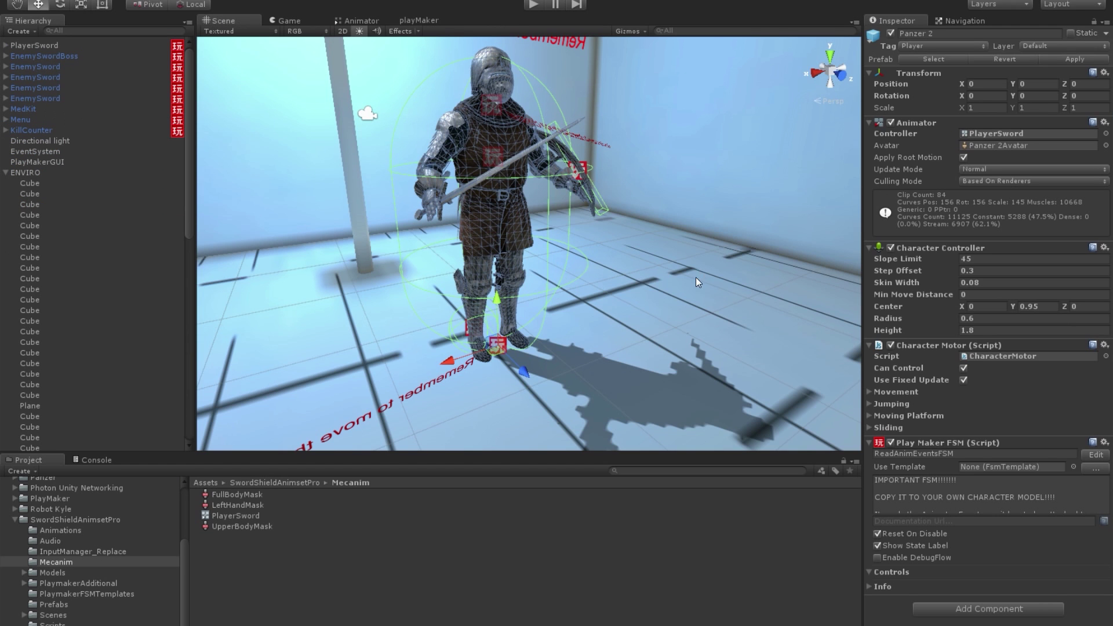
right_click_drag(695, 277, 698, 227)
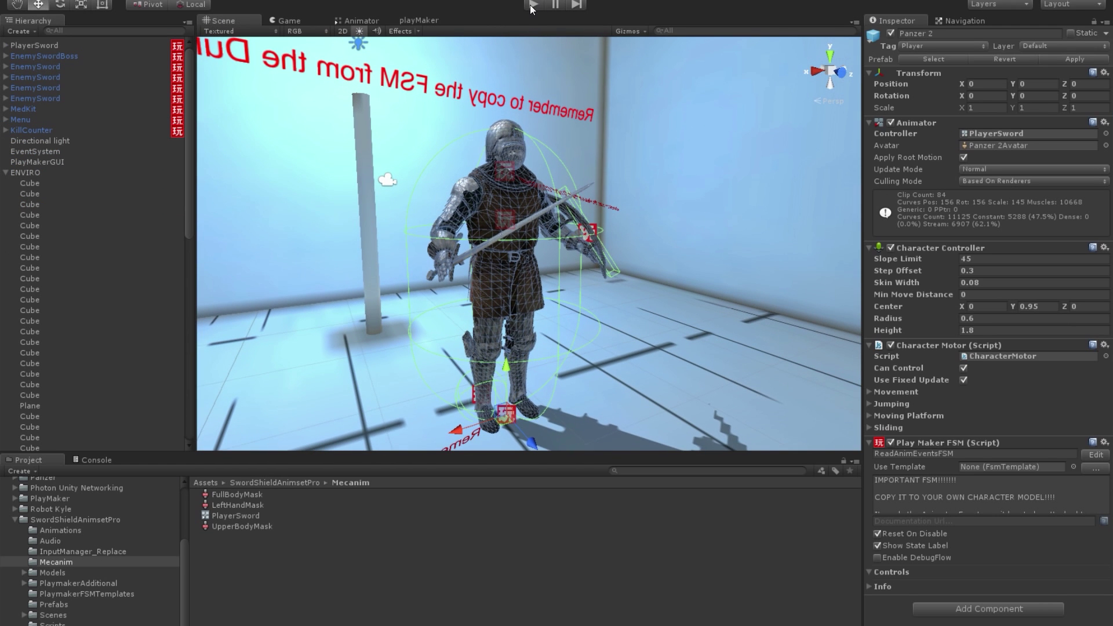
key("ctrl+z")
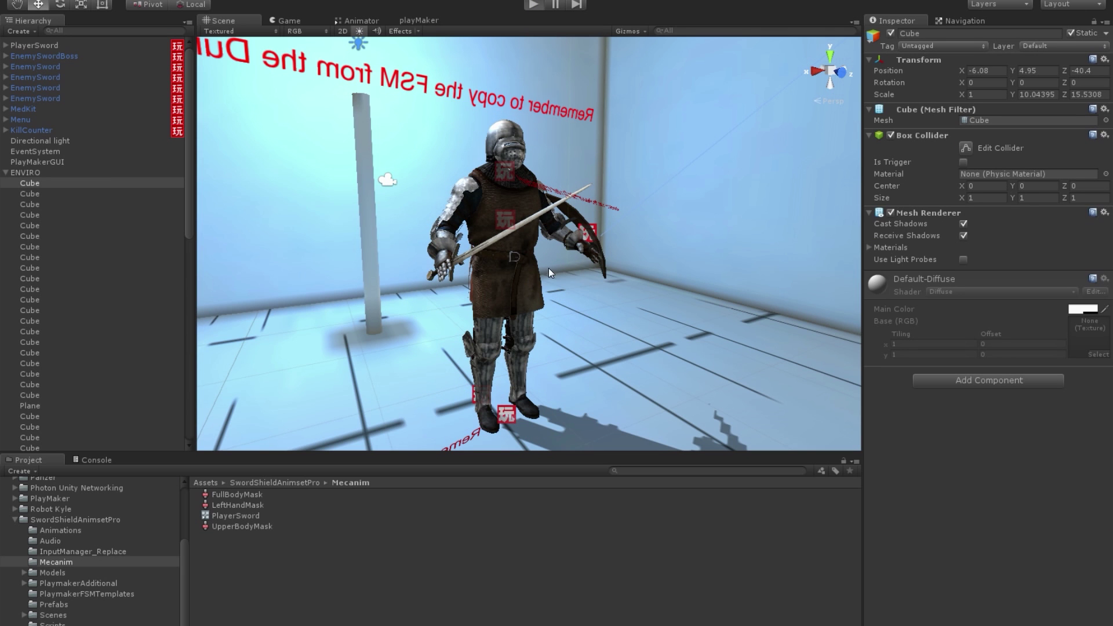
Run the game to check the knight's movement, sword attacks and how he holds the weapons, and end the play test.
key("ctrl+p")
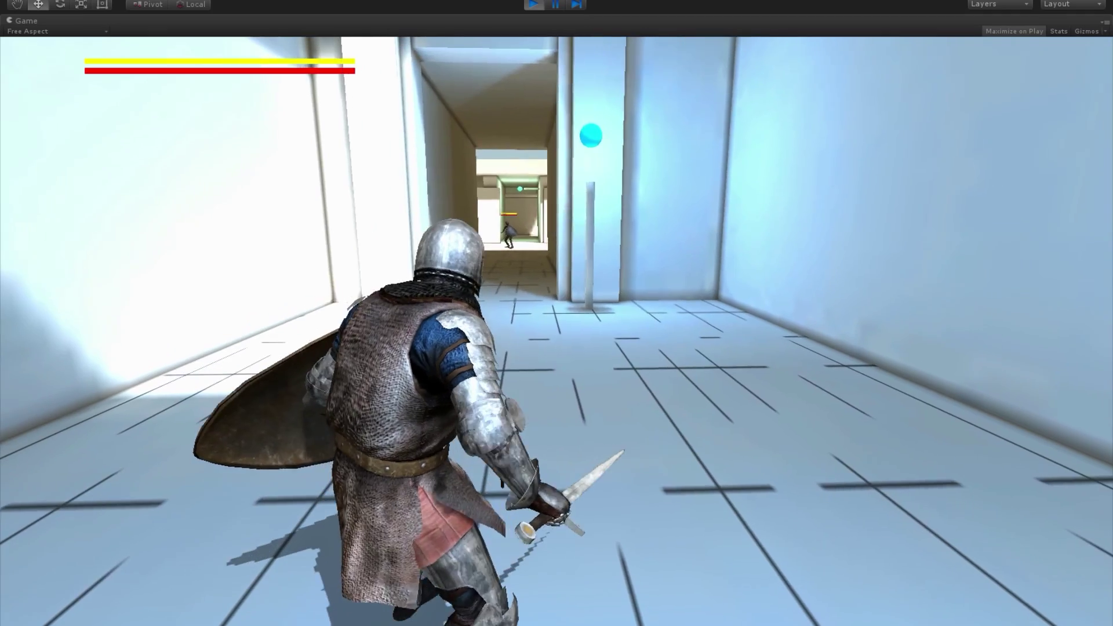
key("w")
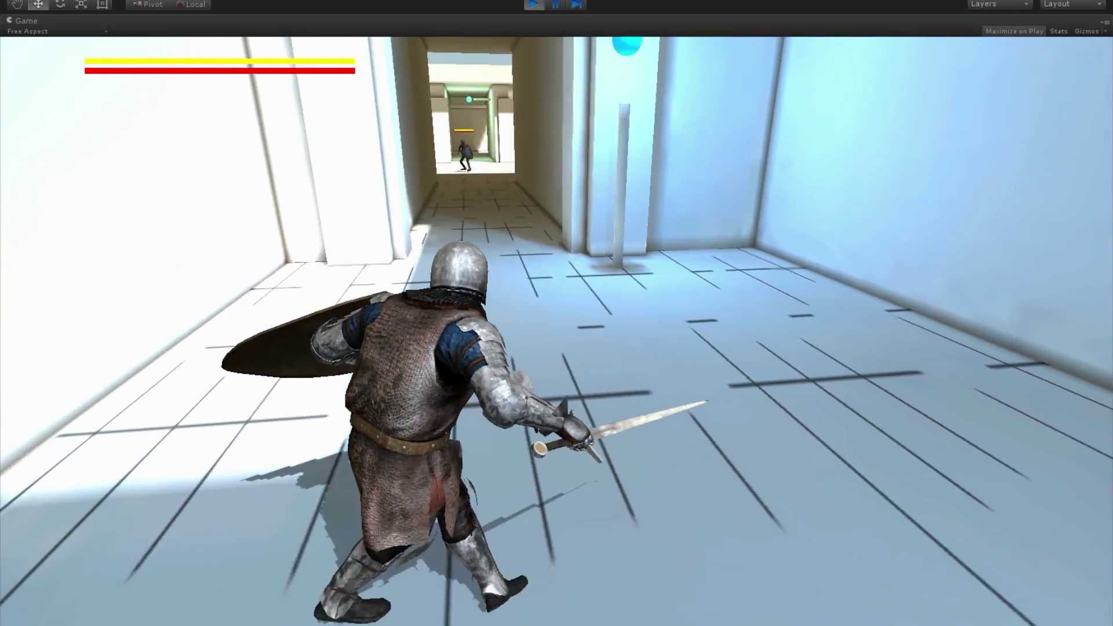
key("w")
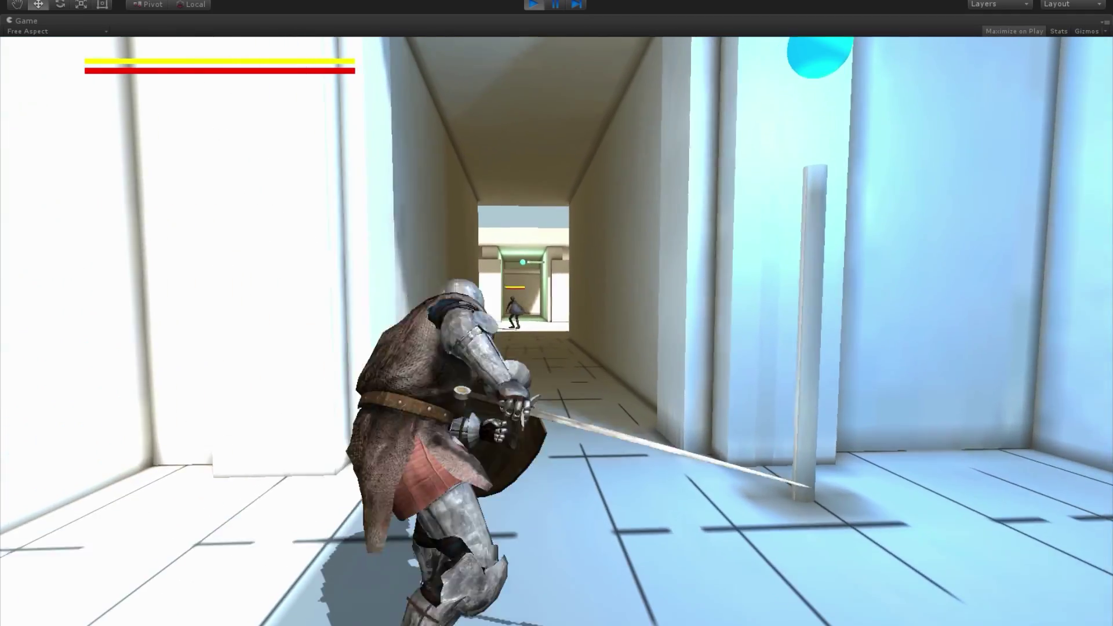
key("w")
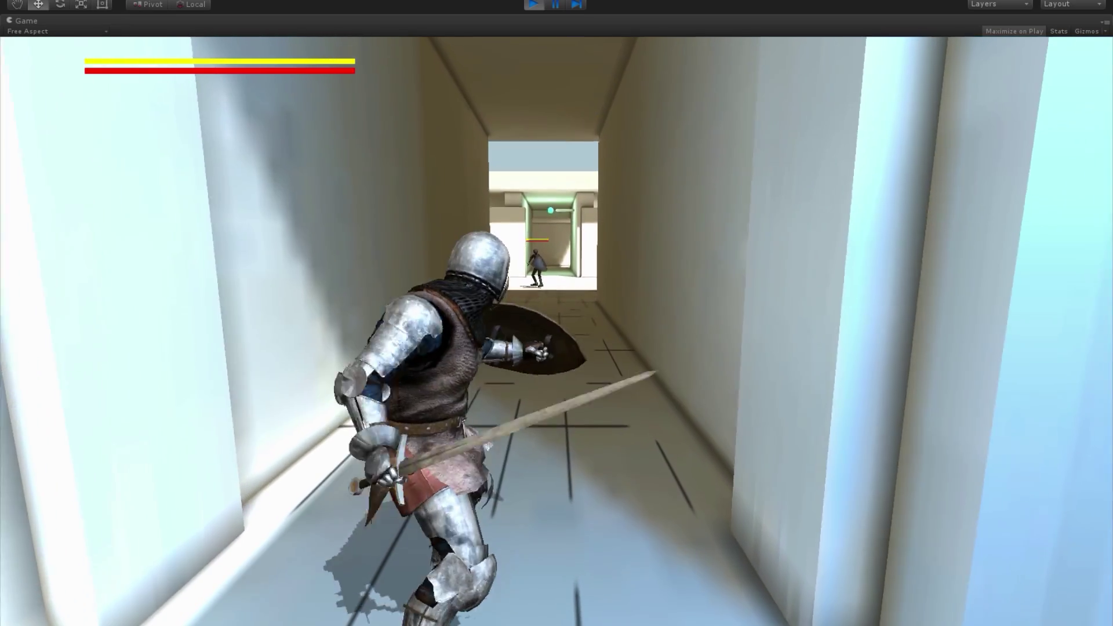
key("w")
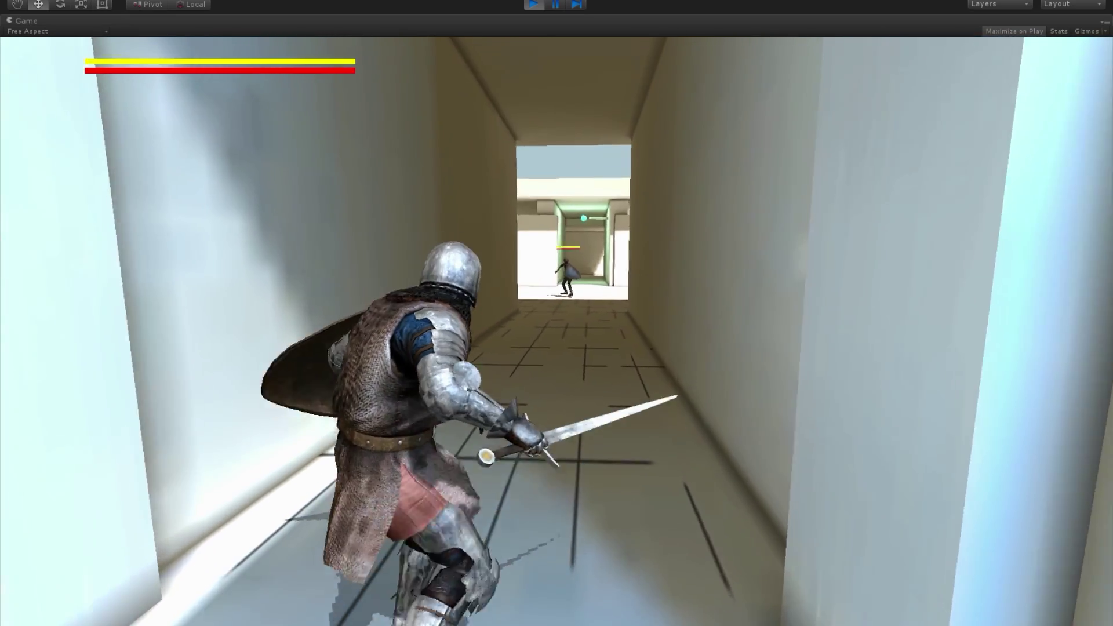
key("w")
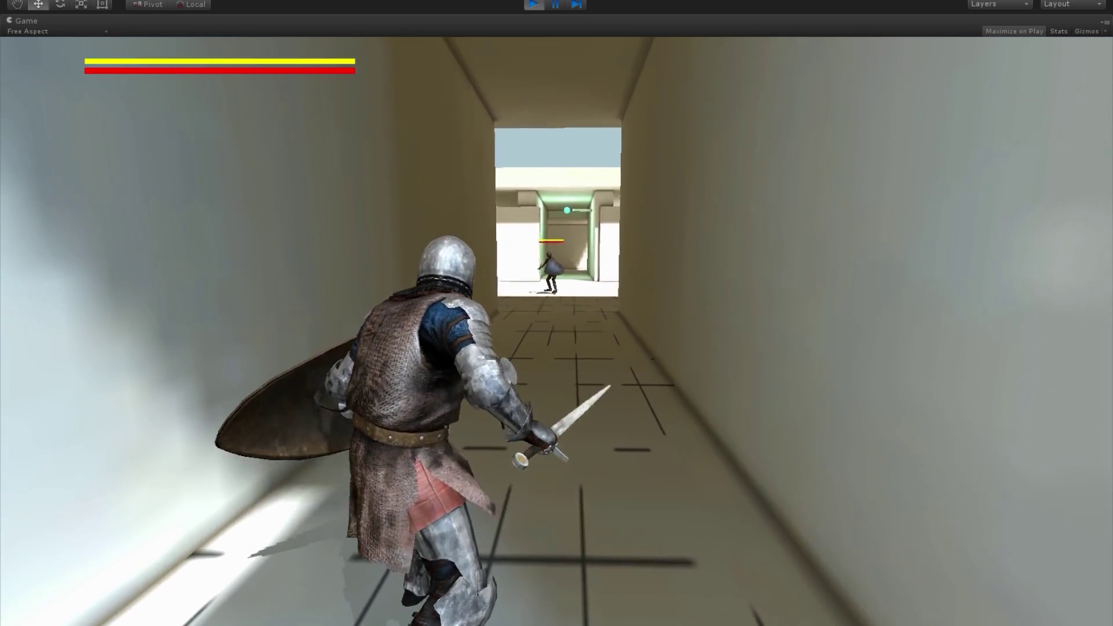
key("w")
key("super")
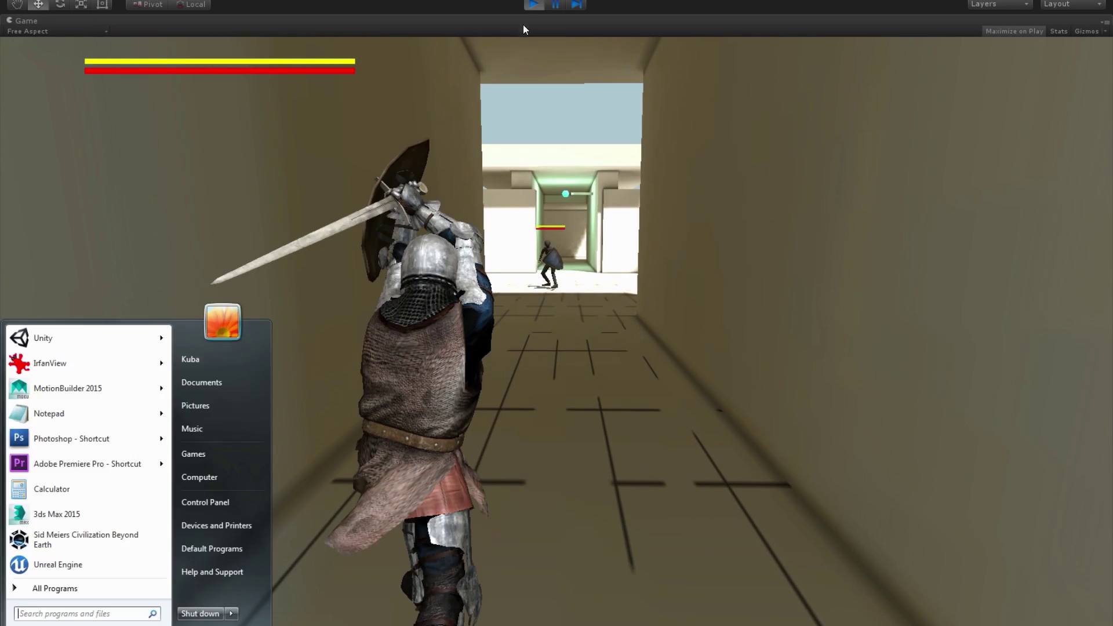
left_click(528, 5)
left_click(530, 4)
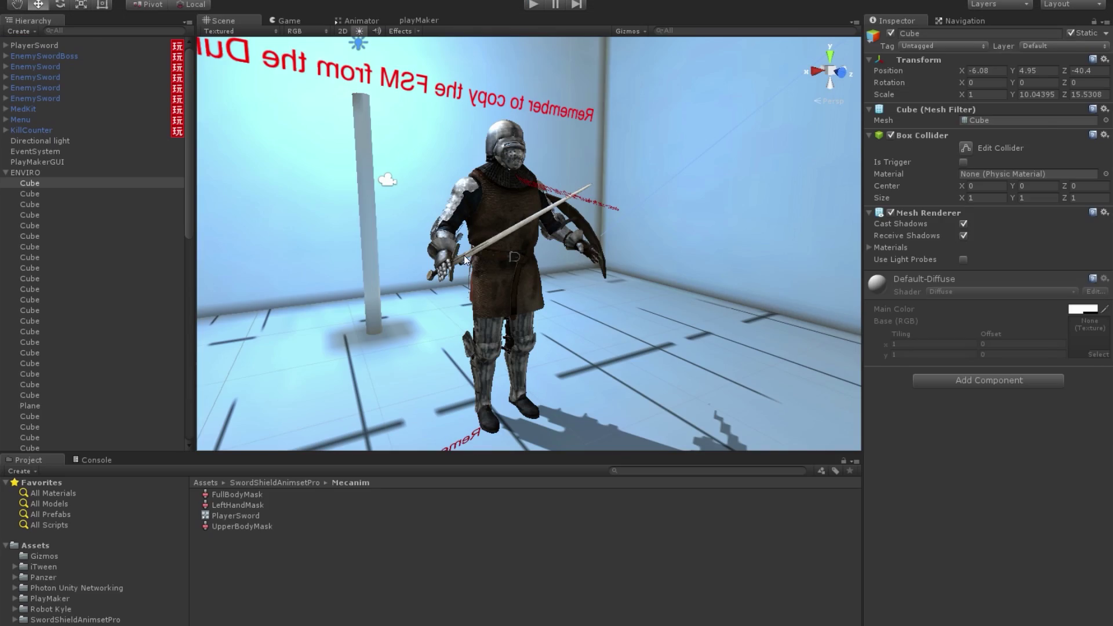
Rotate the Sword in the knight's right hand to about -1.6, 153.7, 268.6 and move it to position 0.072, 0.027, 0.01.
left_click(465, 260)
key("f")
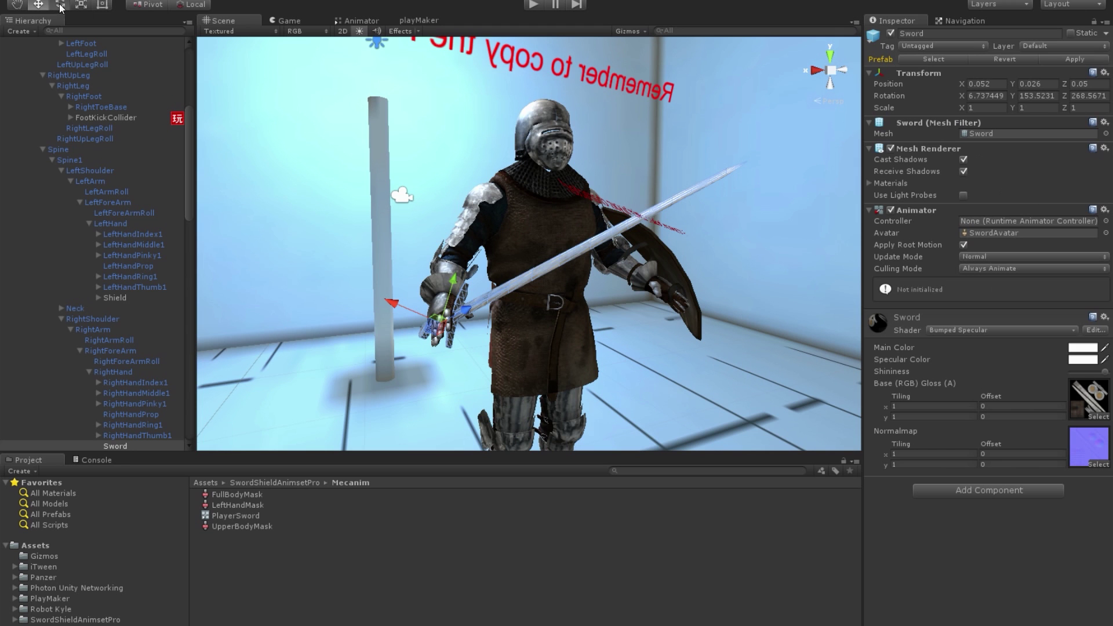
key("e")
left_click_drag(435, 301, 452, 302)
middle_click_drag(452, 302, 529, 241)
mouse_move(529, 241)
left_mouse_down("alt")
mouse_move(550, 238)
mouse_move(527, 236)
left_mouse_up("alt")
mouse_move(527, 236)
middle_mouse_down()
mouse_move(532, 209)
mouse_move(530, 237)
middle_mouse_up()
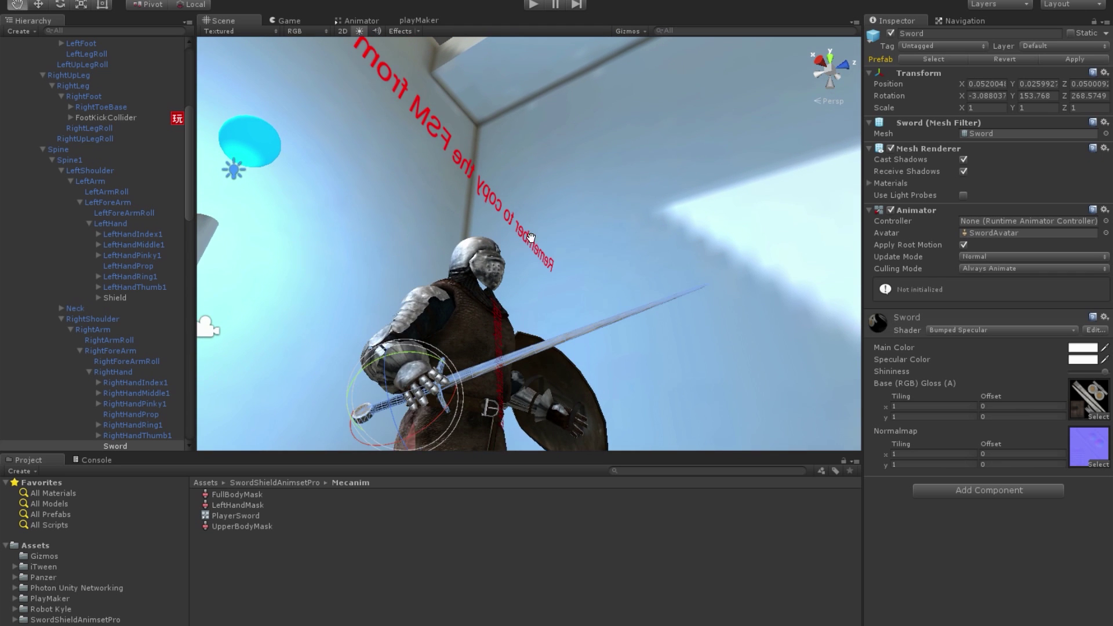
left_click_drag(422, 373, 457, 255, "alt")
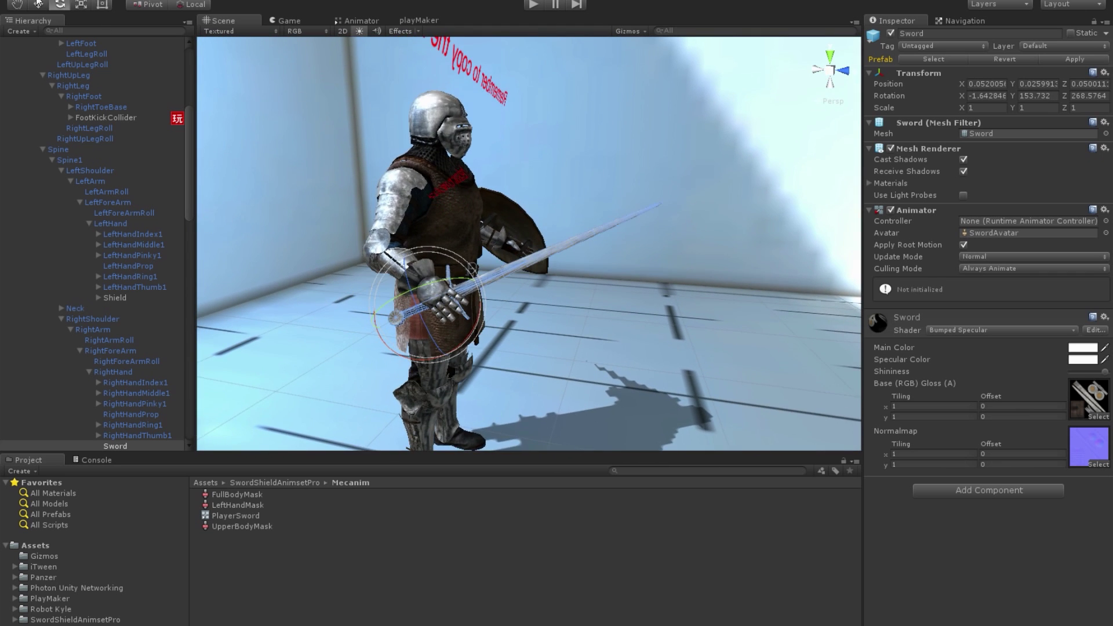
key("w")
left_click_drag(474, 294, 484, 282)
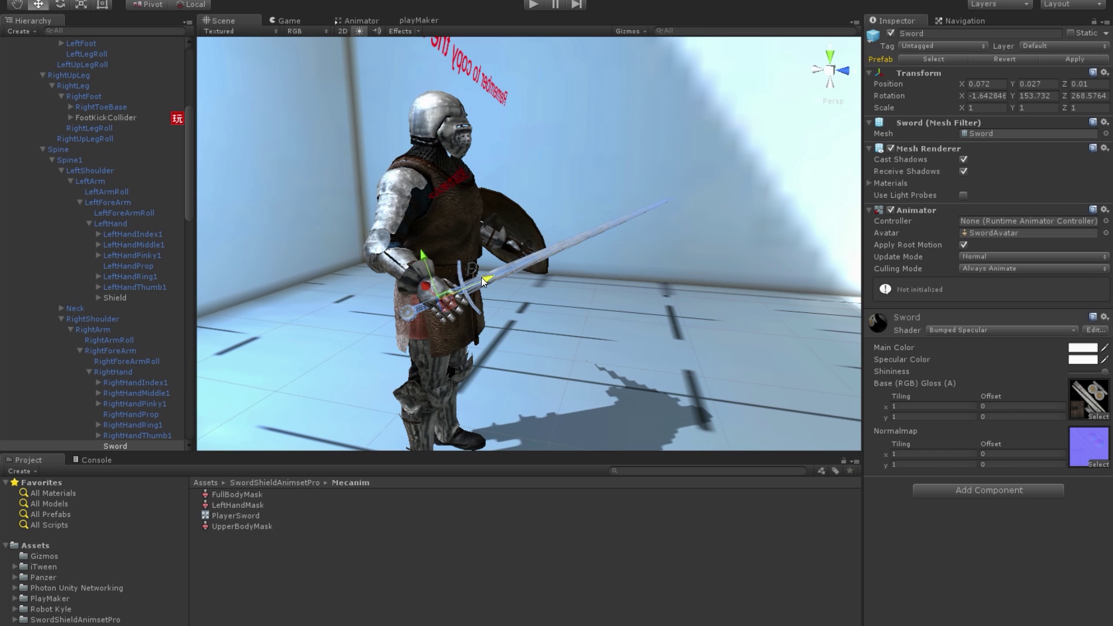
Rotate the Sword to about 0.3, 145.4, 270.4 and fine-tune its angle in the knight's grip.
left_click(62, 5)
left_click_drag(638, 290, 510, 298, "alt")
mouse_move(510, 299)
middle_mouse_down()
mouse_move(724, 298)
mouse_move(513, 302)
middle_mouse_up()
left_click_drag(513, 301, 375, 311, "alt")
middle_click_drag(361, 261, 369, 260)
left_click_drag(348, 280, 340, 285)
middle_click_drag(340, 286, 534, 285)
left_click_drag(535, 289, 651, 294, "alt")
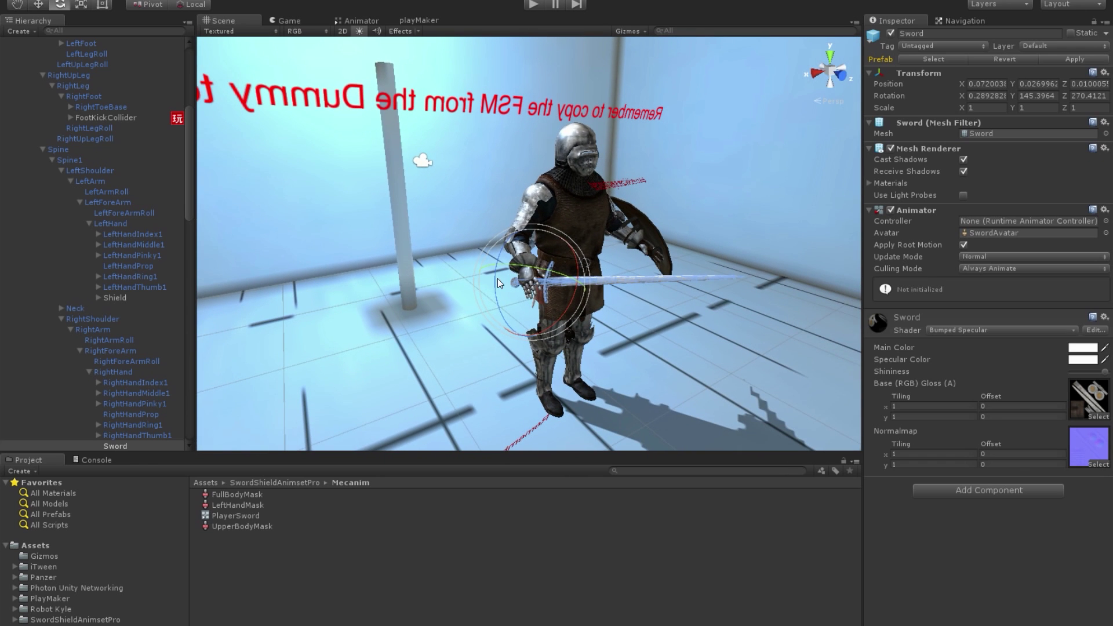
left_click_drag(498, 280, 495, 274)
Run the game, take the knight down the corridor to fight the enemy with the sword, and end the play test.
key("ctrl+p")
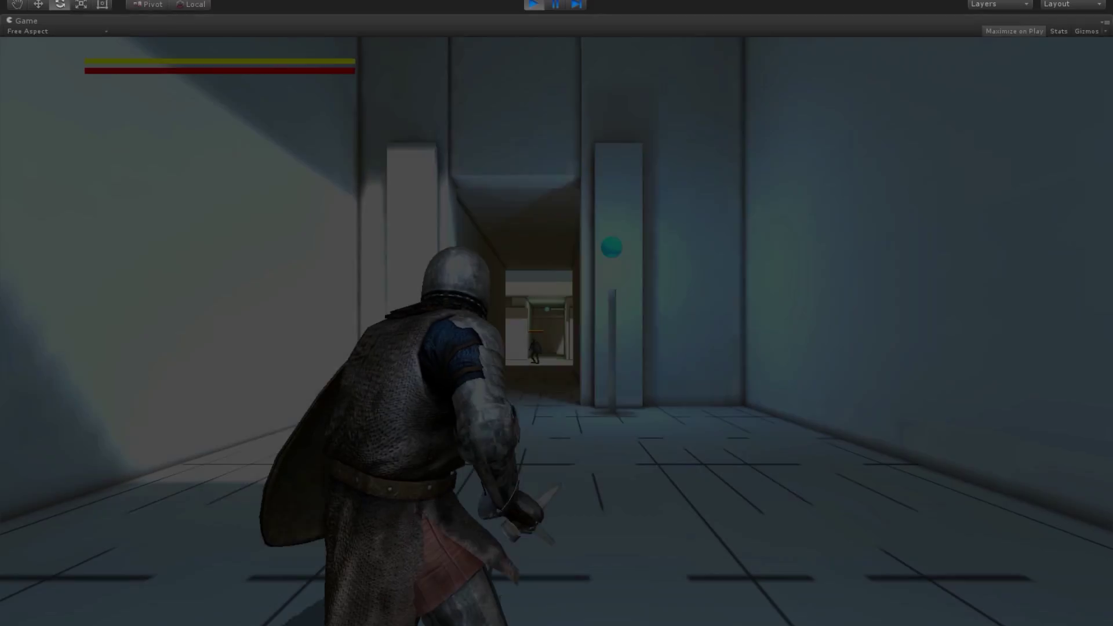
key("w")
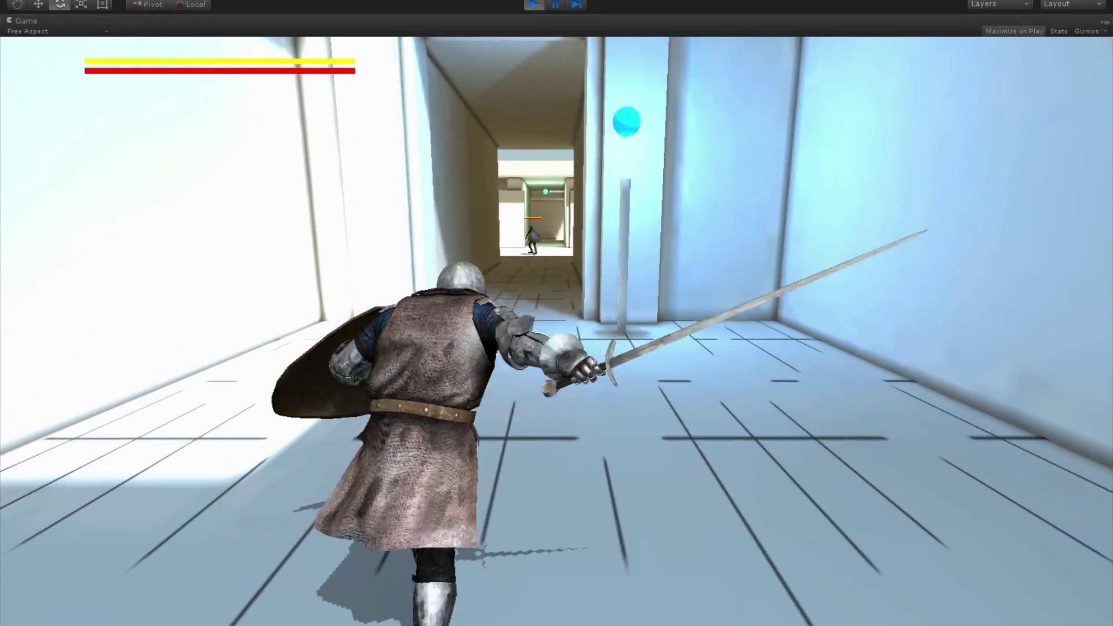
key("w")
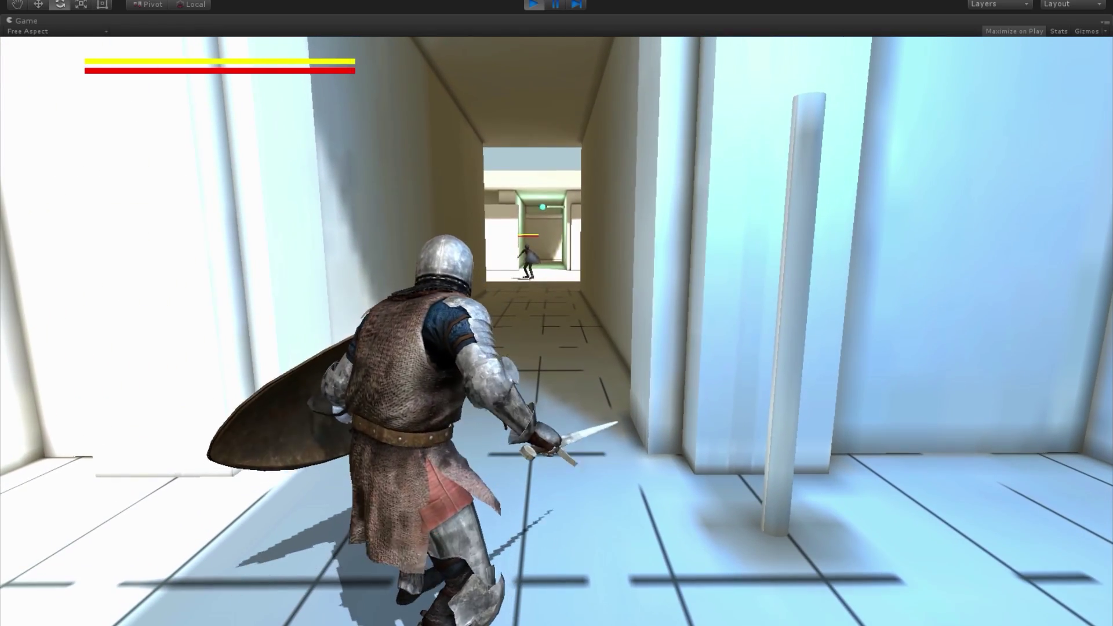
key("w")
key("w")
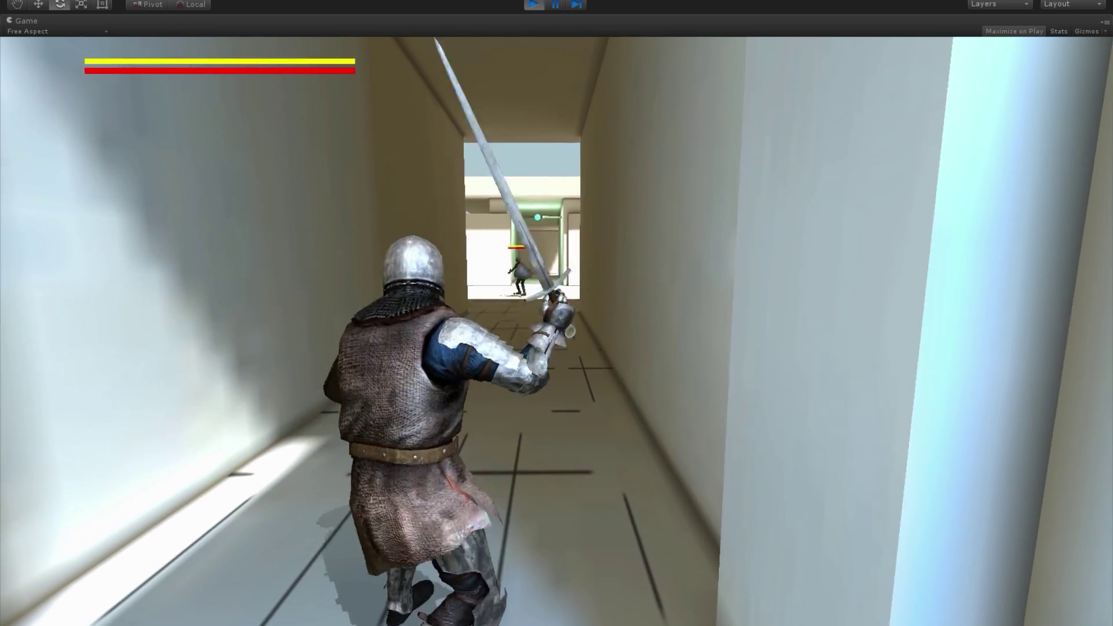
key("w")
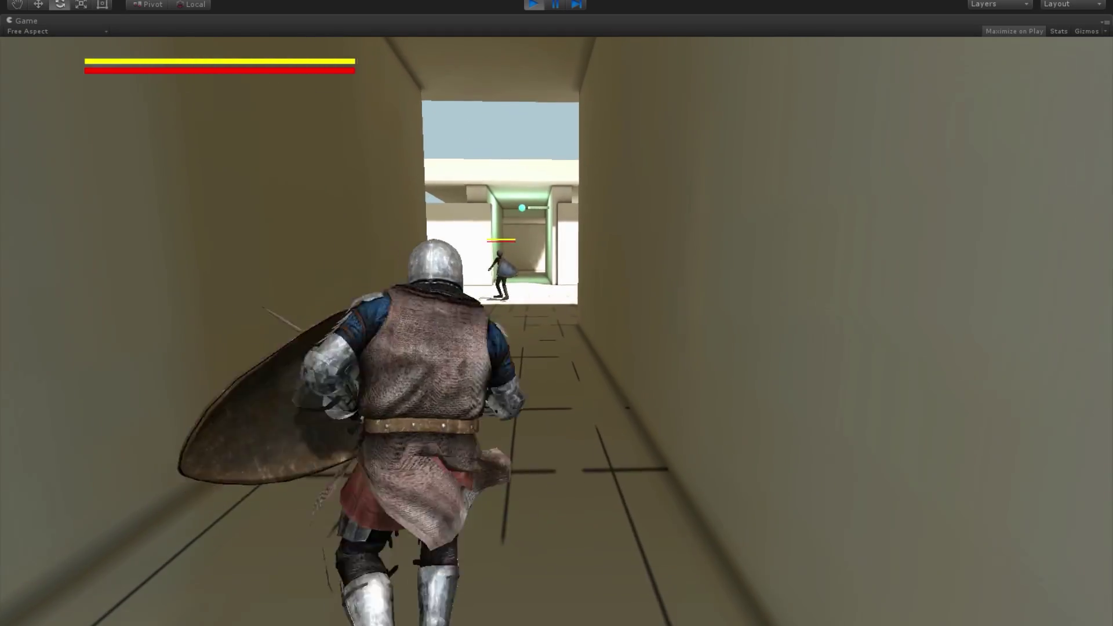
key("w")
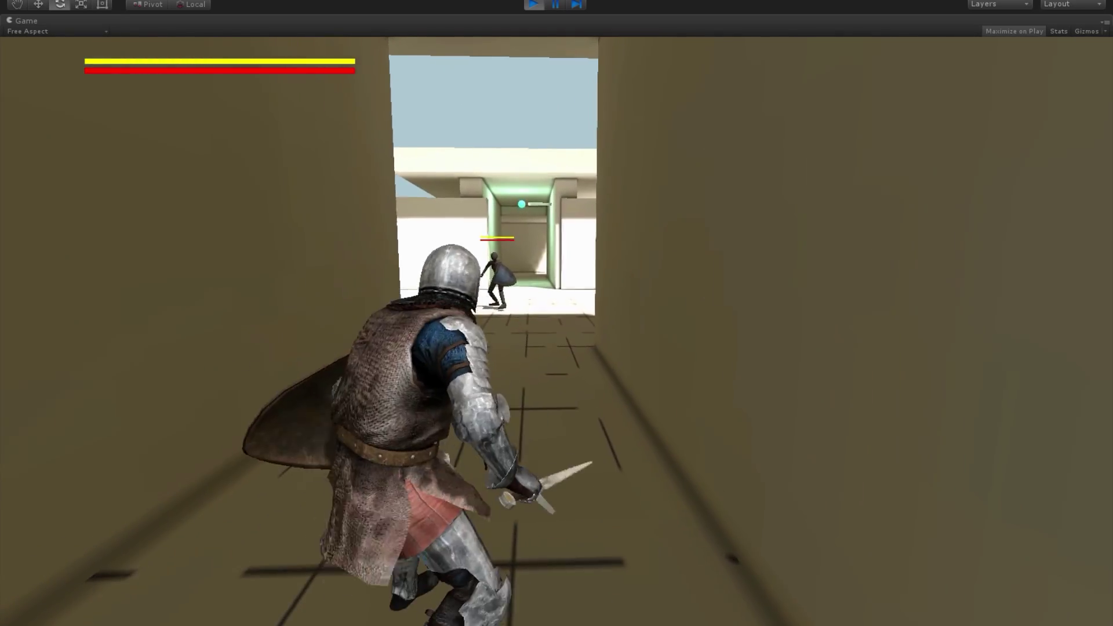
key("w")
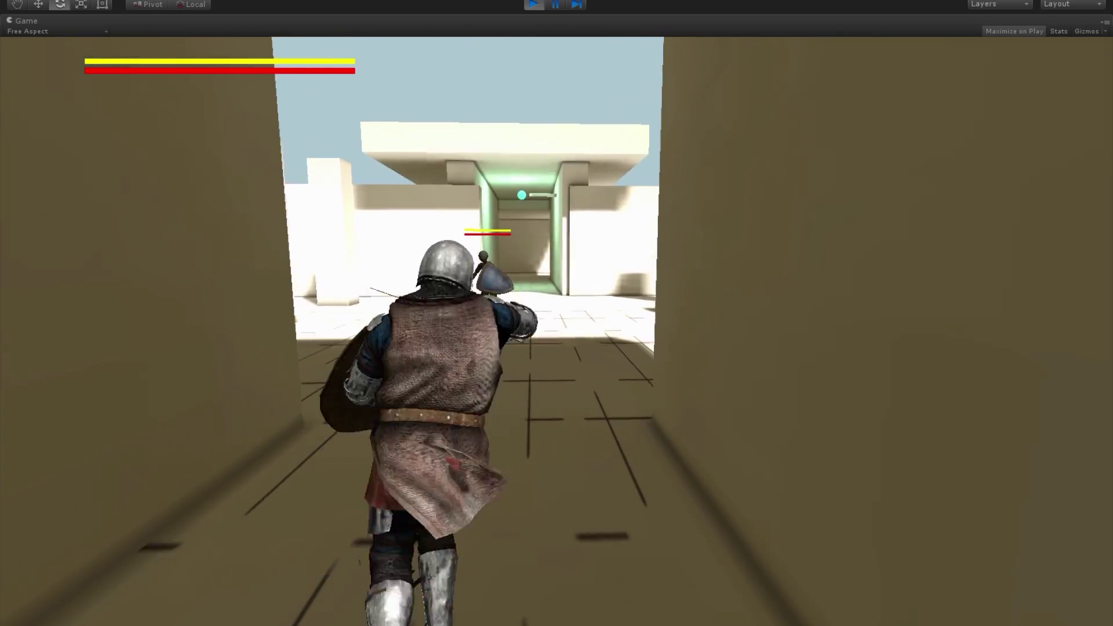
key("w")
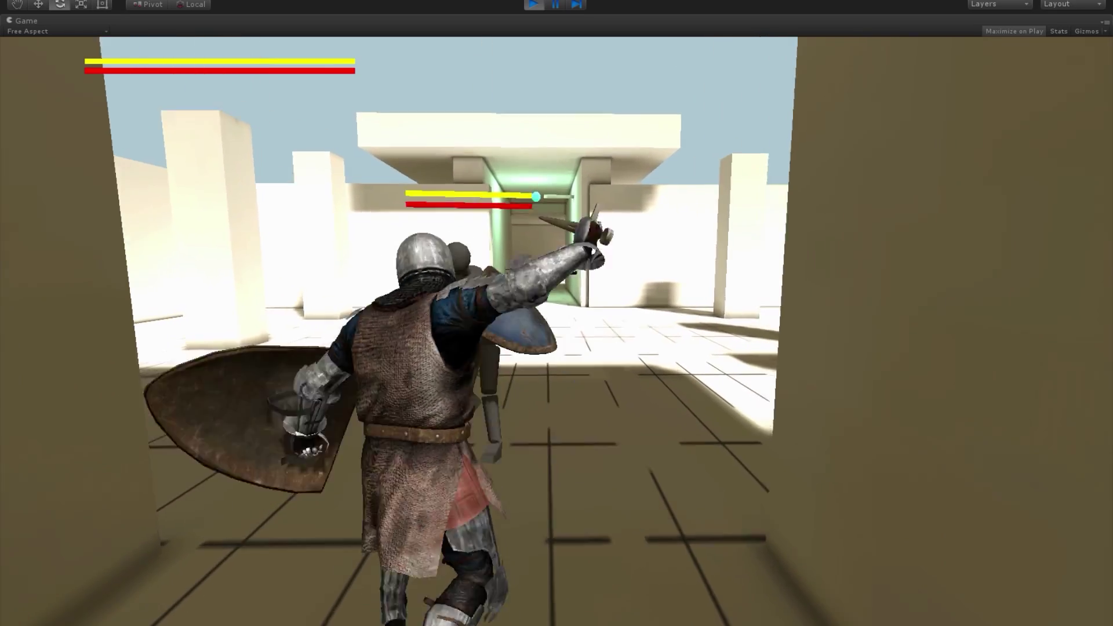
key("w")
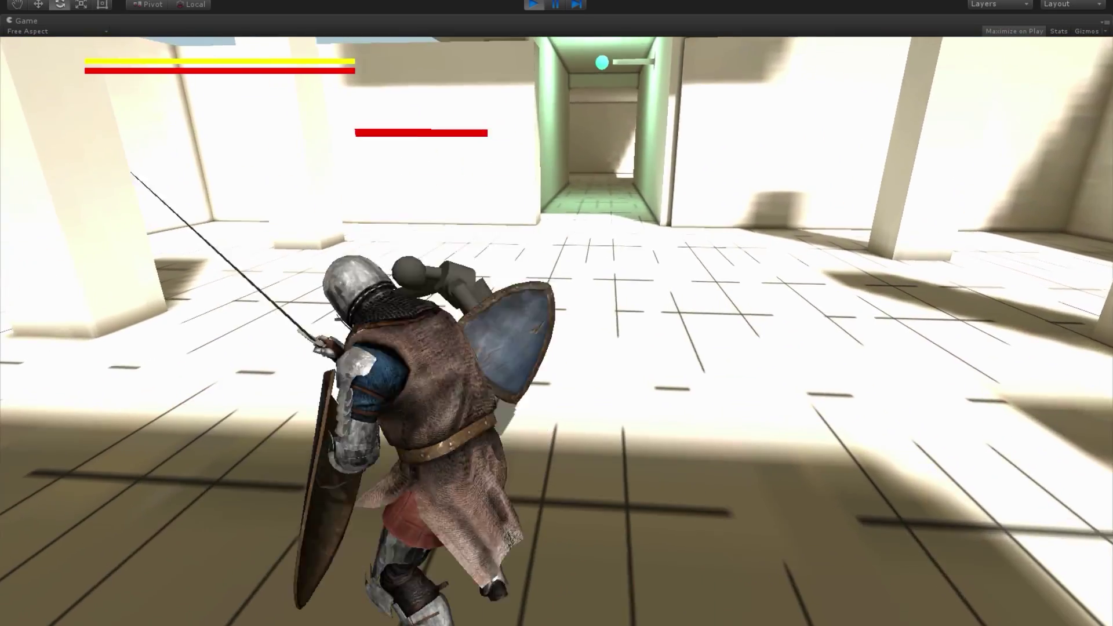
key("w")
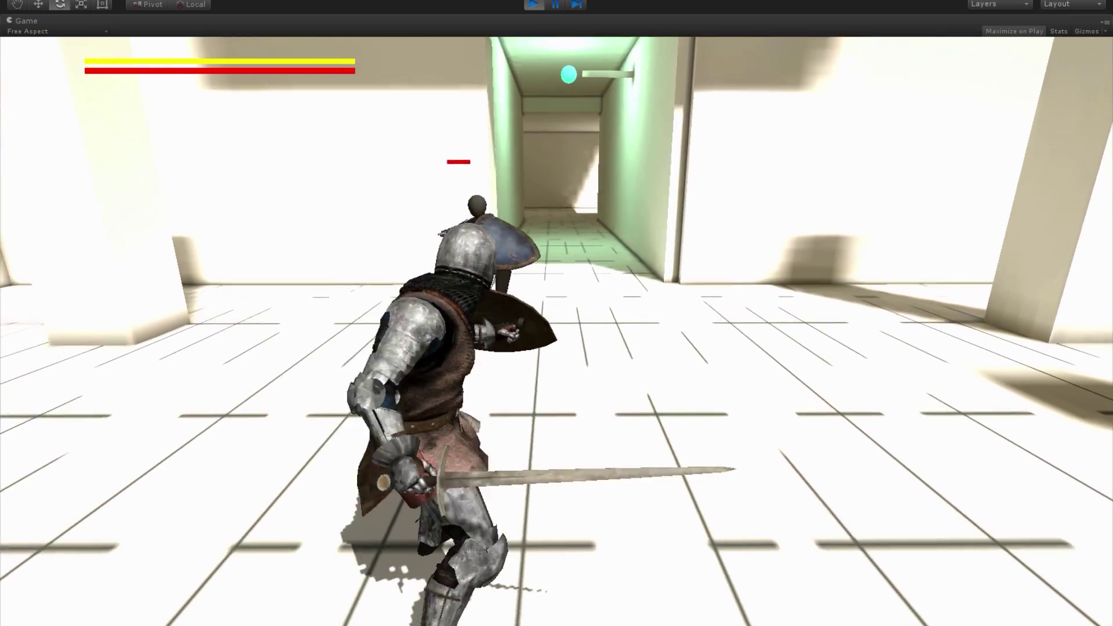
key("w")
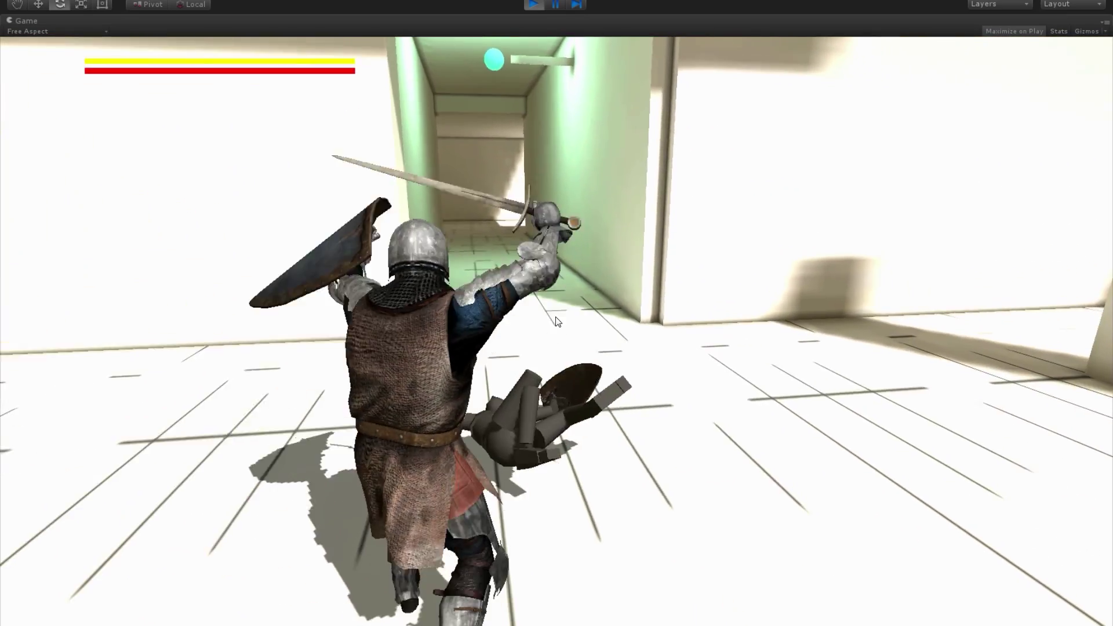
key("super")
left_click(526, 3)
left_click(530, 4)
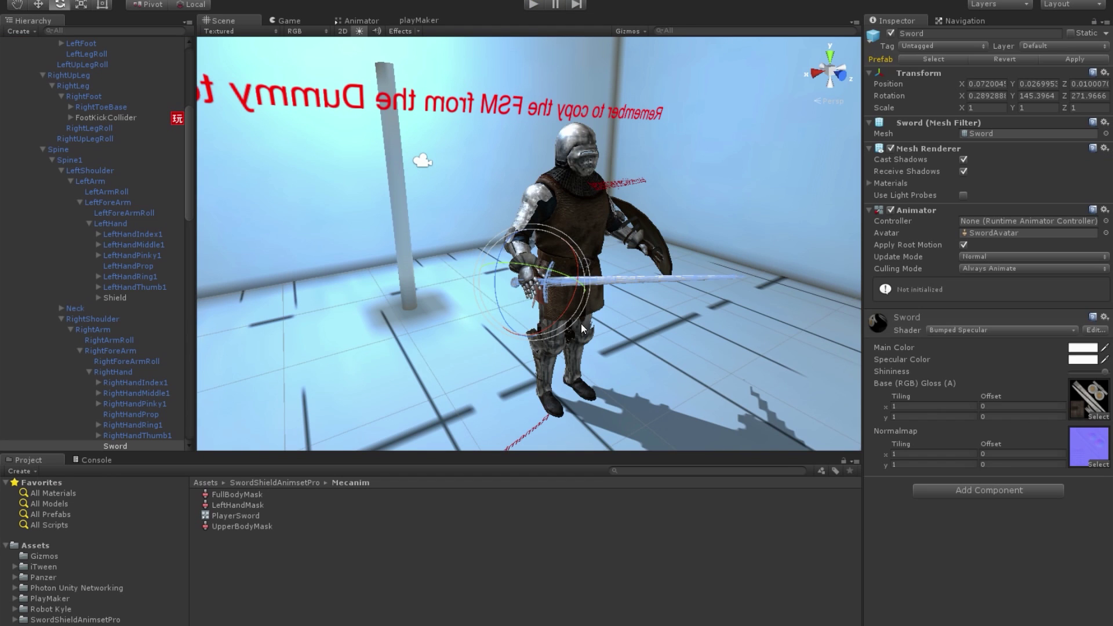
Try rotating the Sword to about 34.7, 146.7, 272.4 and check the grip in a short play test.
left_click_drag(544, 270, 482, 254)
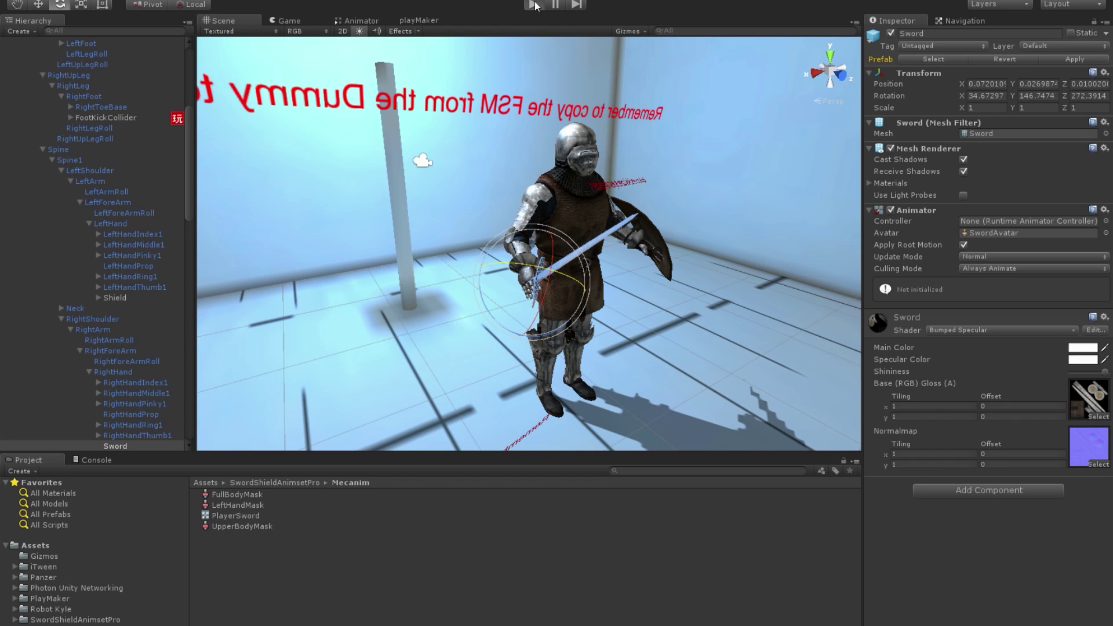
key("ctrl+p")
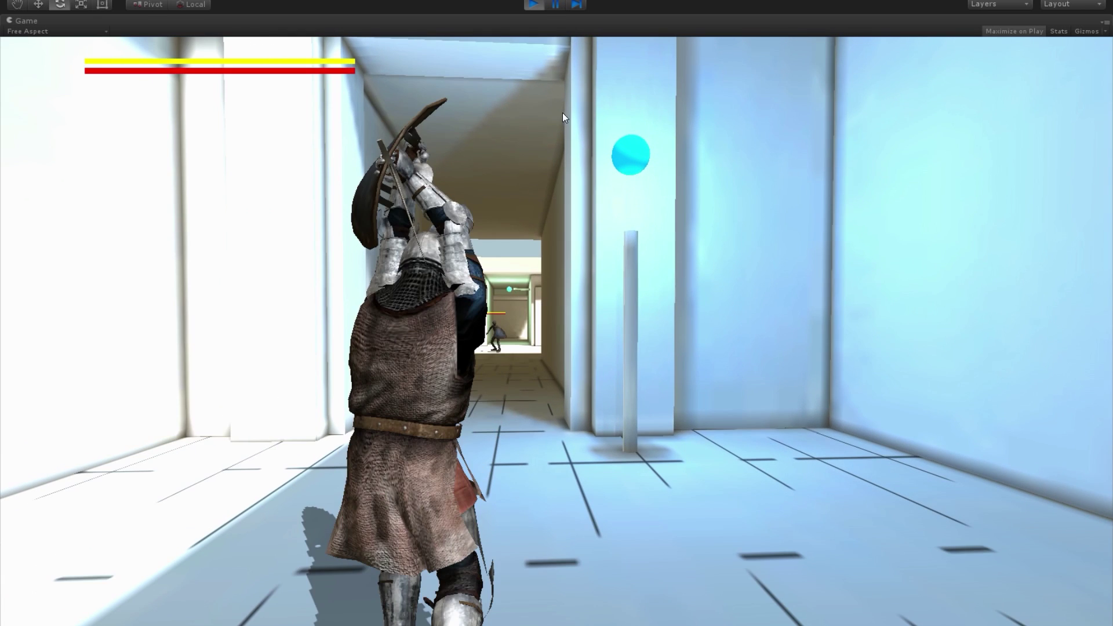
left_click(531, 5)
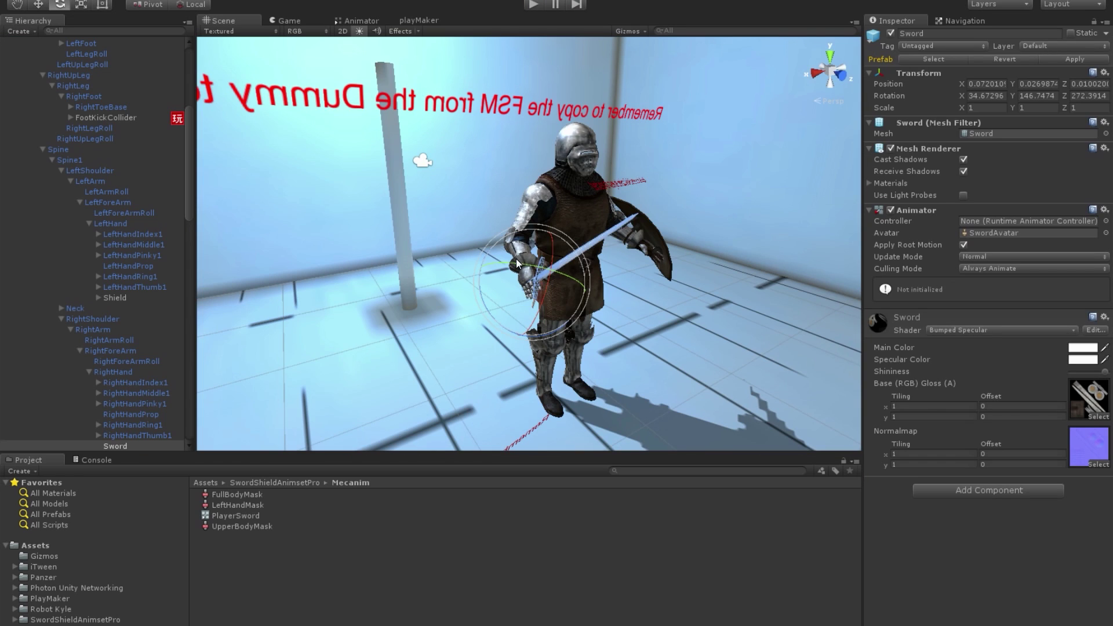
Try rotating the Sword to about -4, 145.2, 272 and check the knight's sword attacks in a play test.
left_click_drag(516, 261, 578, 274)
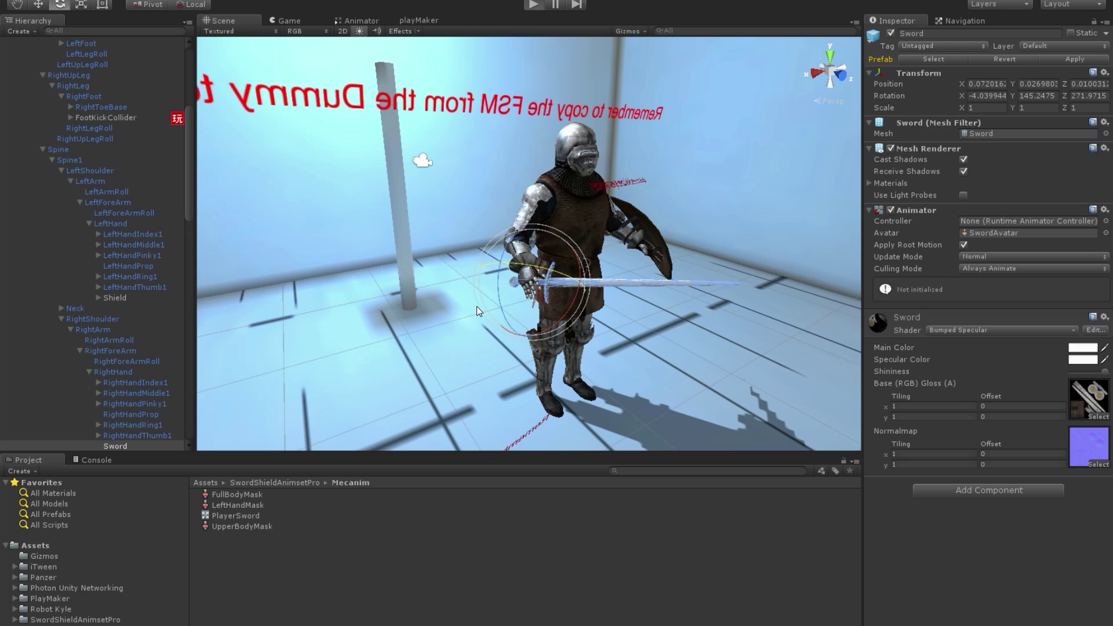
key("ctrl+p")
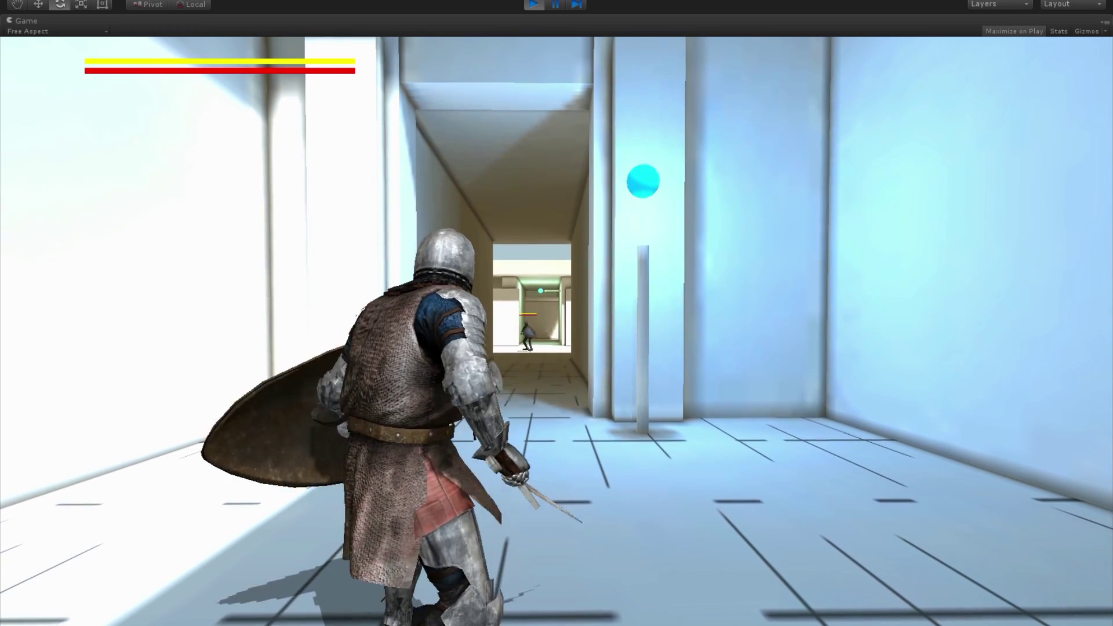
key("super")
left_click(535, 6)
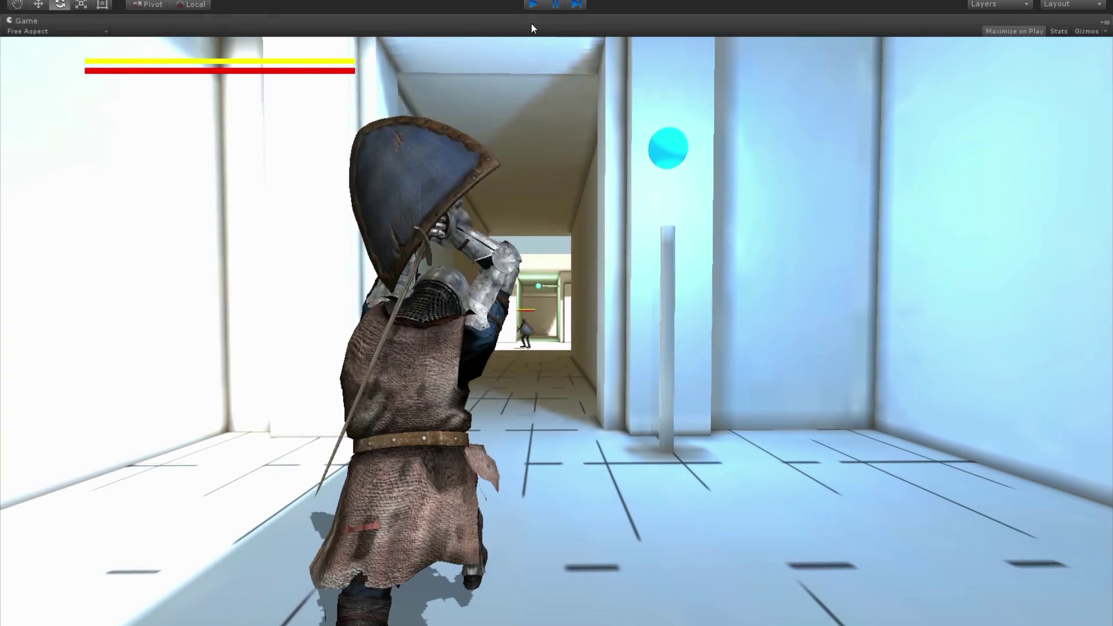
Try rotating the Sword to about 325.6, 144, 272.4 and check its angle during attacks in a play test.
left_click_drag(533, 267, 591, 273)
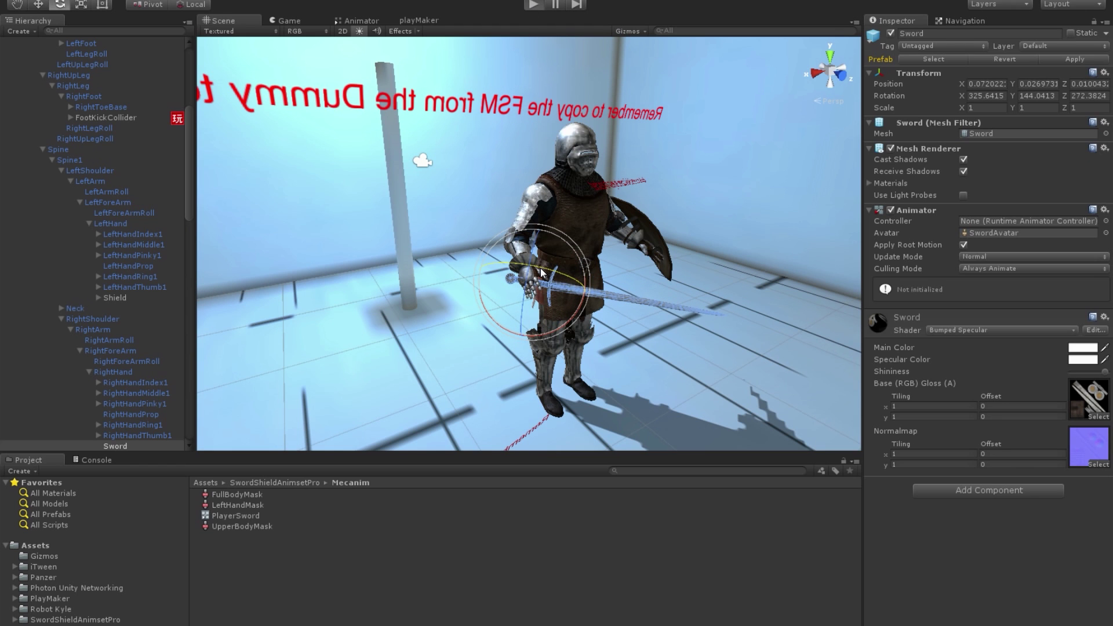
left_click(534, 4)
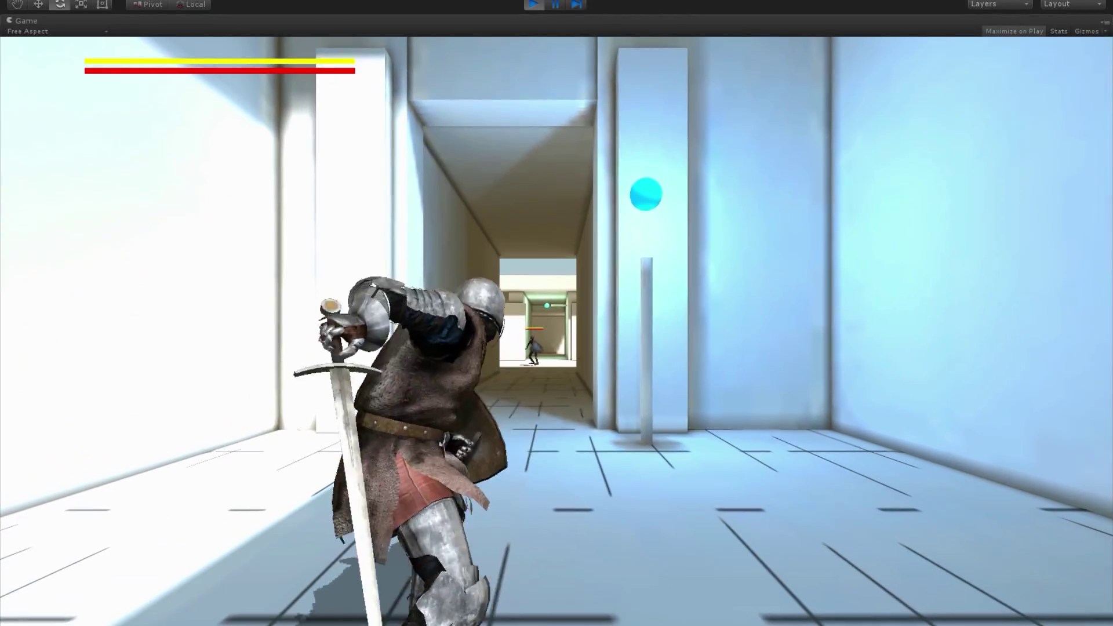
key("super")
left_click(536, 6)
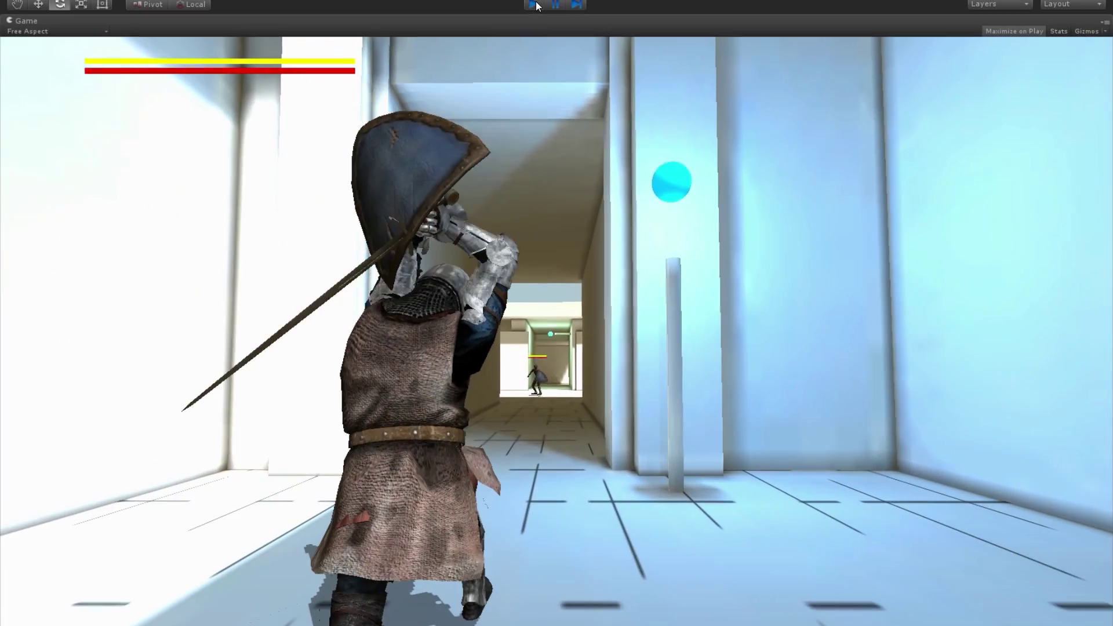
Make the Sword a child of RightHandProp under the knight's RightHand.
scroll(105, 319, "down", 2)
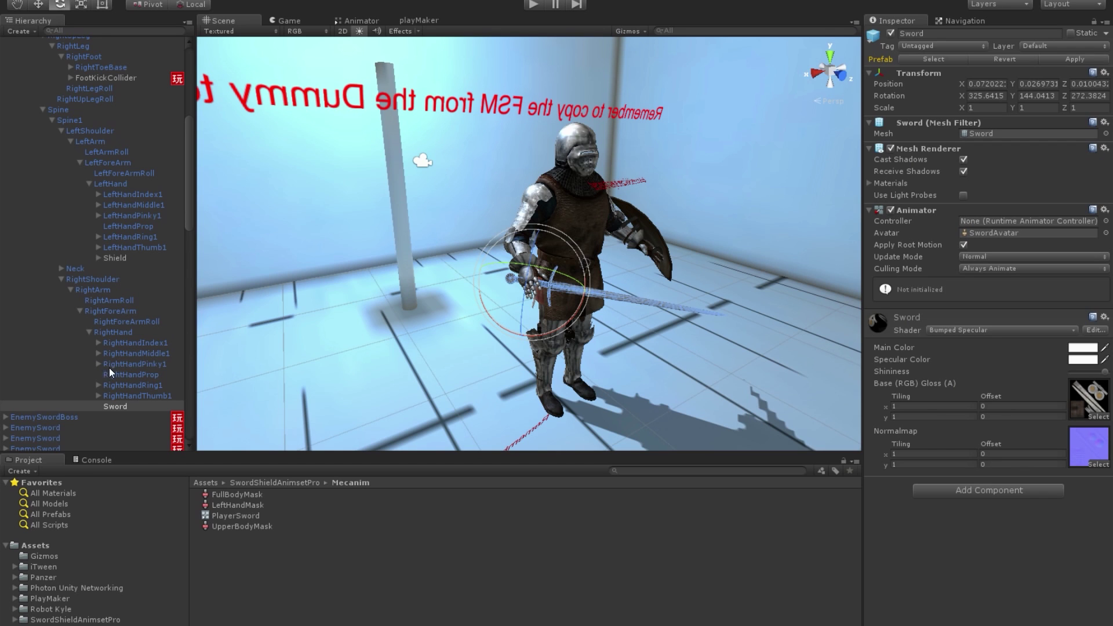
left_click_drag(109, 368, 112, 371)
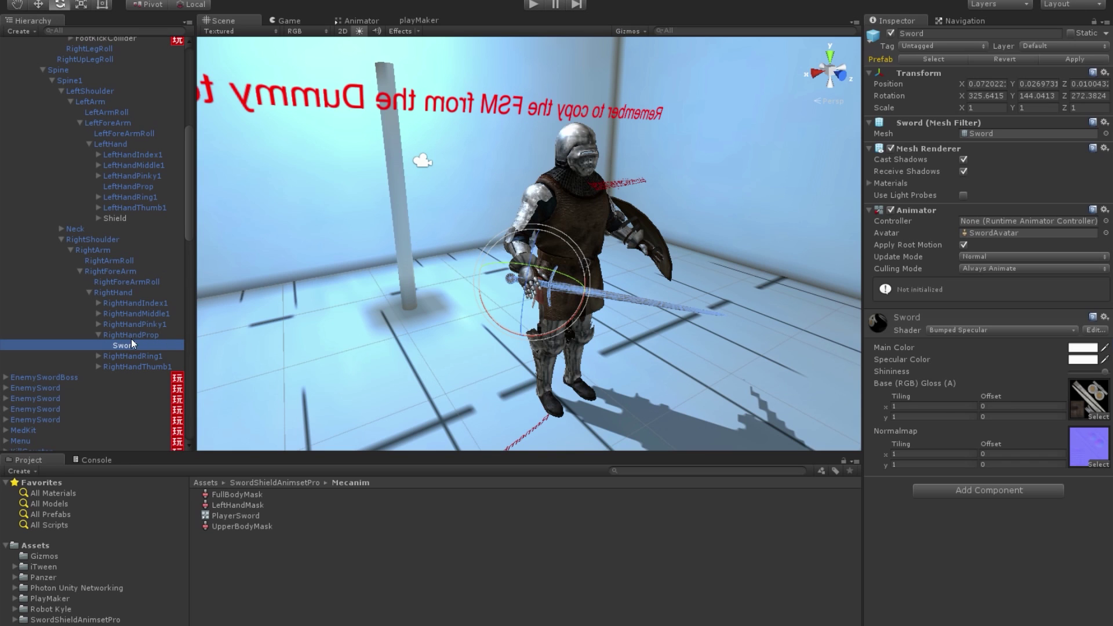
key("ctrl+z")
Set the Sword's position and rotation to 0 on all axes.
left_click(991, 97)
type("0")
key("Return")
left_click(985, 84)
type("0")
left_click(1037, 85)
type("0")
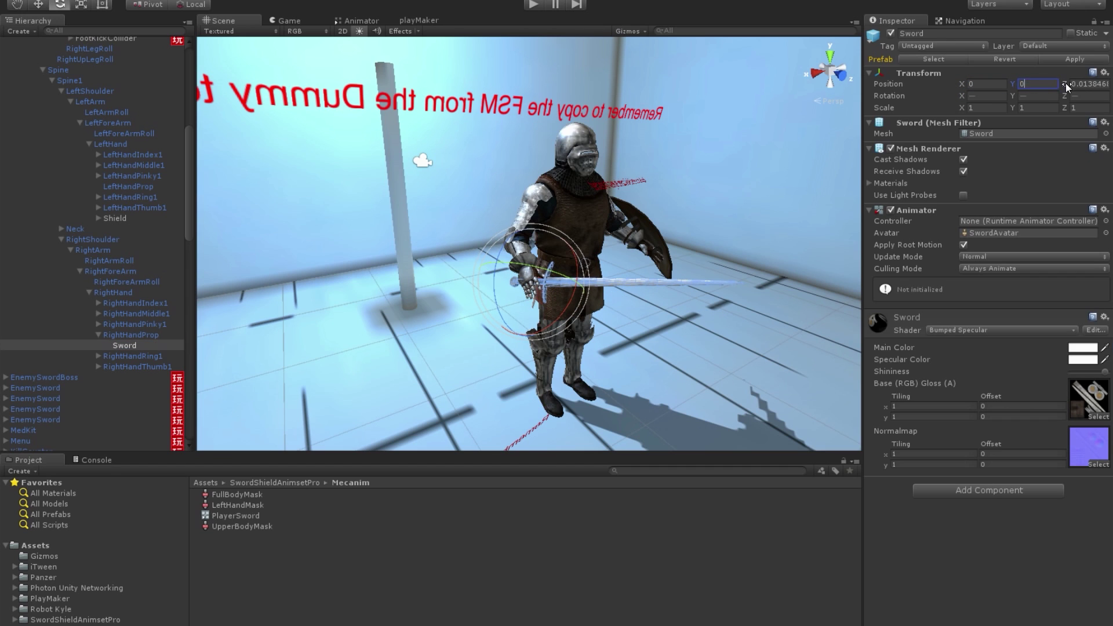
left_click(1081, 84)
type("0")
left_click(1084, 96)
type("0")
left_click(1029, 98)
type("0")
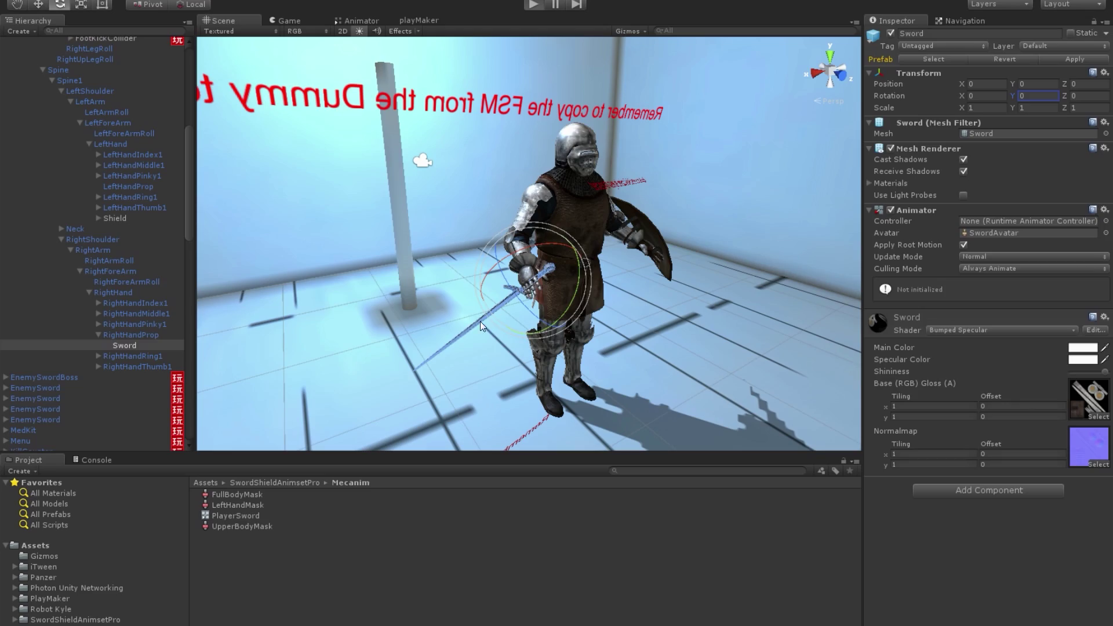
Run the game to check how the knight holds and swings the sword from RightHandProp, and end the play test.
key("ctrl+p")
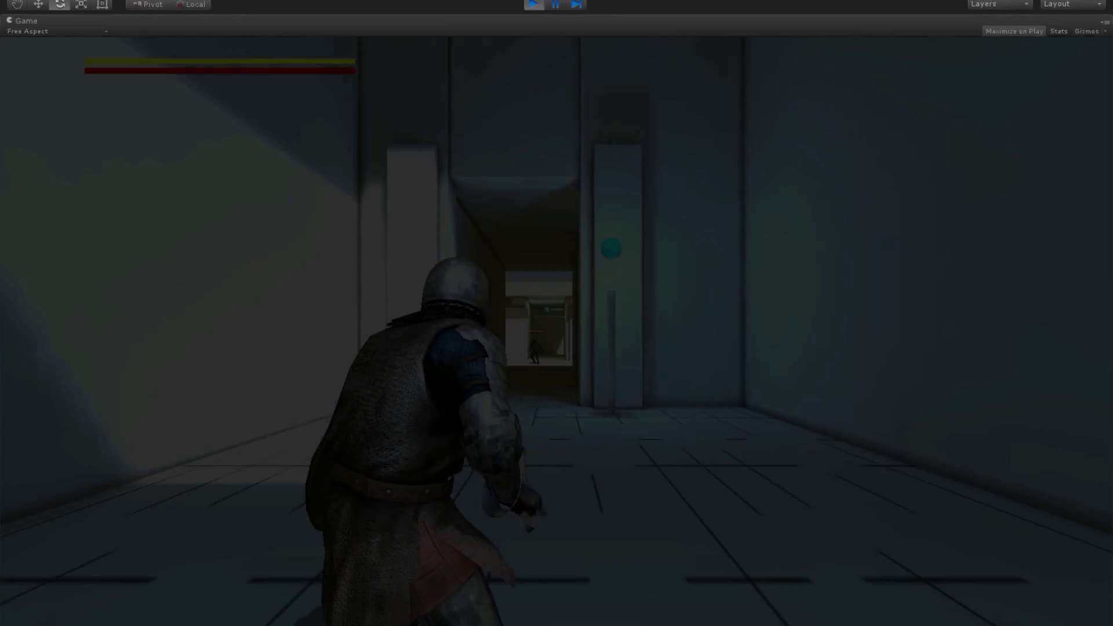
key("w")
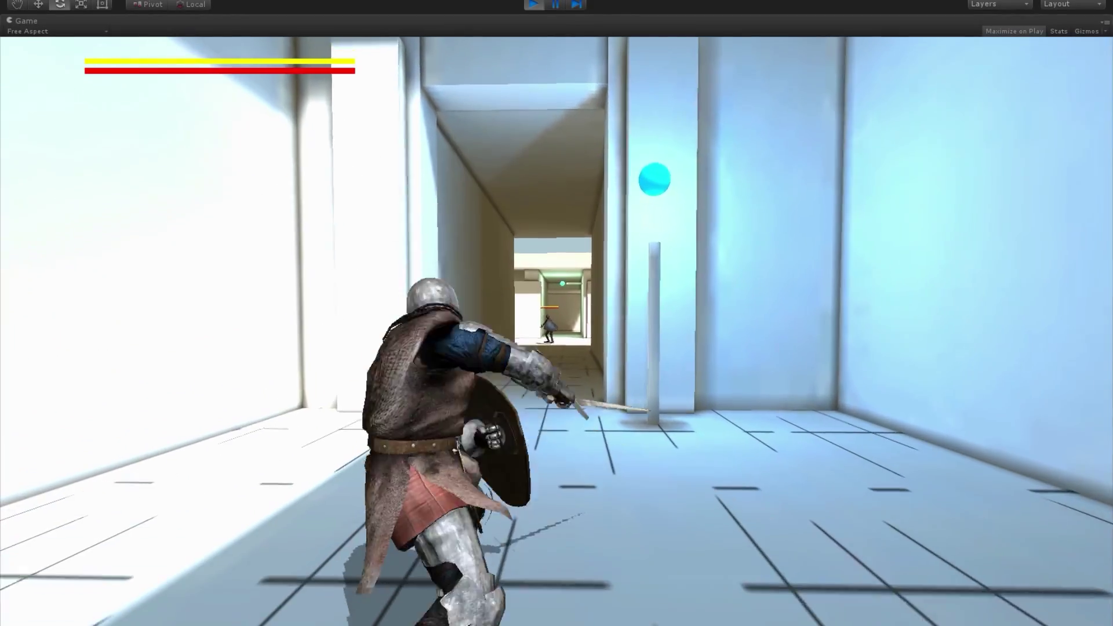
key("w")
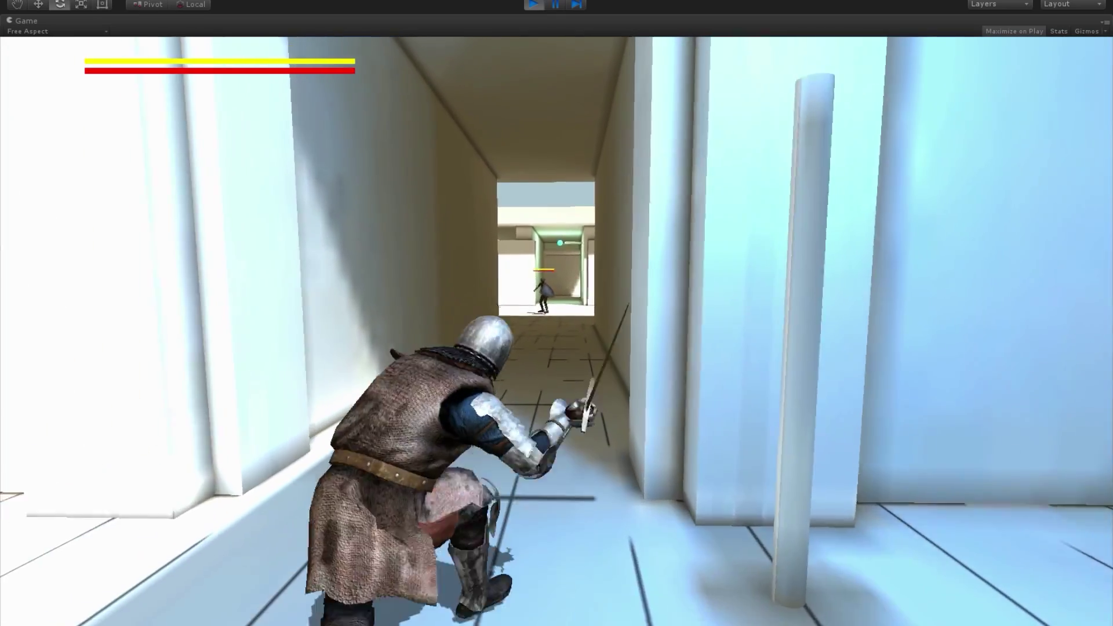
key("super")
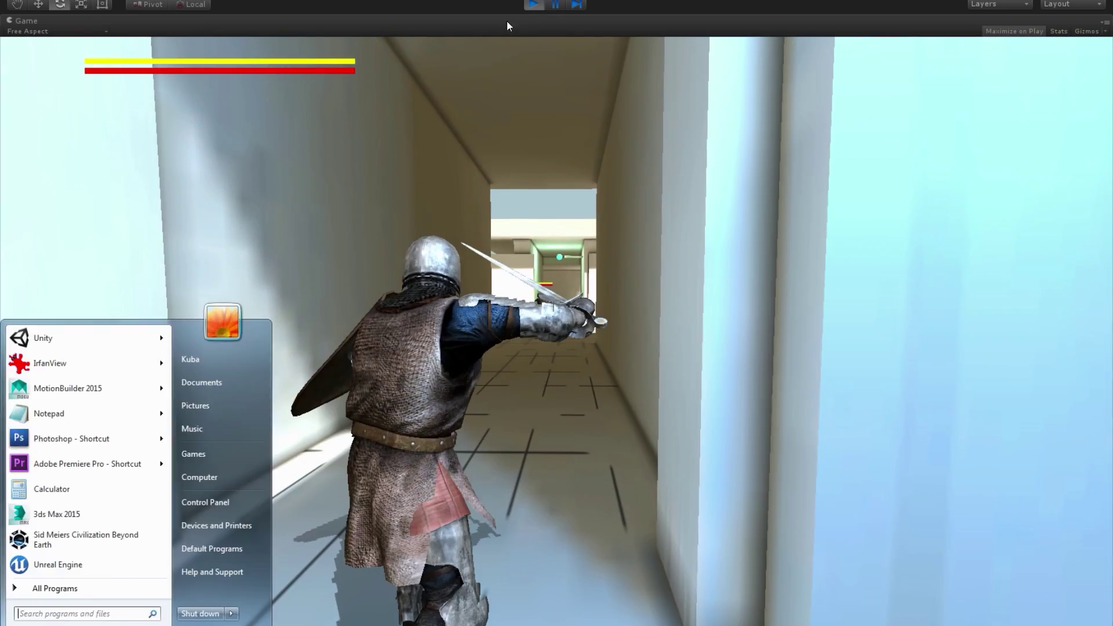
left_click(529, 5)
Move through the scene to an enemy dummy and view its sword and shield, with nothing selected.
key("w")
right_click_drag(549, 338, 962, 273)
key("w")
left_click(385, 82)
right_click_drag(385, 82, 301, 206)
key("d")
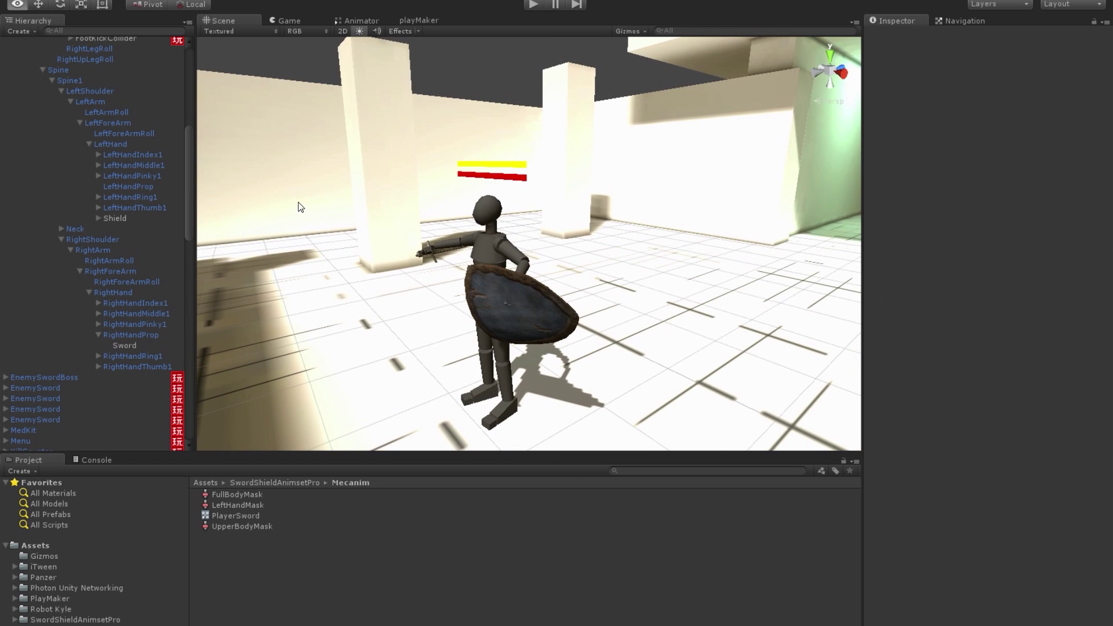
Return to the Panzer 2 object under PlayerSword in the hierarchy.
right_click_drag(126, 367, 106, 122)
scroll(87, 220, "up", 8)
scroll(32, 151, "up", 1)
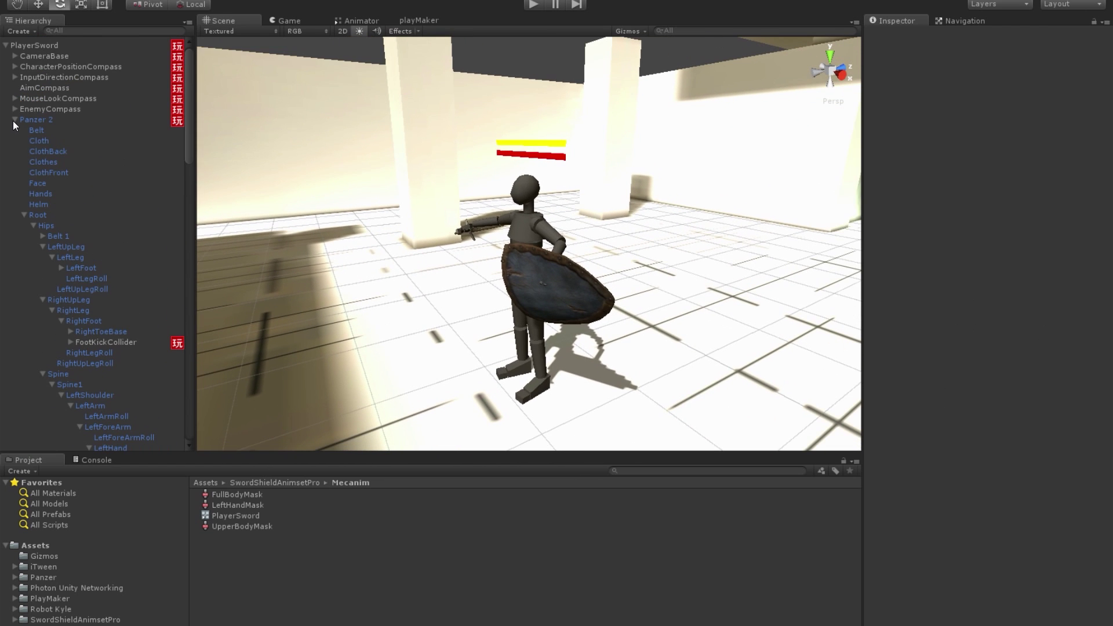